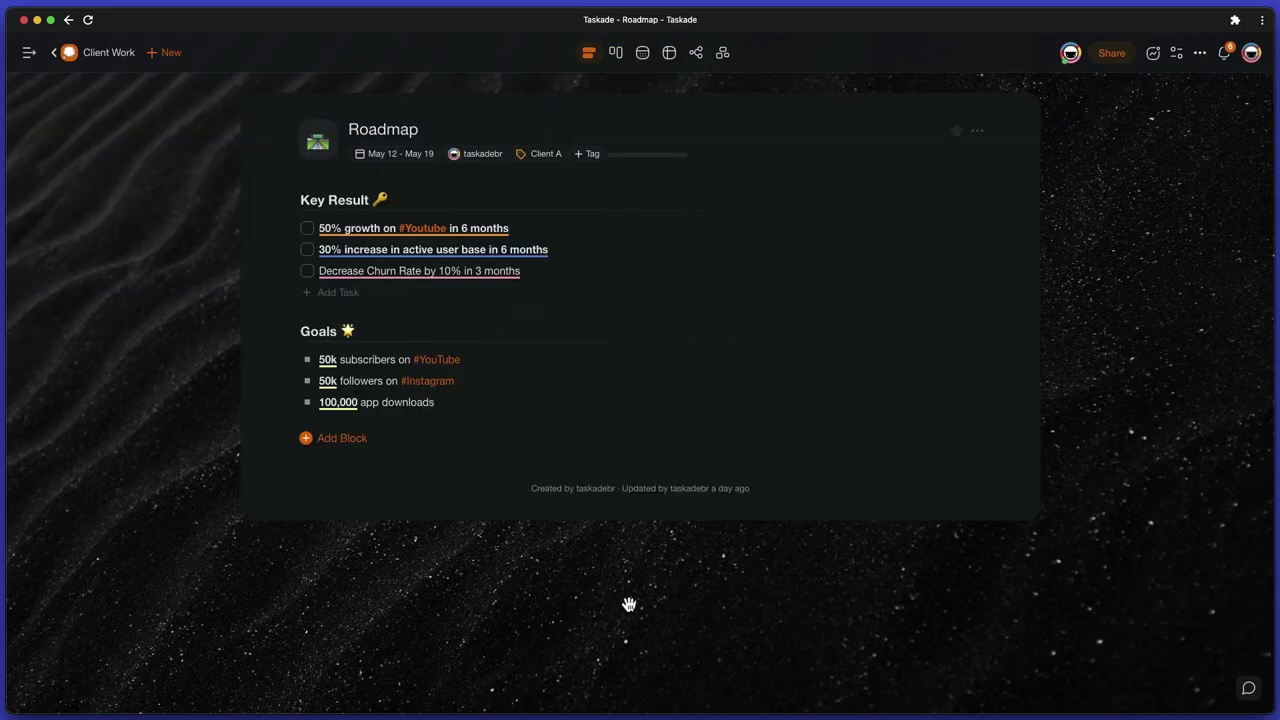
# Step: Send the message 'Hi :)' in the Roadmap project's chat
pyautogui.click(1248, 688)
pyautogui.write('Hi :)')
pyautogui.press('Return')
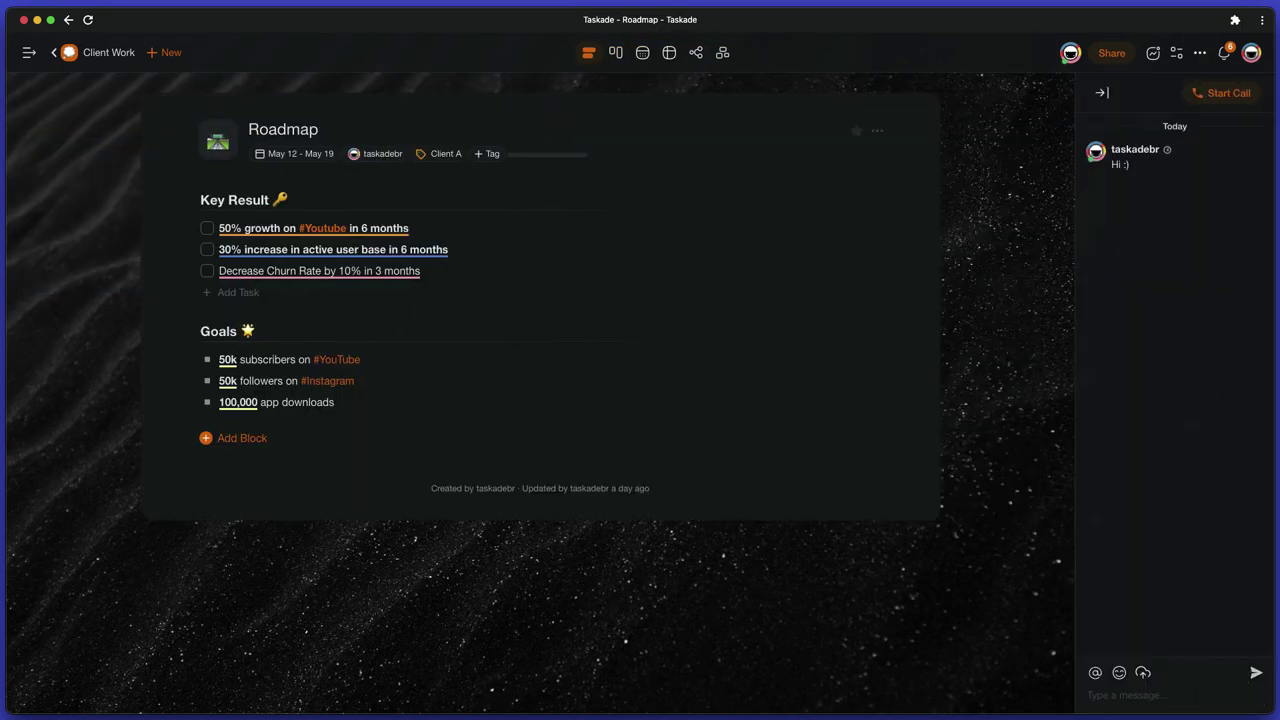
# Step: Start a video call, join the meeting, glance at performance settings, and end the call
pyautogui.click(1226, 100)
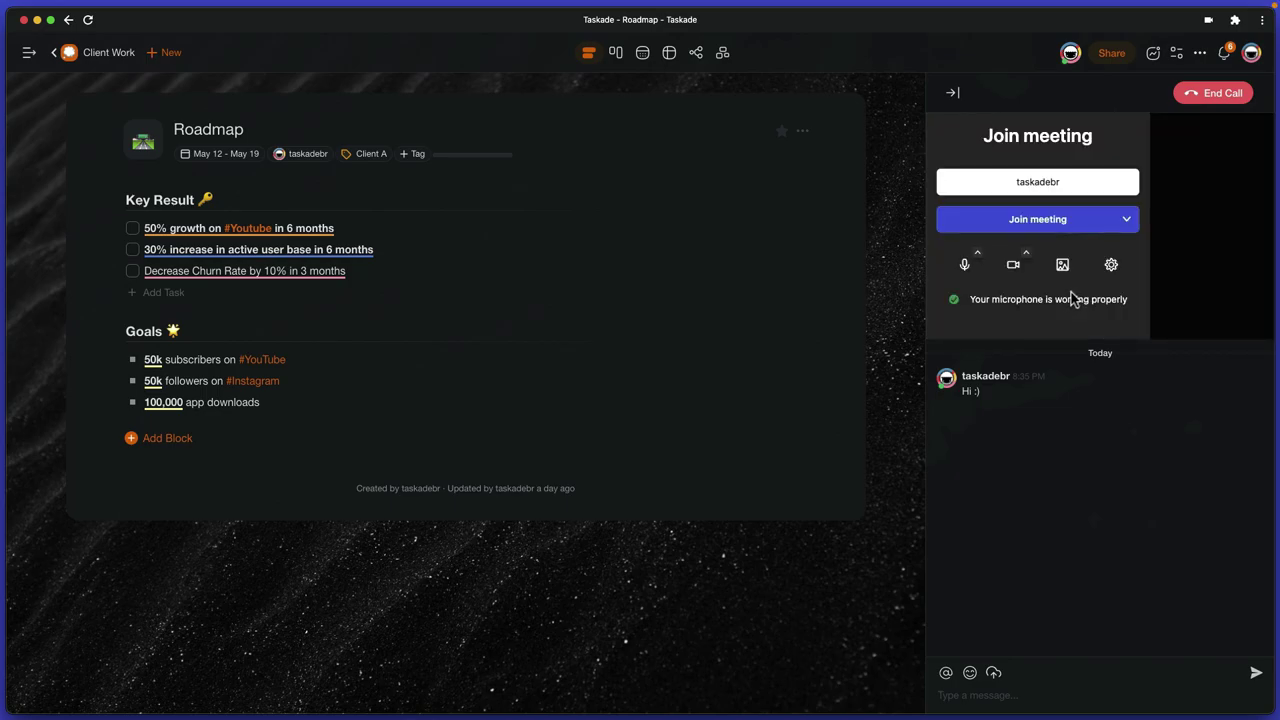
pyautogui.click(1063, 220)
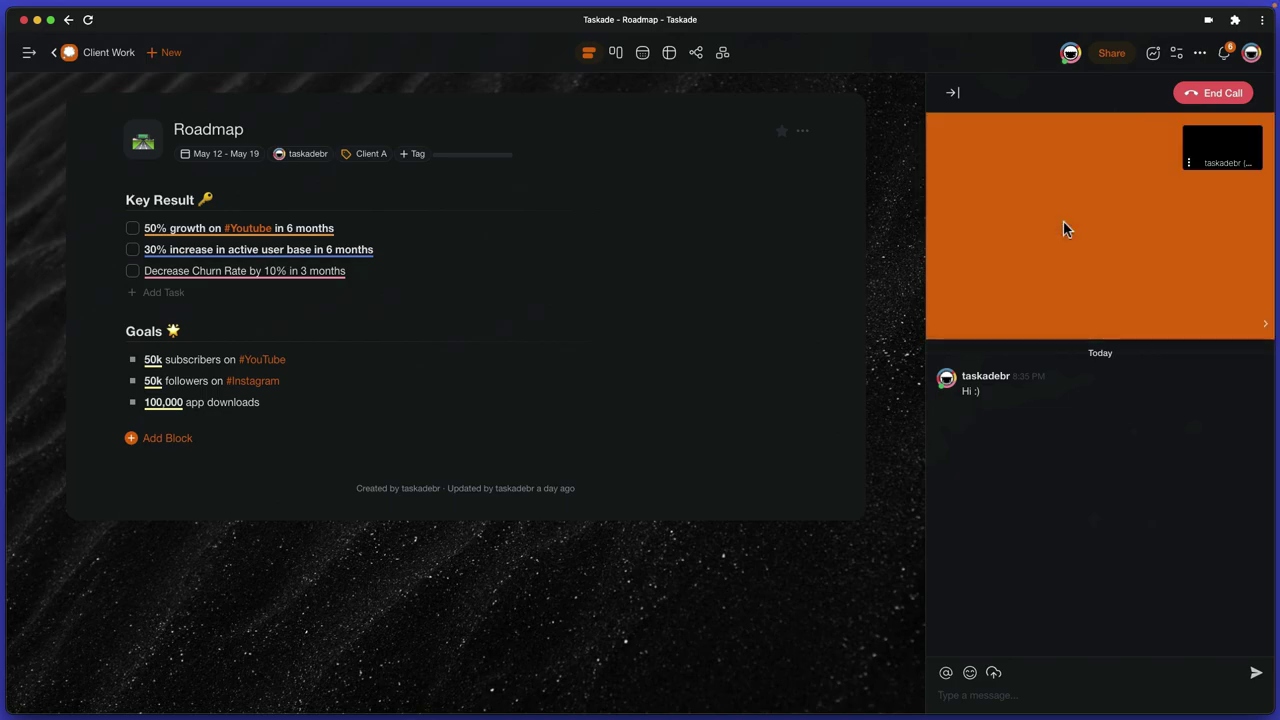
pyautogui.click(1140, 312)
pyautogui.click(1137, 312)
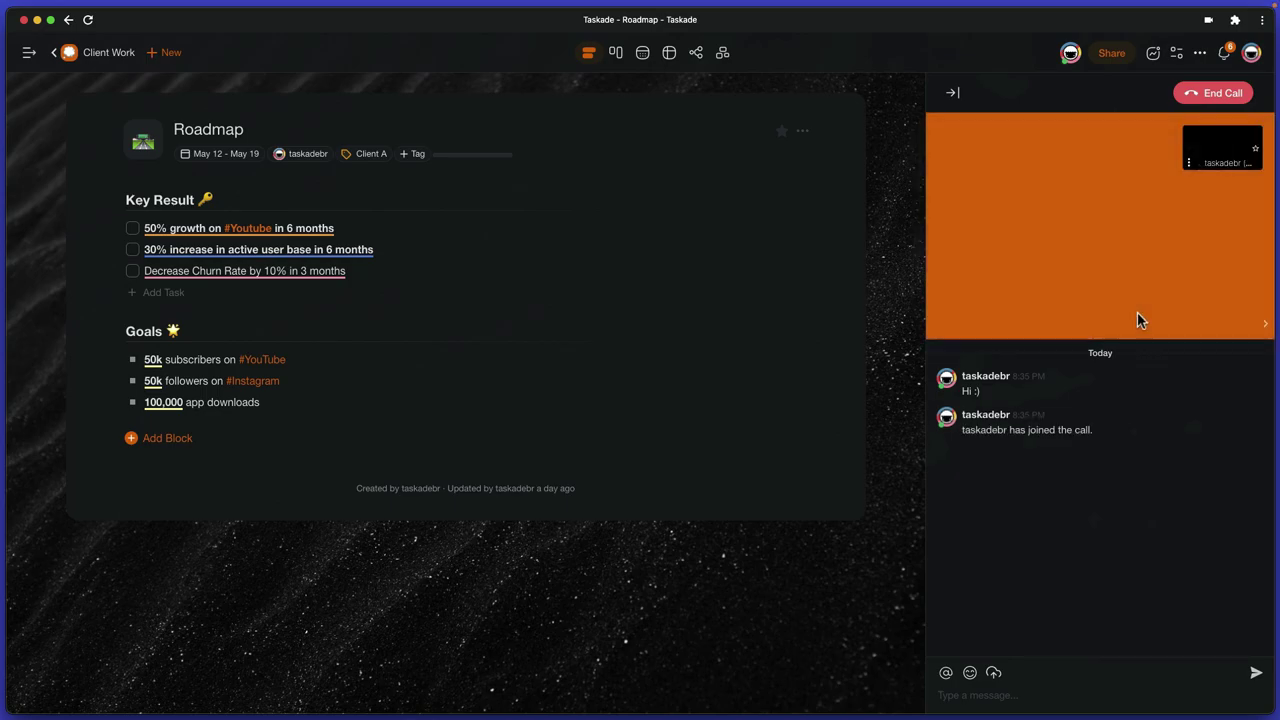
pyautogui.click(1218, 93)
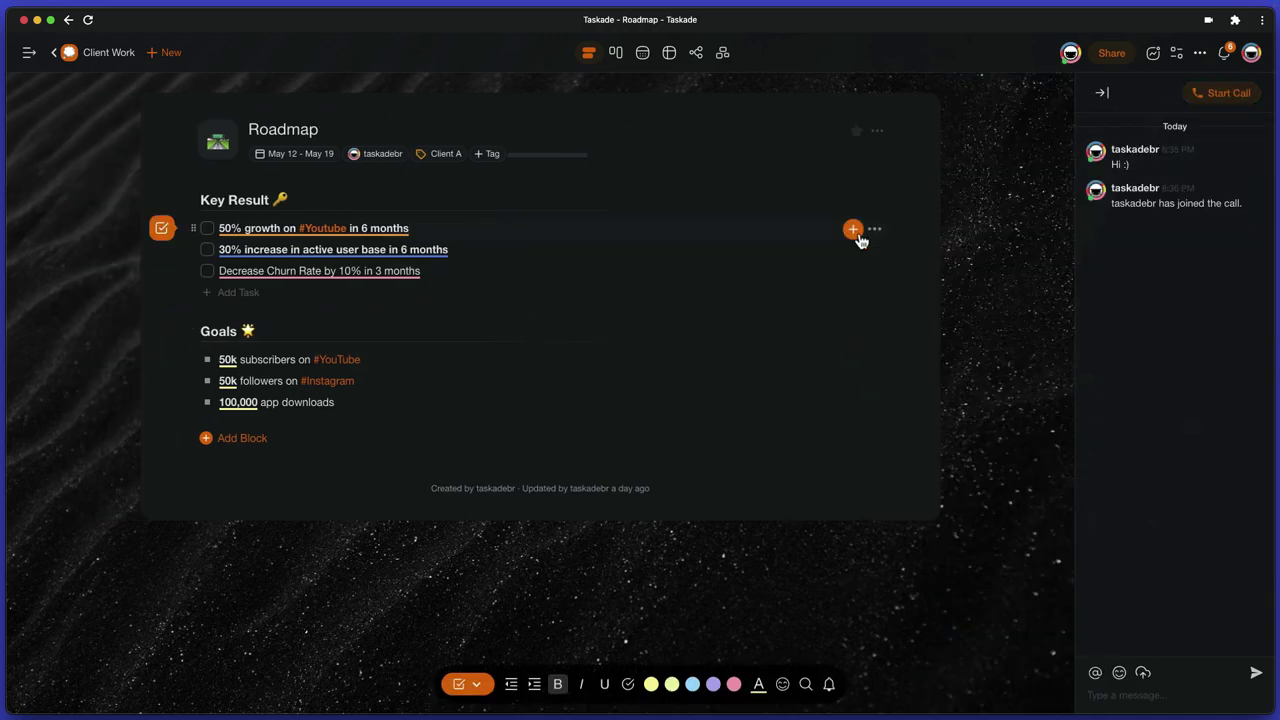
# Step: Open the first key result's add-ons, choose Reaction, then dismiss the emoji picker
pyautogui.click(853, 230)
pyautogui.click(842, 393)
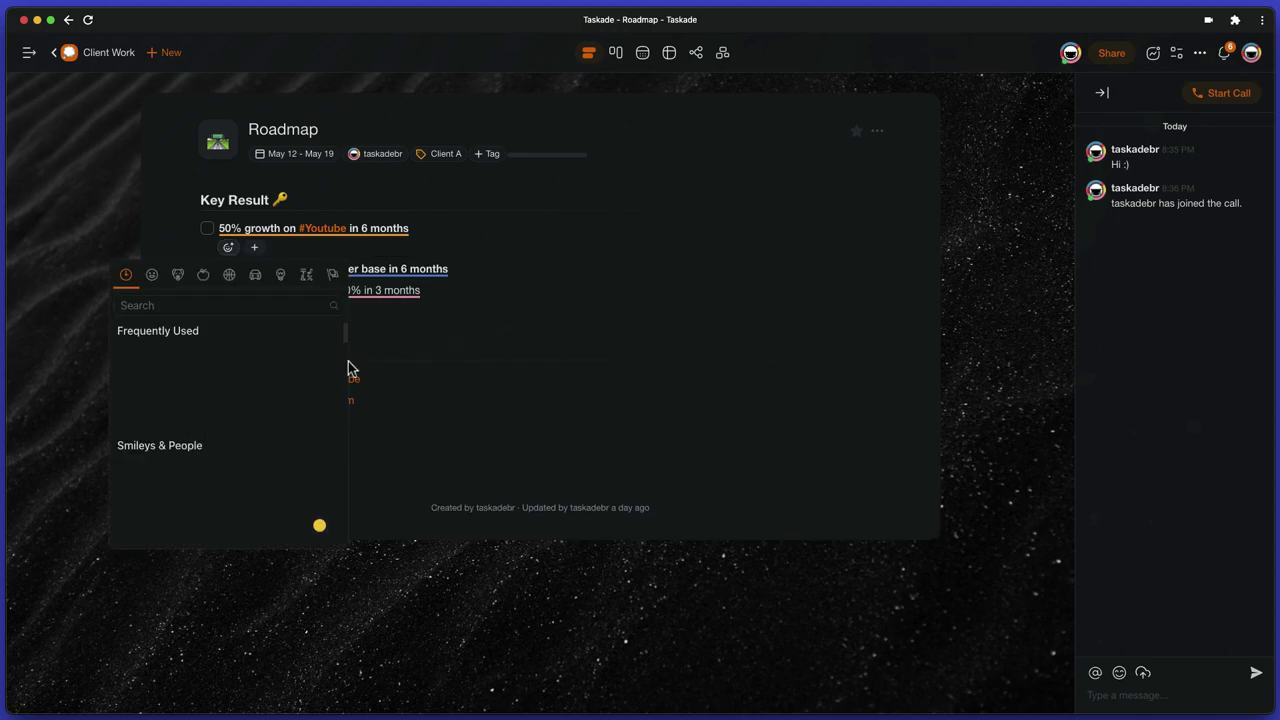
pyautogui.press('Escape')
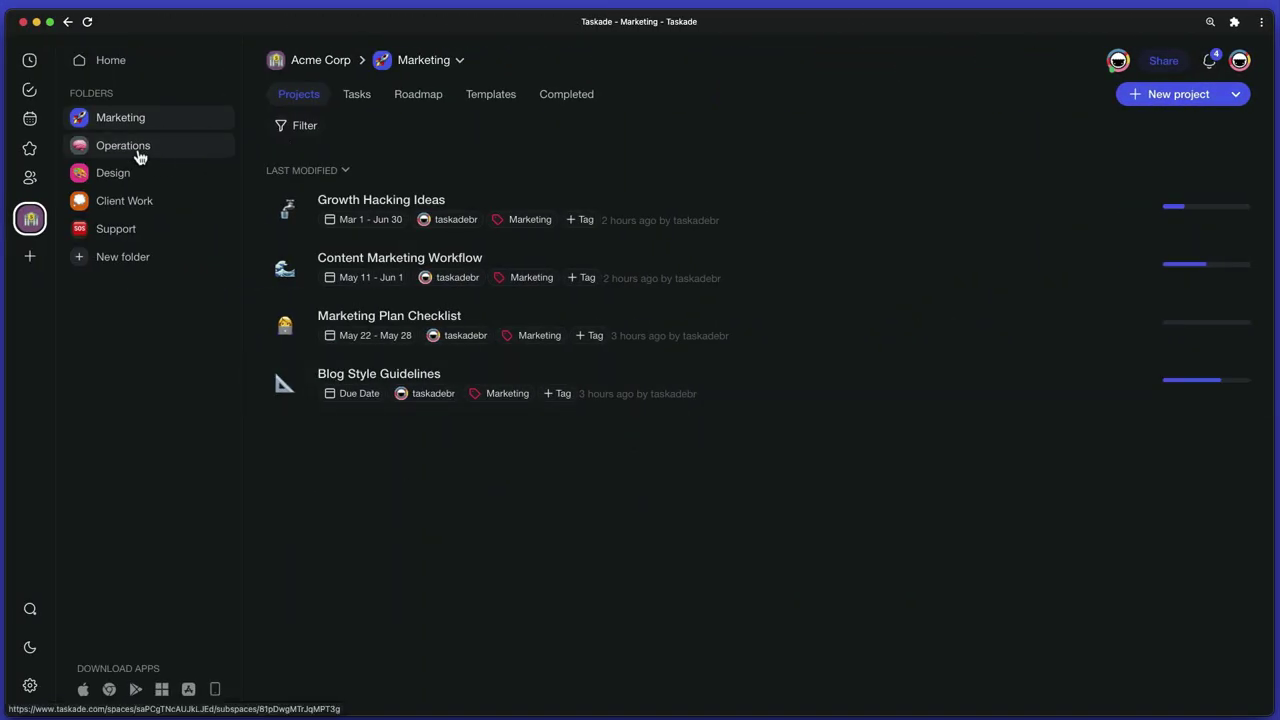
# Step: Browse the Operations and Design folders' projects twice, returning to Marketing each time
pyautogui.click(123, 147)
pyautogui.click(126, 175)
pyautogui.click(138, 120)
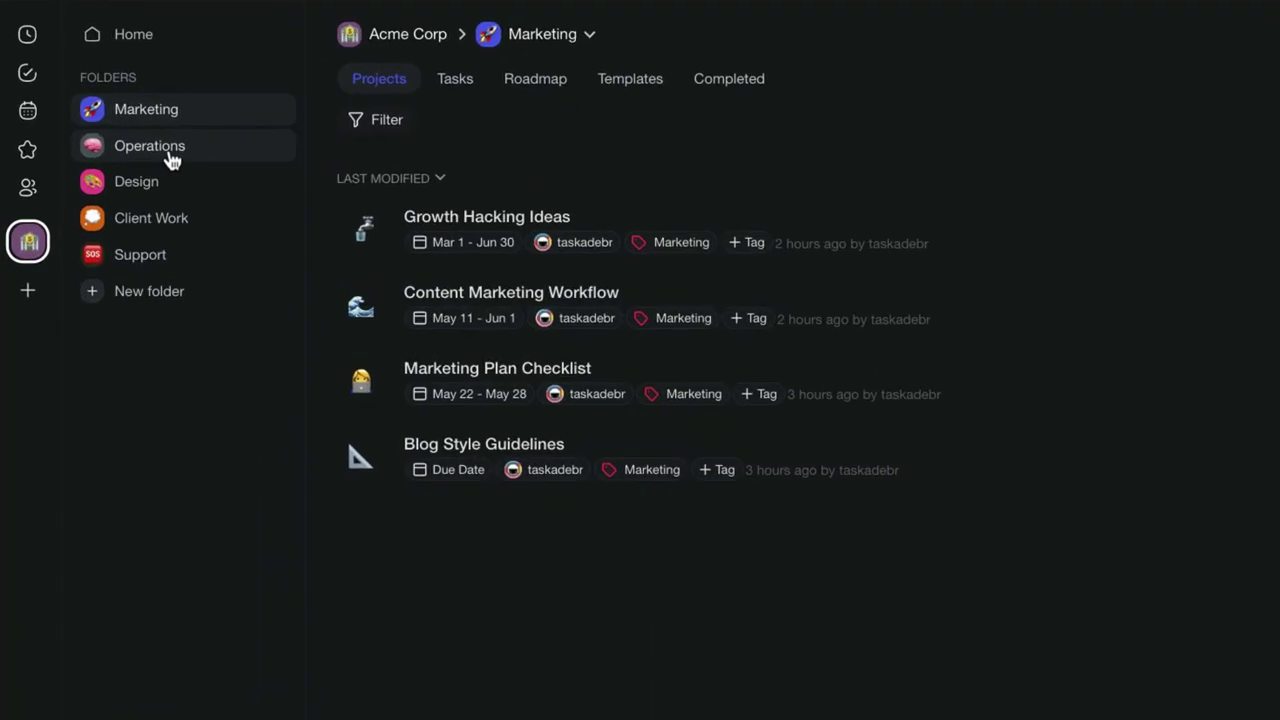
pyautogui.click(170, 158)
pyautogui.click(157, 192)
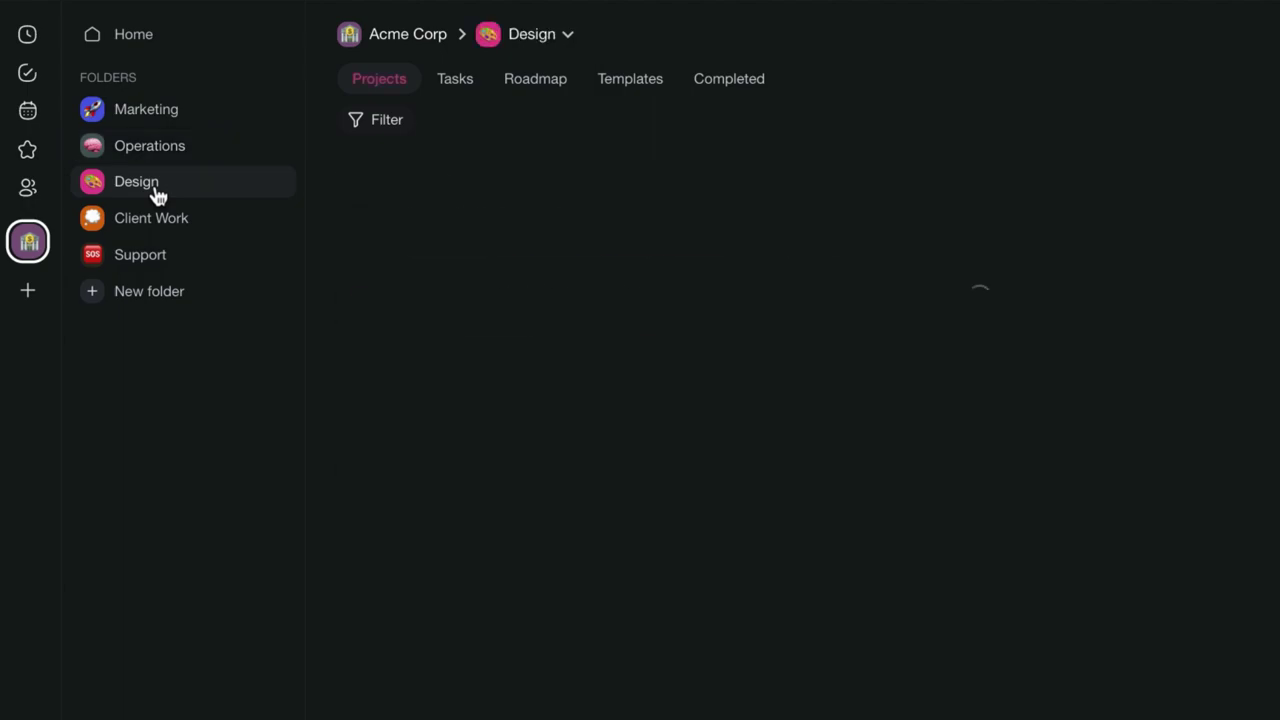
pyautogui.click(180, 124)
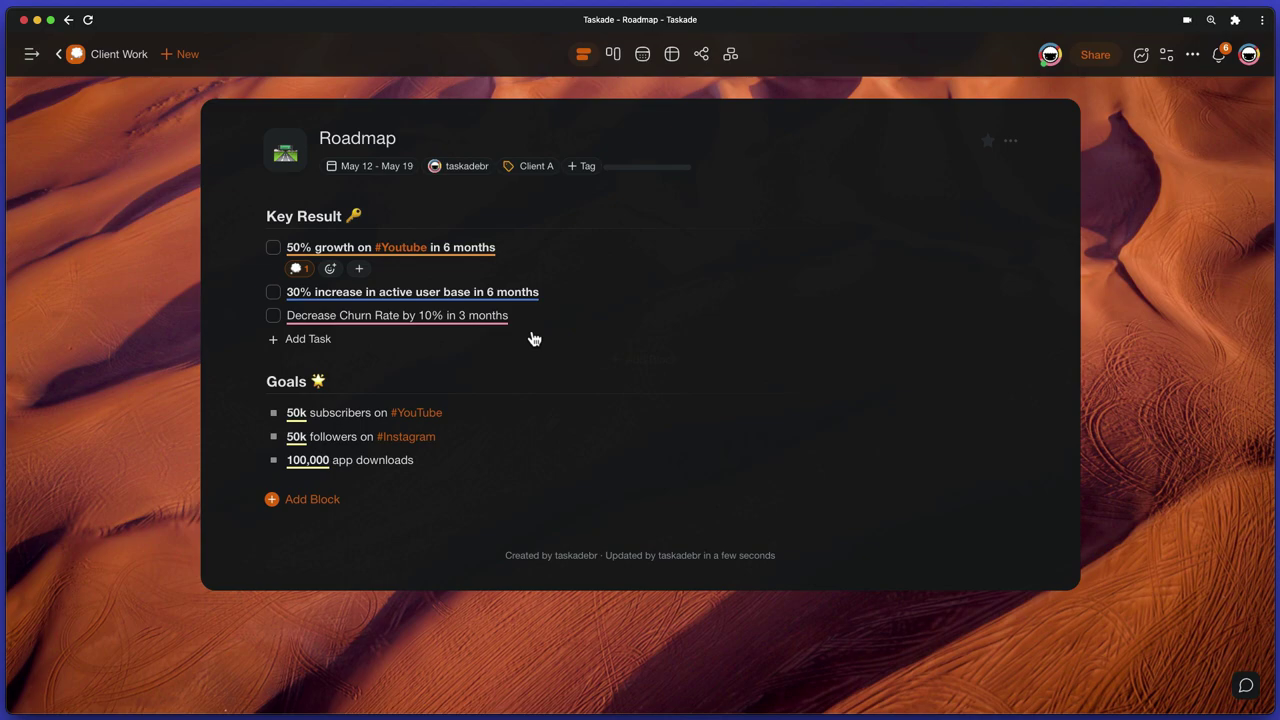
# Step: Add subtasks Report 1, Report 2 and Report 3 under 'Decrease Churn Rate by 10% in 3 months'
pyautogui.click(532, 321)
pyautogui.press('Return')
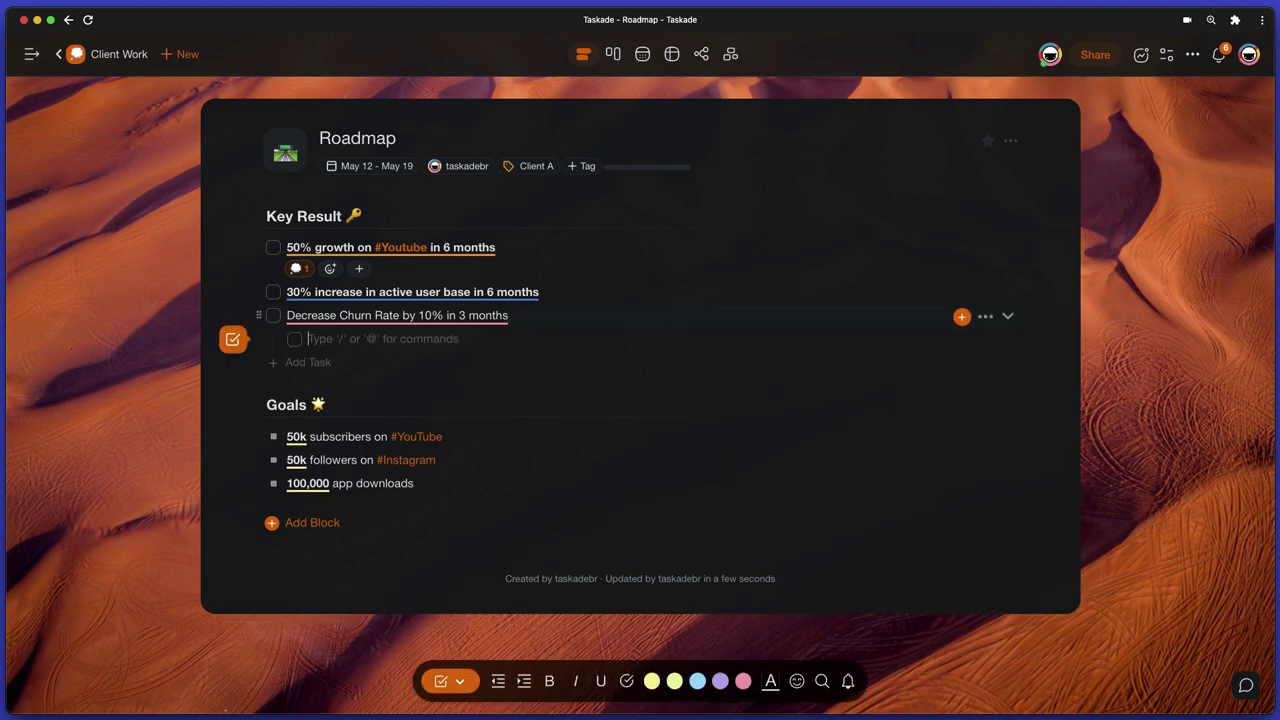
pyautogui.write('Report 1')
pyautogui.press('Return')
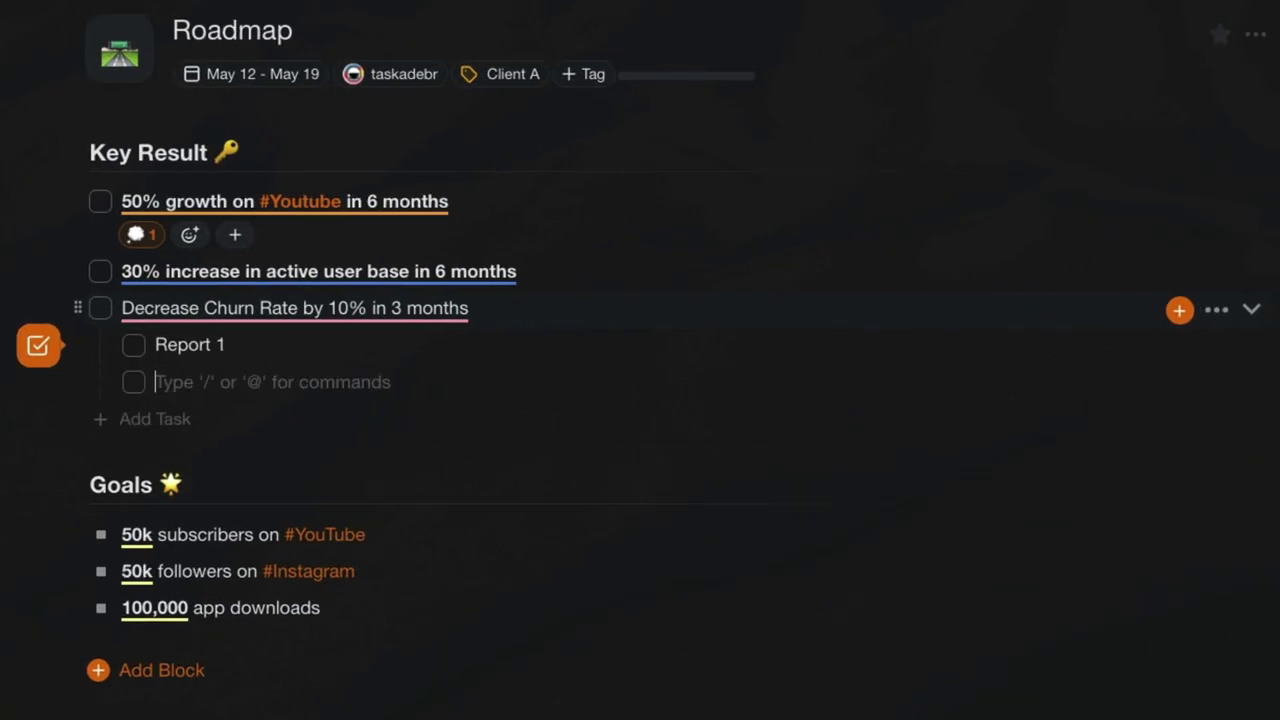
pyautogui.write('R')
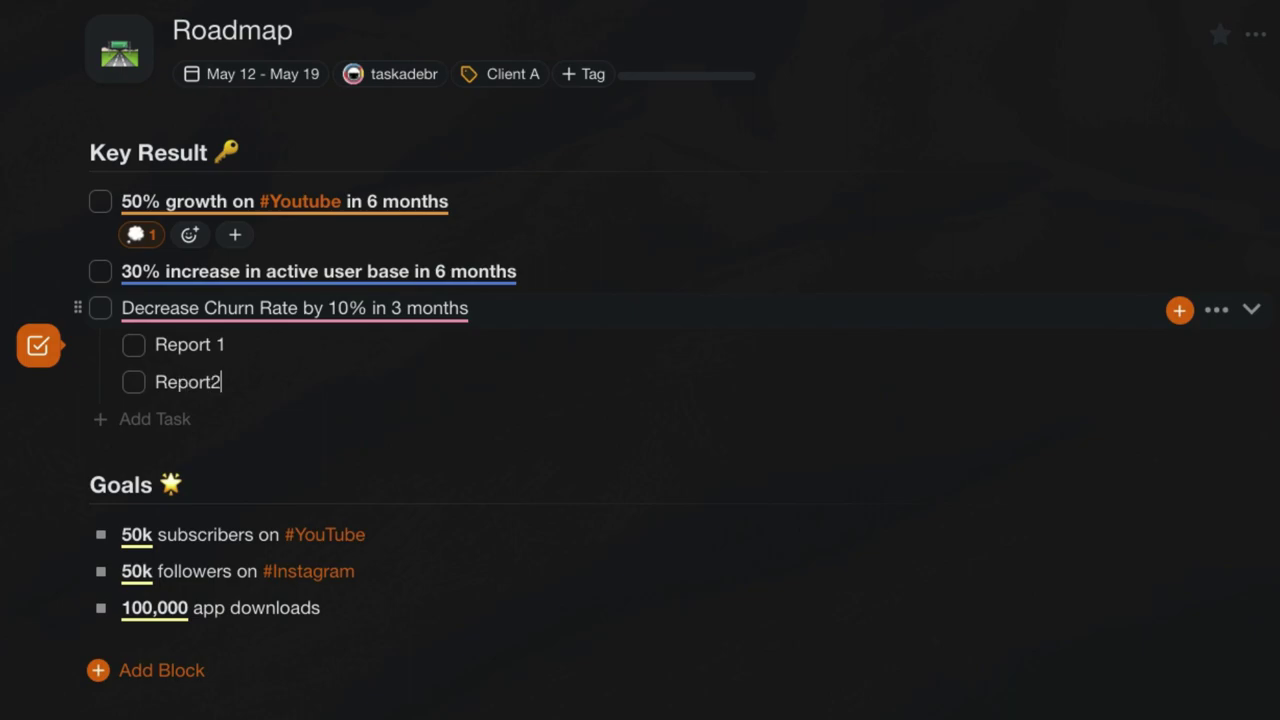
pyautogui.write('eport 2')
pyautogui.press('Return')
pyautogui.write('Repor')
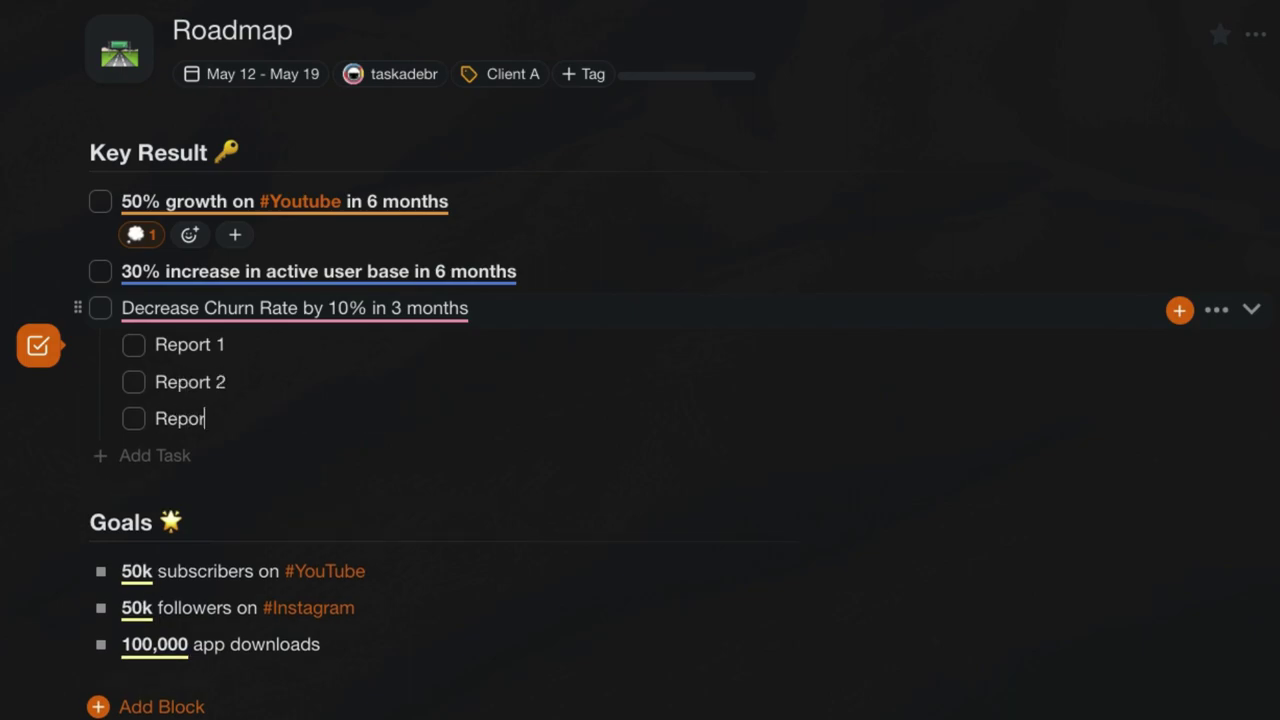
pyautogui.write('t 3')
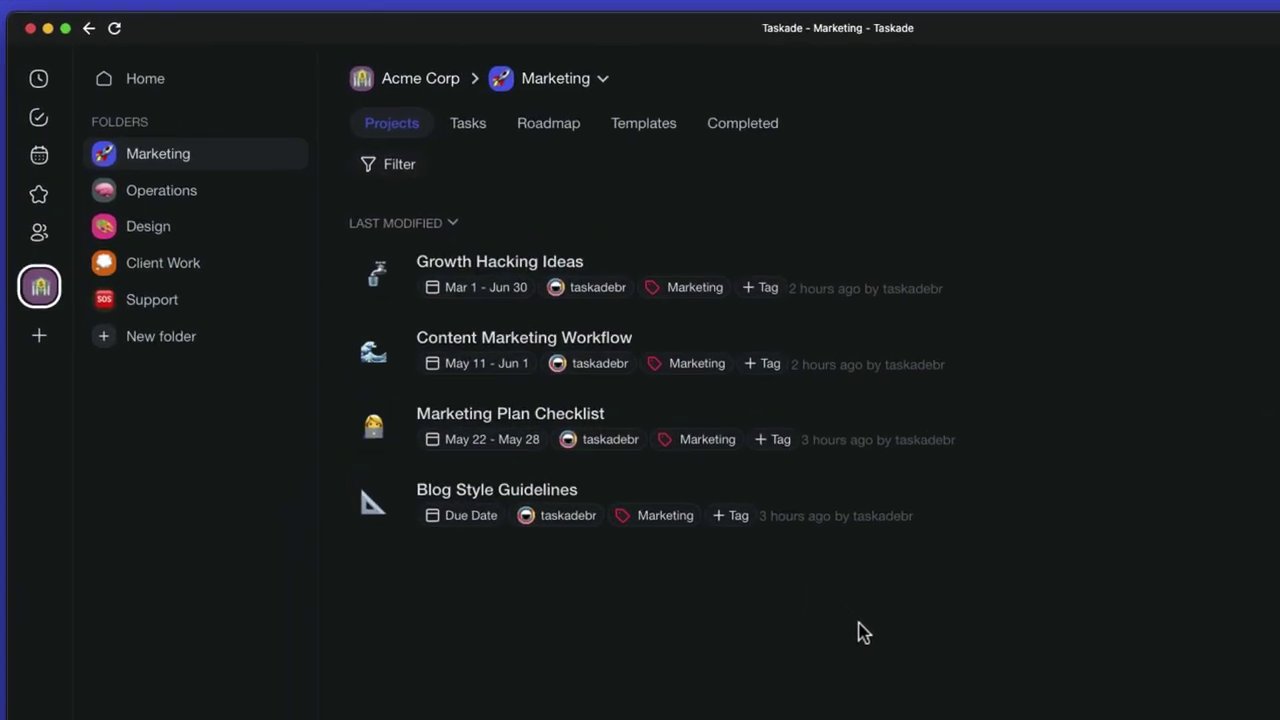
# Step: Look through the Recent projects page and its ownership filter
pyautogui.click(30, 61)
pyautogui.scroll(-4, 551, 200)
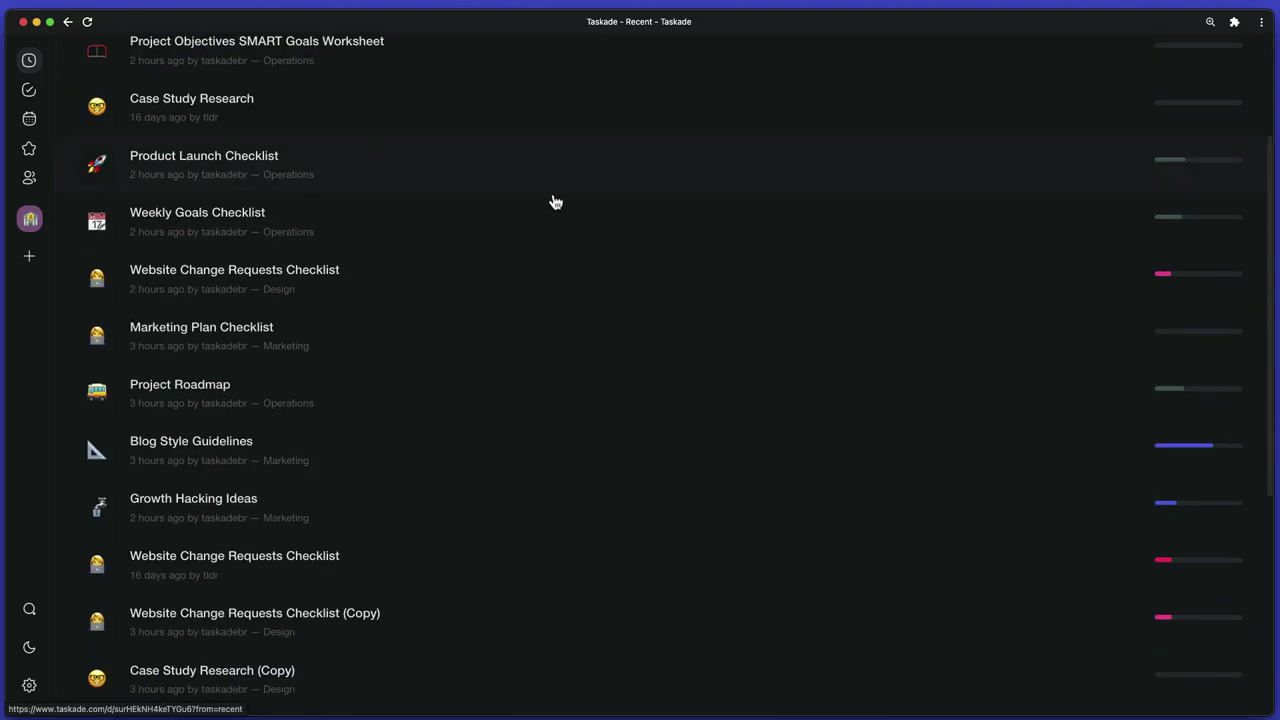
pyautogui.scroll(4, 551, 200)
pyautogui.click(170, 86)
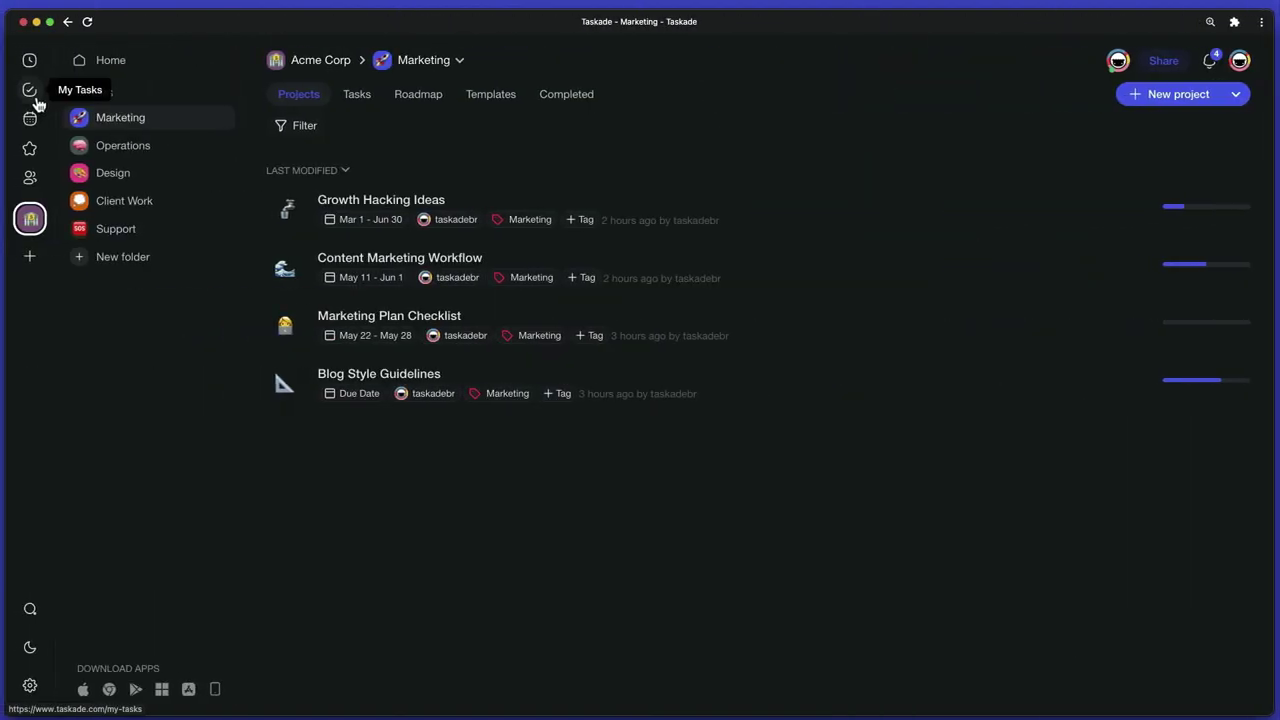
# Step: On My Tasks, fold and unfold the Today, Upcoming and No Date groups and toggle the assignee filter
pyautogui.click(30, 90)
pyautogui.click(90, 126)
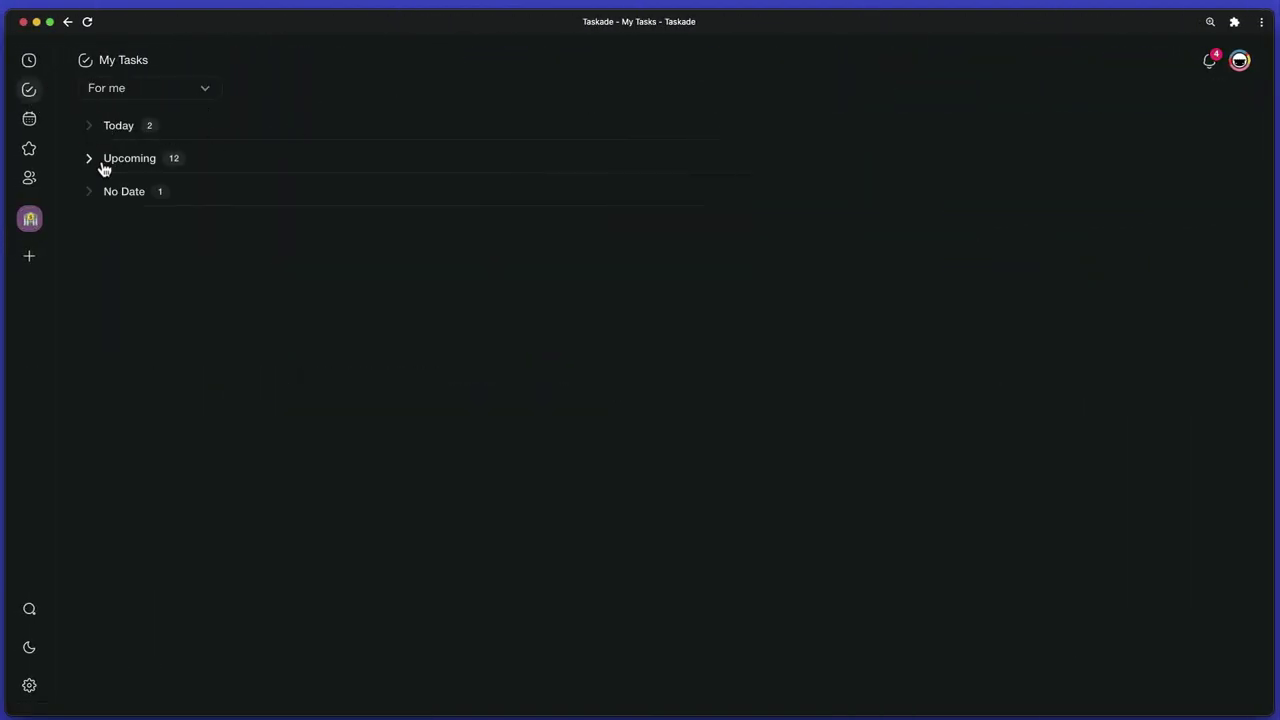
pyautogui.click(92, 159)
pyautogui.click(94, 162)
pyautogui.click(95, 196)
pyautogui.click(90, 192)
pyautogui.click(170, 88)
pyautogui.click(169, 143)
pyautogui.click(169, 90)
pyautogui.click(150, 118)
pyautogui.click(492, 136)
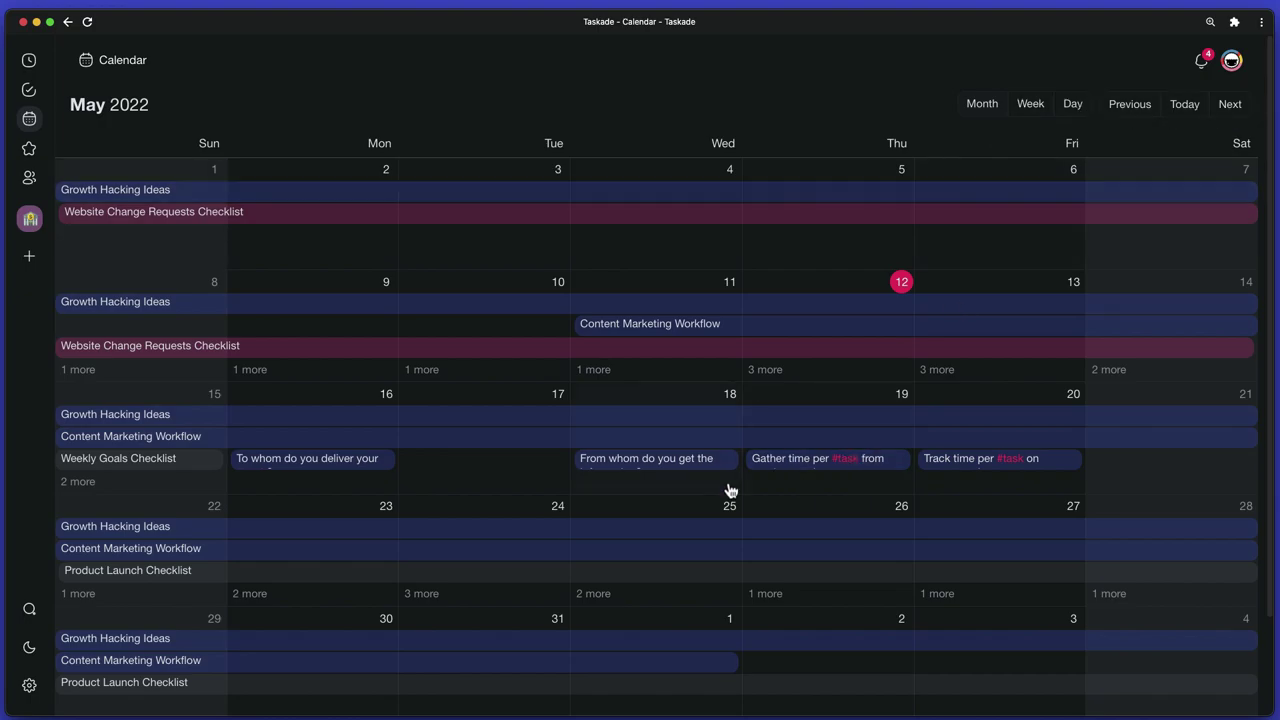
# Step: Switch the calendar between Week, Day and Month views, jump to June 2022, then back to Today
pyautogui.click(1032, 117)
pyautogui.click(1072, 116)
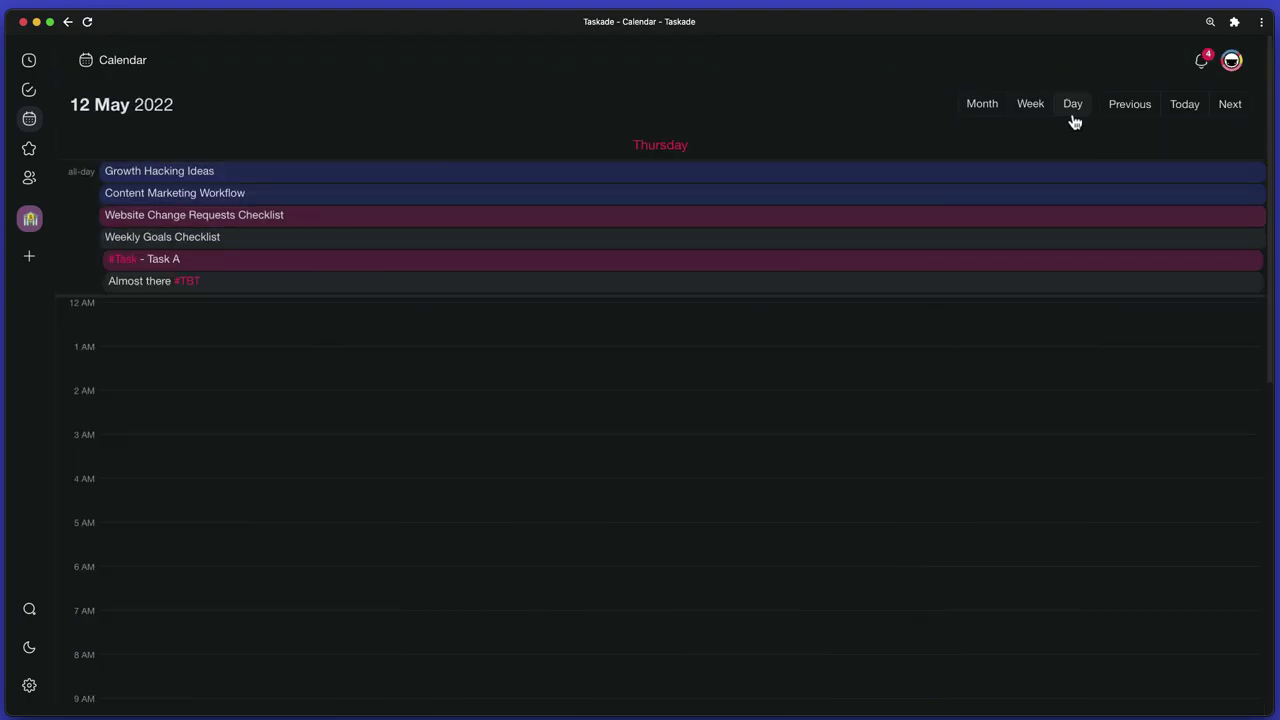
pyautogui.click(982, 104)
pyautogui.click(1230, 106)
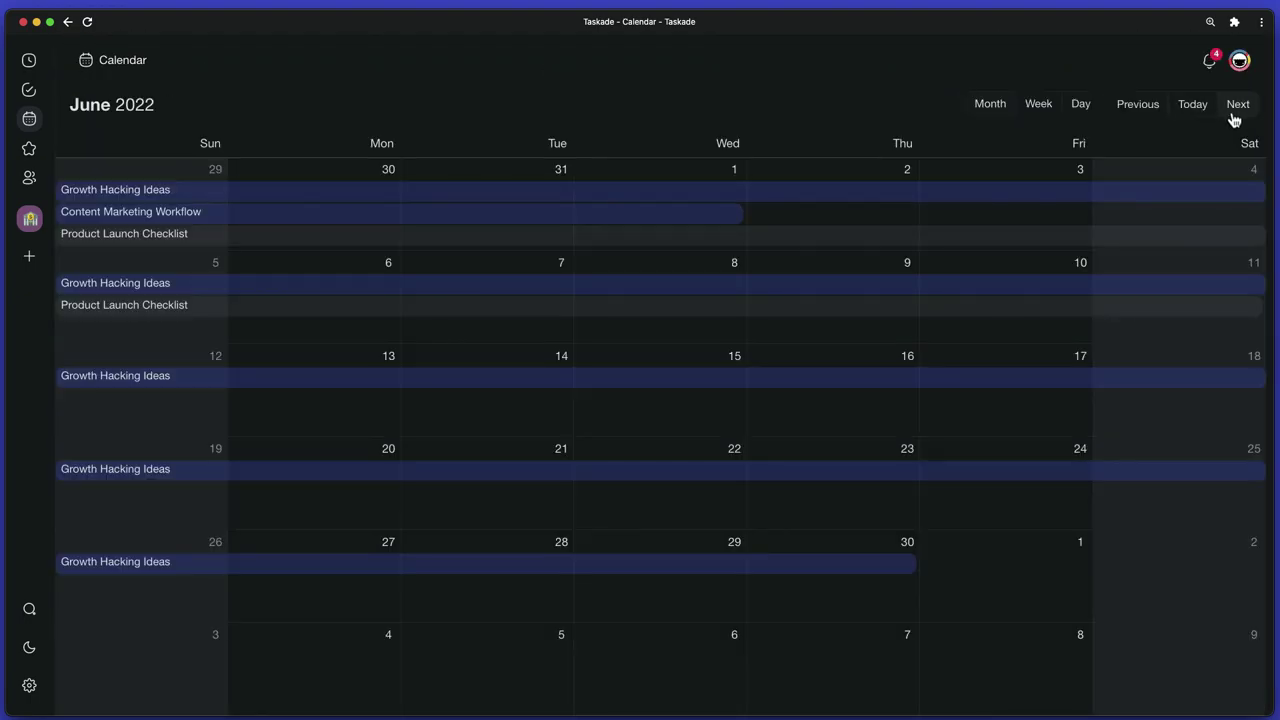
pyautogui.click(1192, 106)
# Step: Browse the Shared with me projects page
pyautogui.click(33, 183)
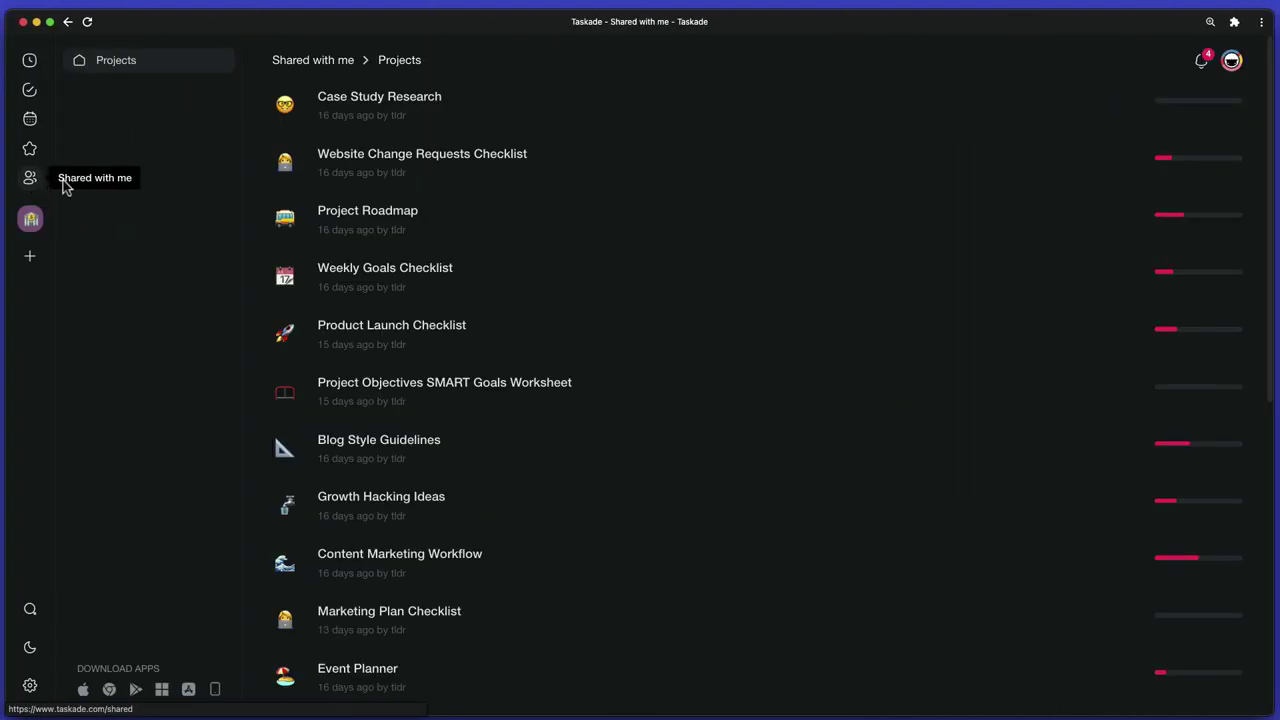
pyautogui.scroll(-2, 725, 300)
pyautogui.scroll(2, 738, 341)
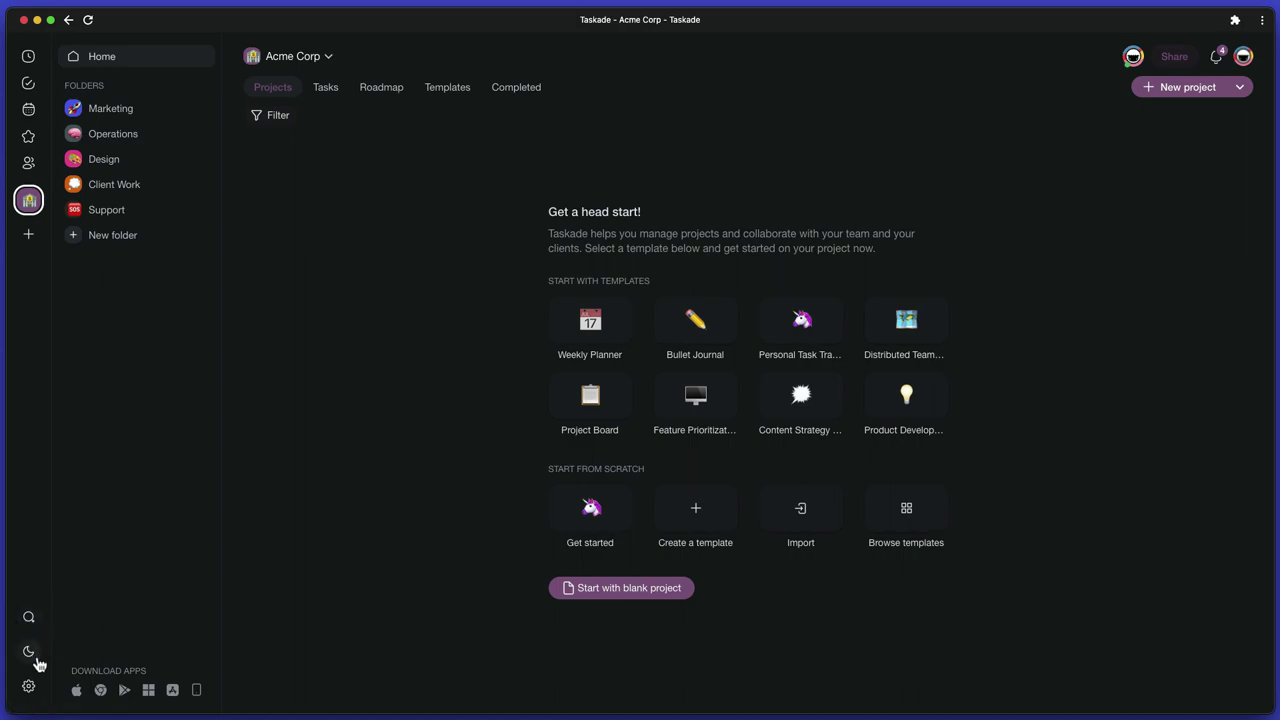
# Step: Toggle the dark/light theme and browse the Operations, Design and Marketing folders
pyautogui.click(29, 652)
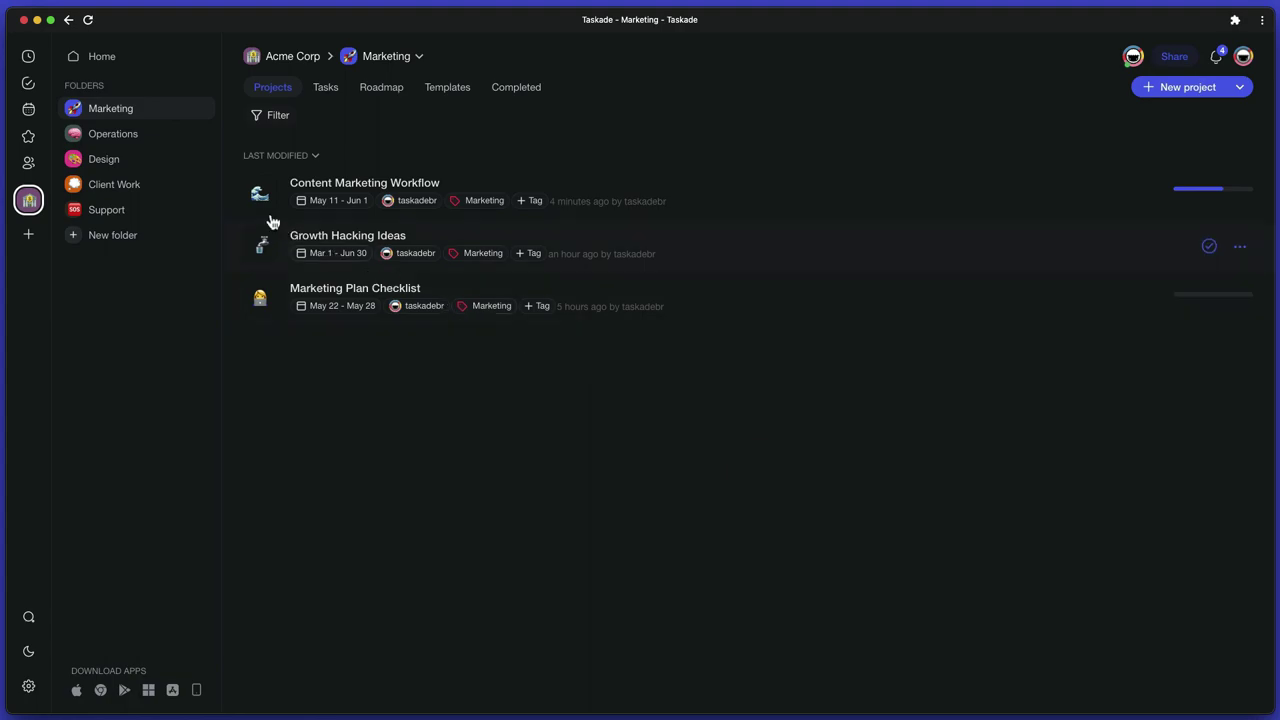
pyautogui.click(123, 139)
pyautogui.click(138, 164)
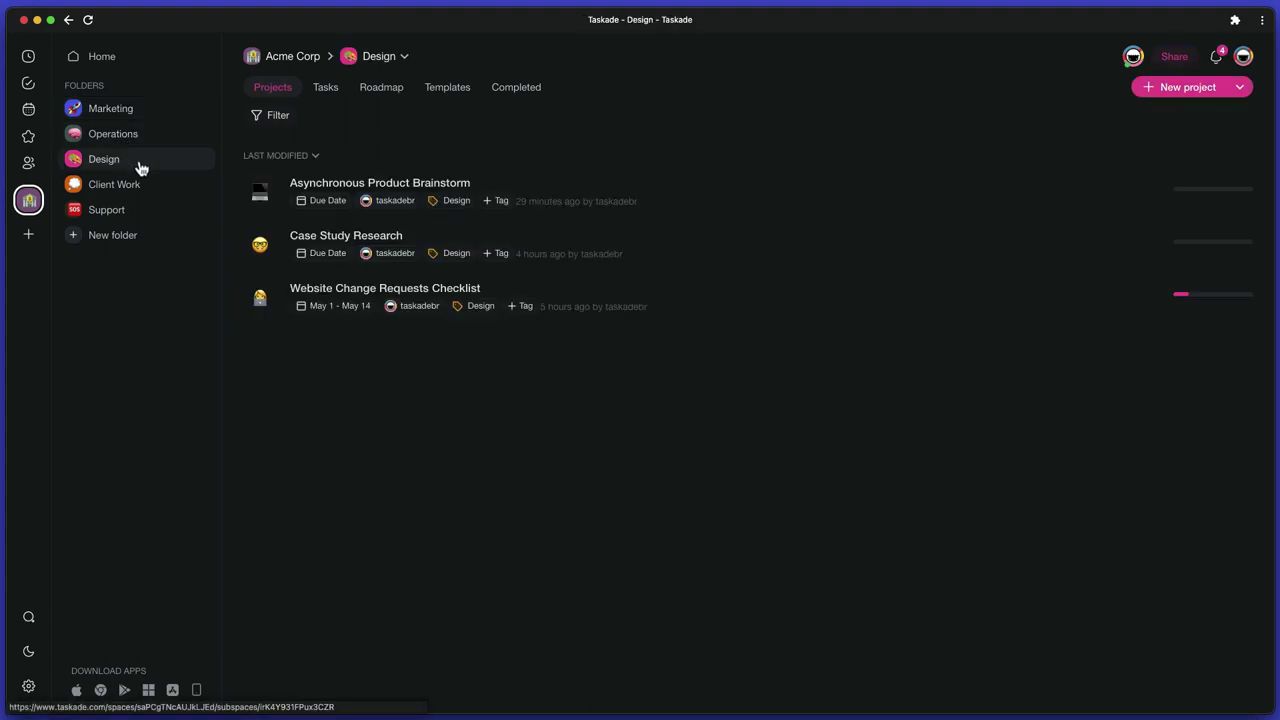
pyautogui.click(131, 116)
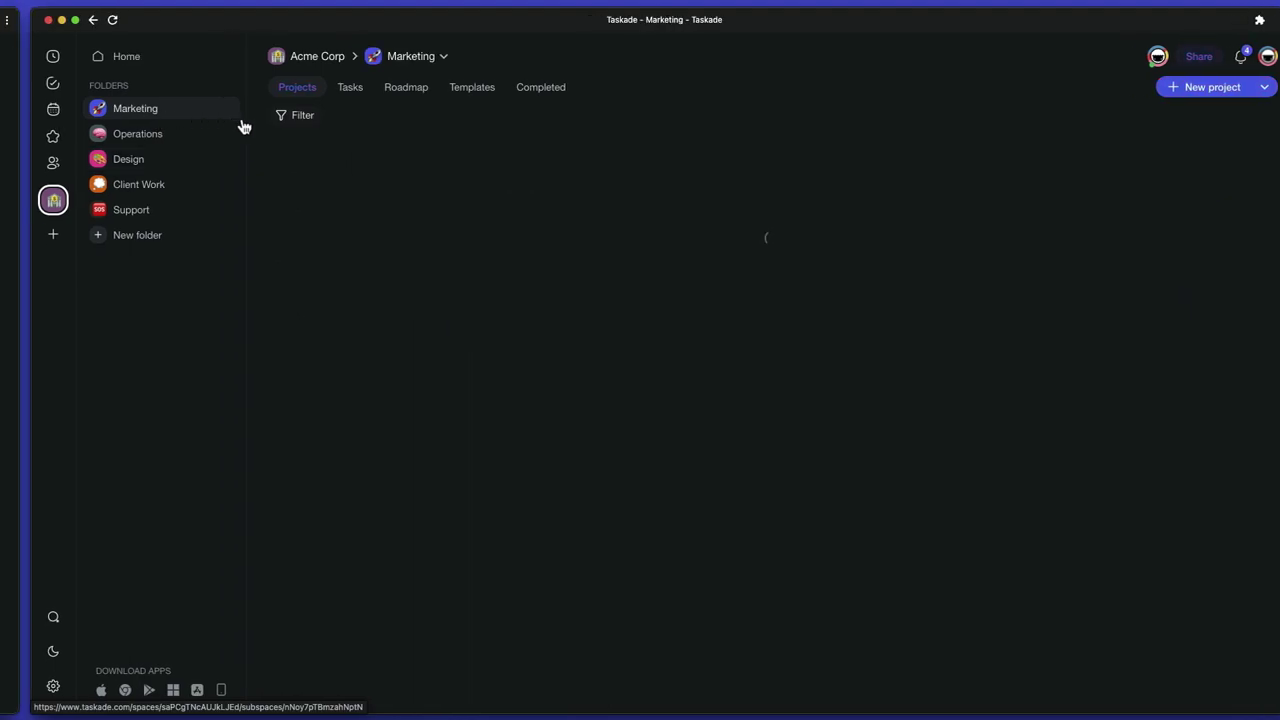
# Step: View Marketing's Tasks, Roadmap, Templates and Completed tabs, then start a new Client Work project
pyautogui.click(358, 94)
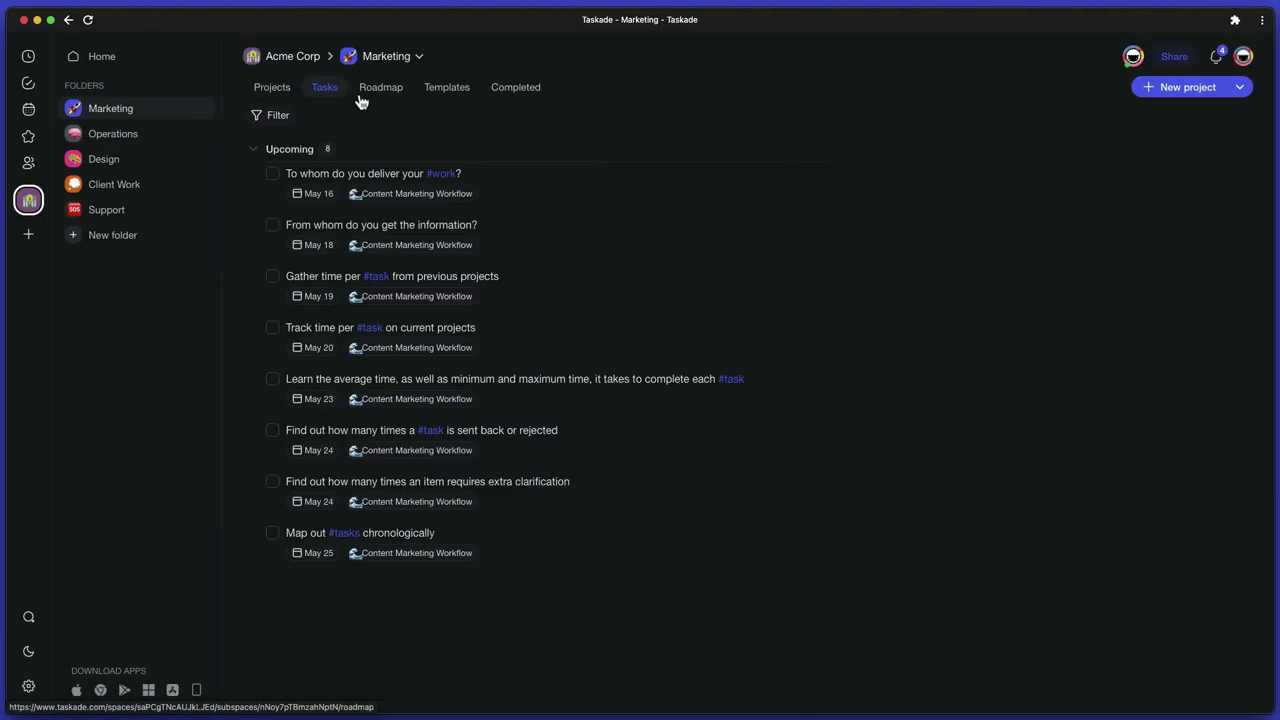
pyautogui.click(376, 98)
pyautogui.scroll(-5, 760, 234)
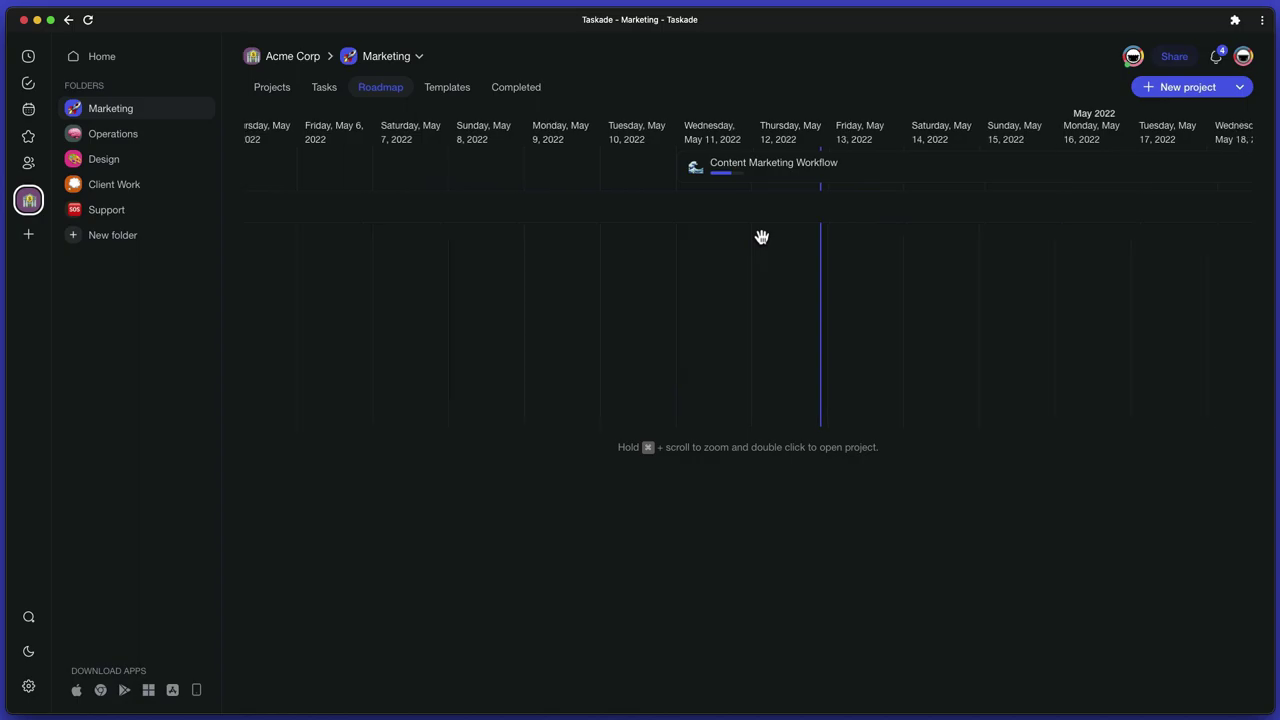
pyautogui.click(447, 90)
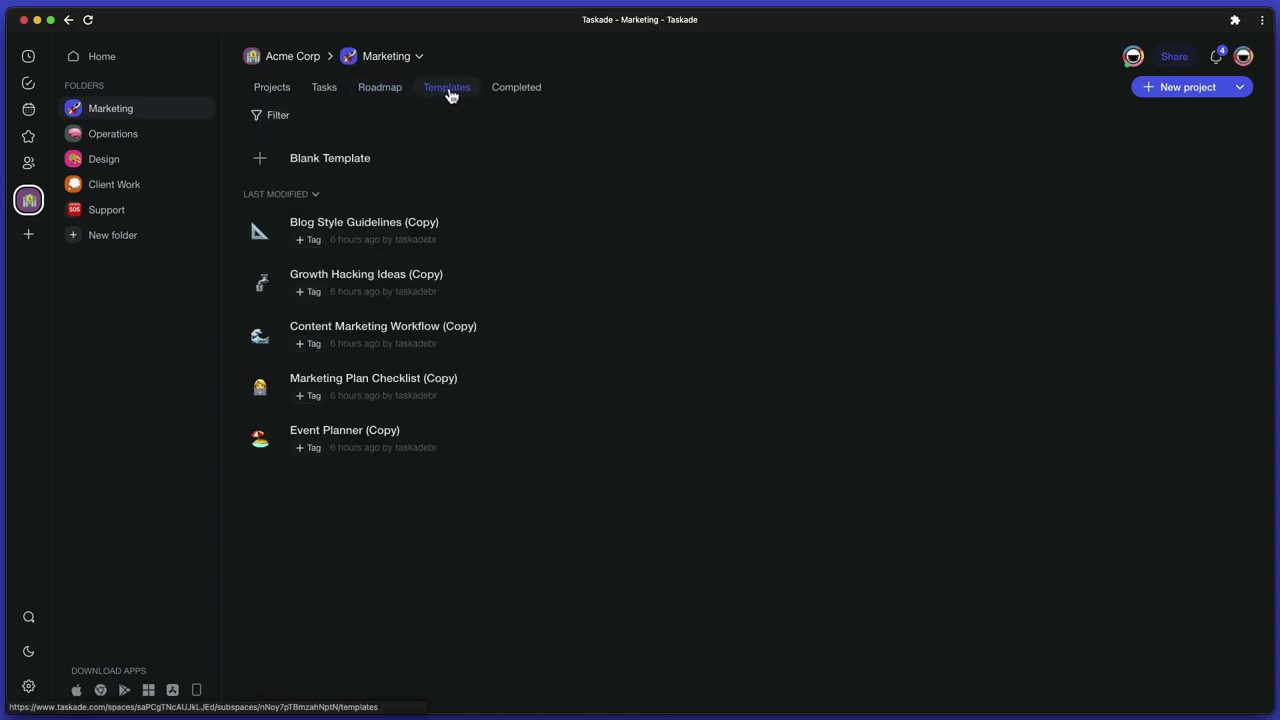
pyautogui.click(510, 95)
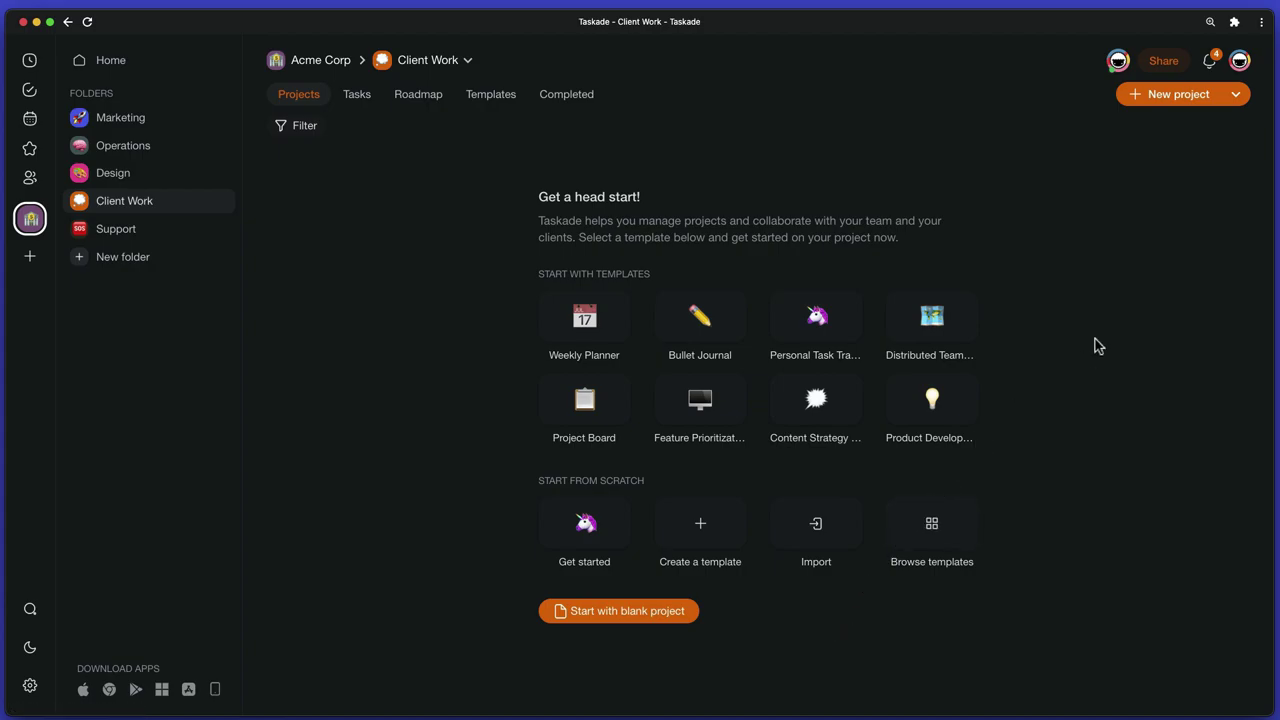
pyautogui.click(1178, 95)
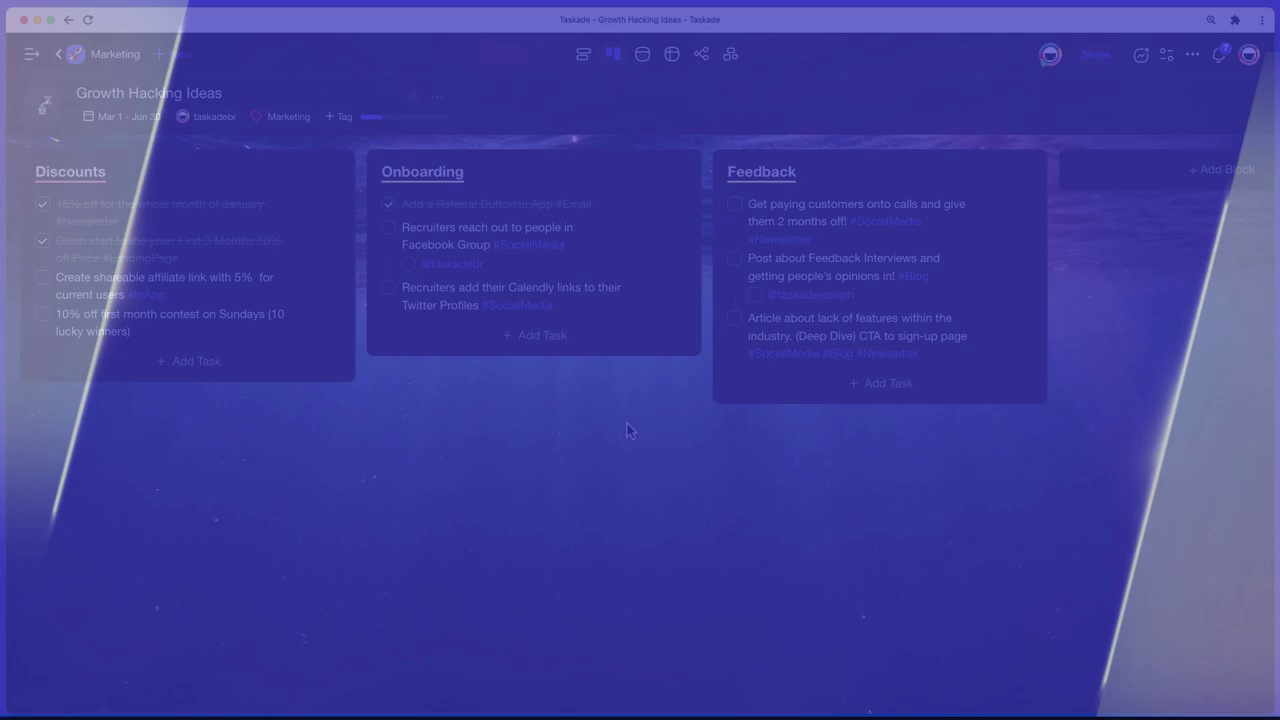
# Step: Complete the affiliate-link task and add nested Part 1 and Part 3 rows under the Onboarding mention
pyautogui.click(44, 280)
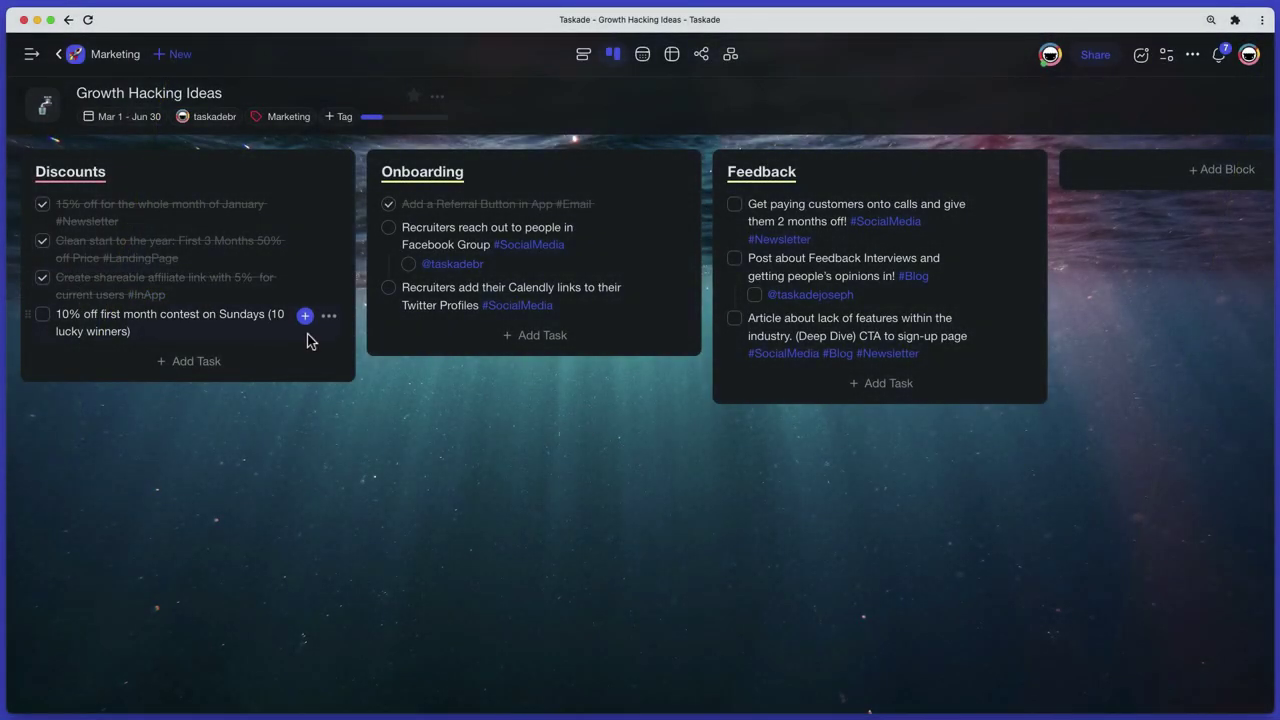
pyautogui.click(505, 268)
pyautogui.press('Return')
pyautogui.press('Tab')
pyautogui.write('Part ')
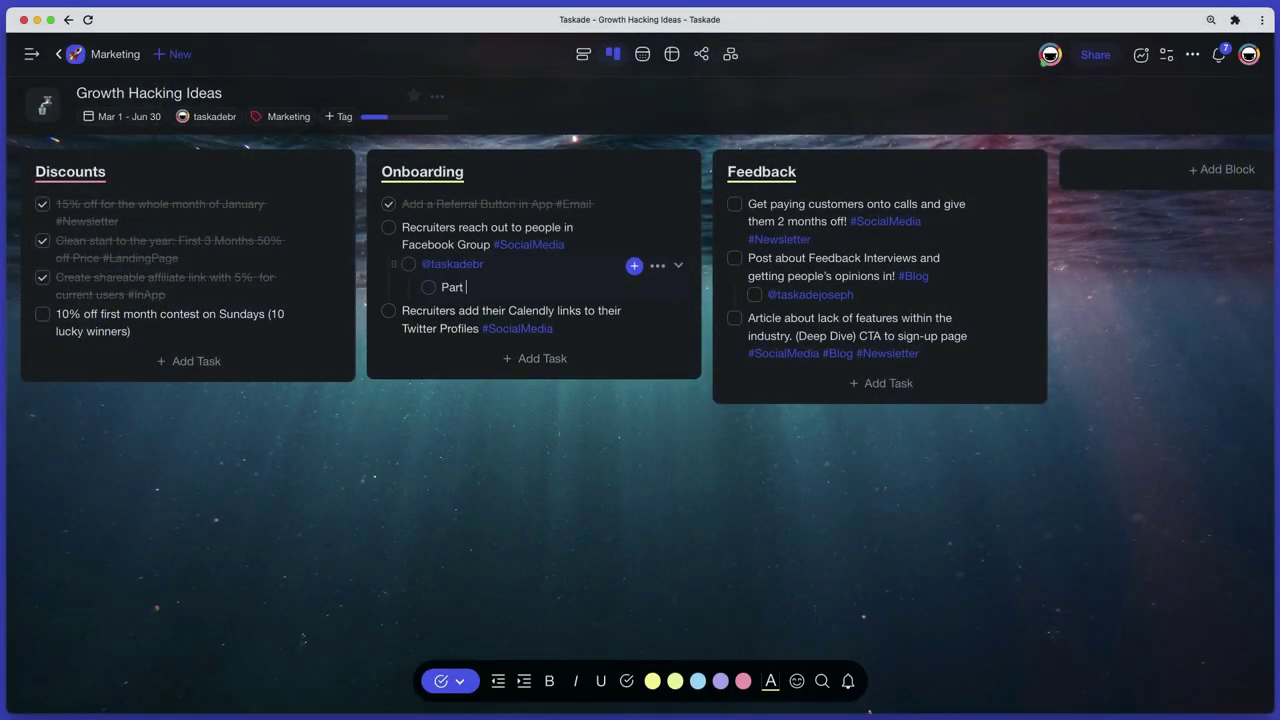
pyautogui.write('1')
pyautogui.press('Return')
pyautogui.write('Part 3')
pyautogui.press('Return')
pyautogui.write('Par')
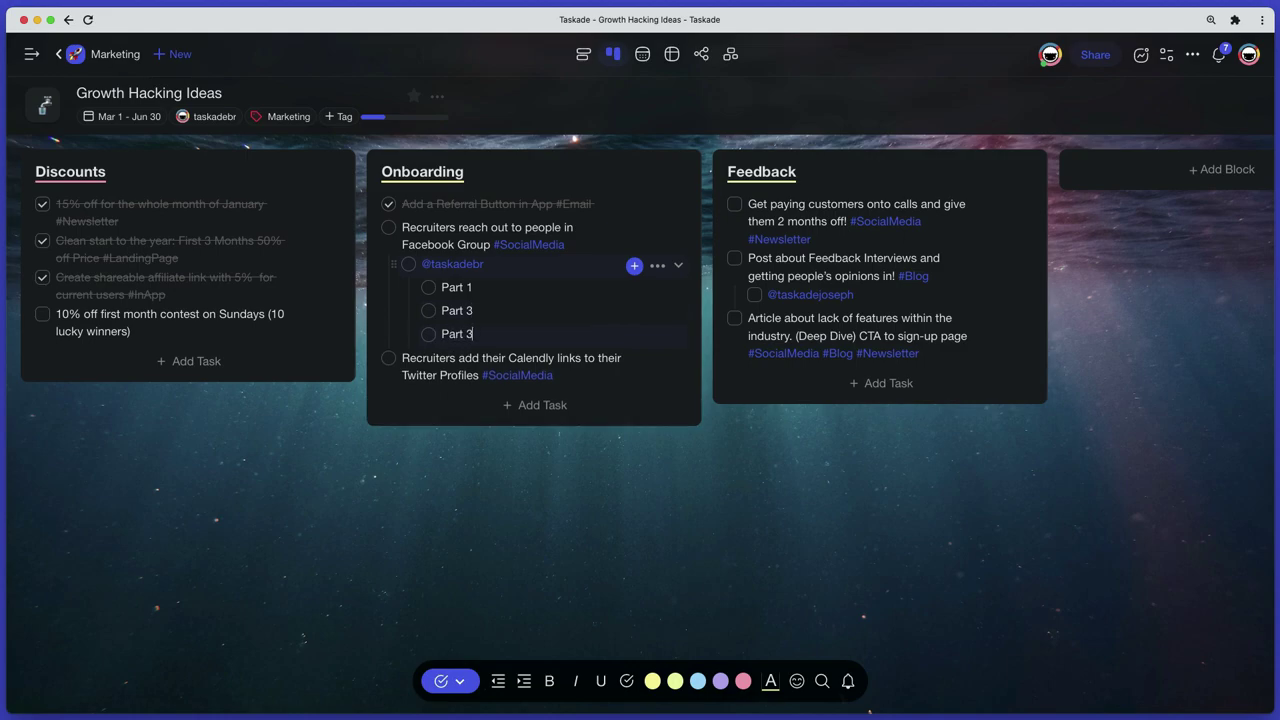
# Step: Switch the Part rows to heart checks and mark Part 1 done
pyautogui.click(459, 680)
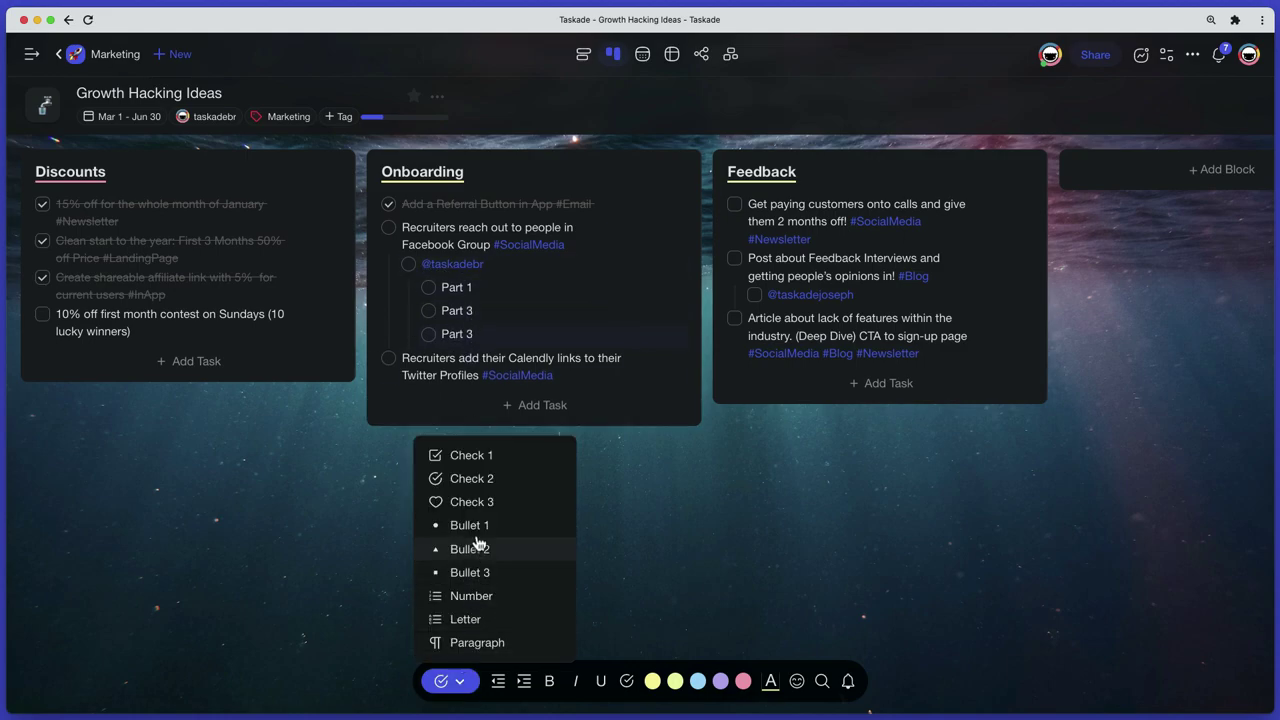
pyautogui.click(490, 505)
pyautogui.click(428, 287)
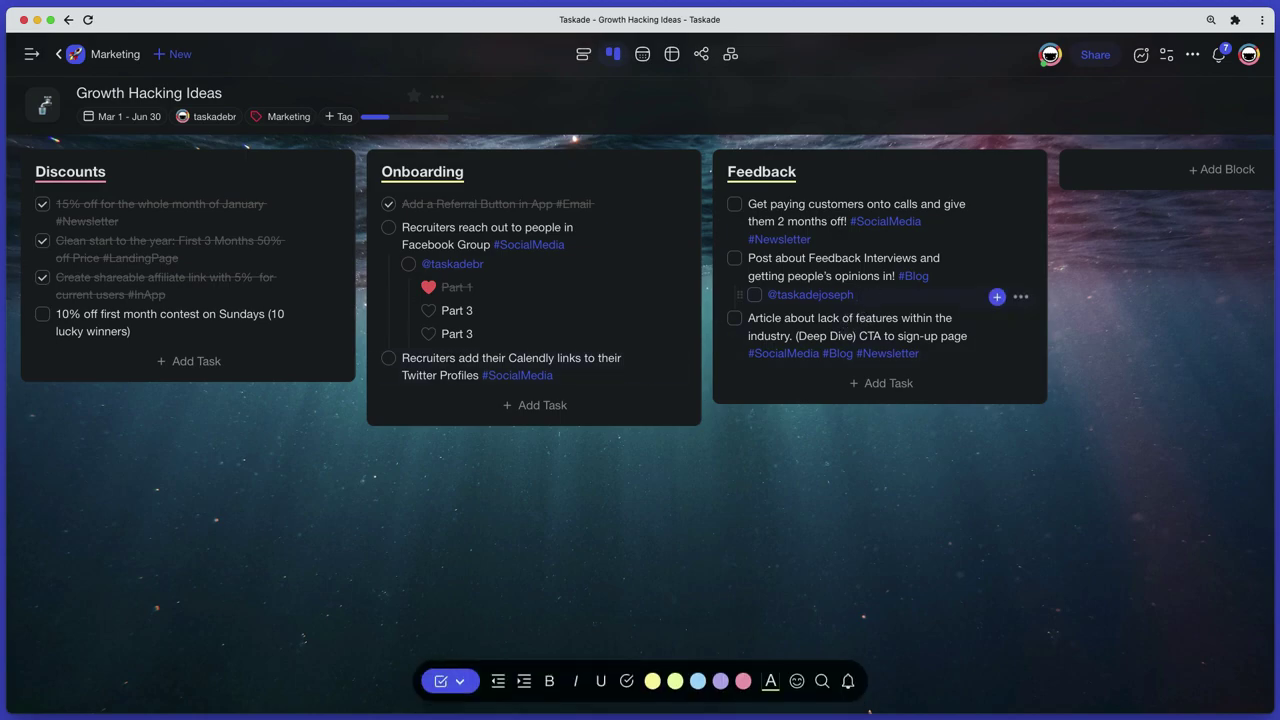
# Step: Indent the Feedback Interviews task and highlight the word 'Facebook' in yellow
pyautogui.click(847, 262)
pyautogui.press('Tab')
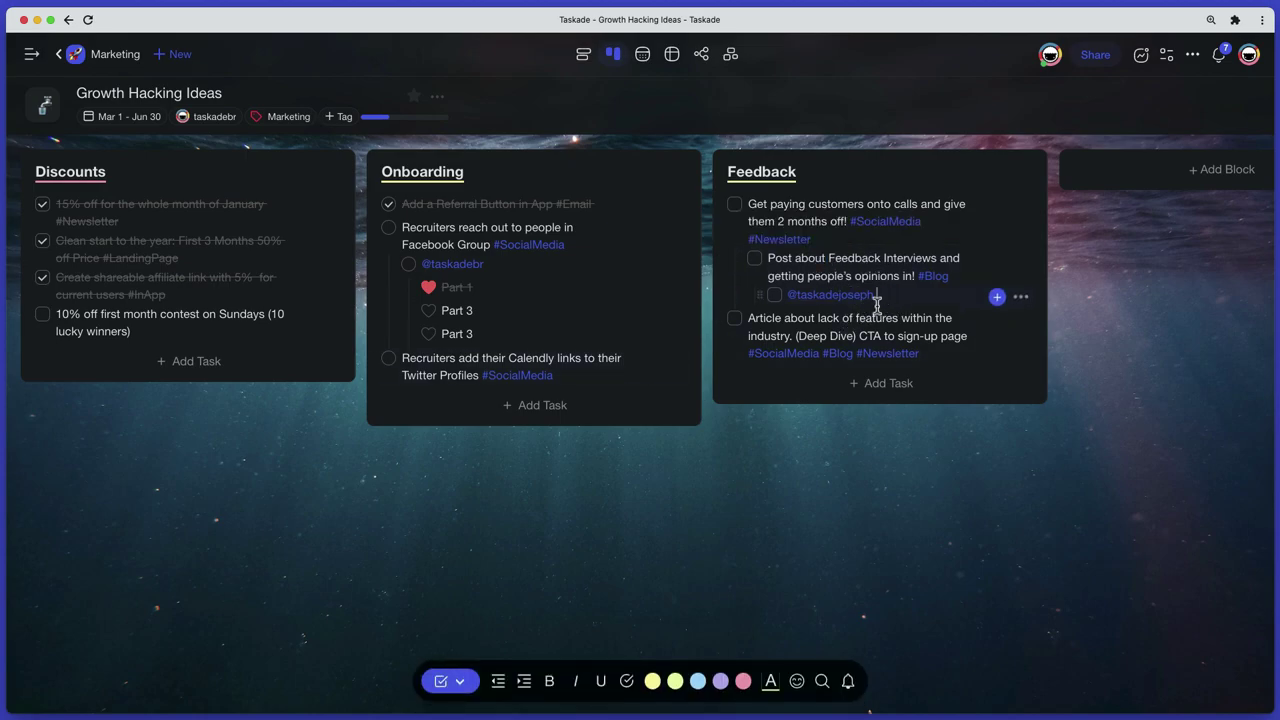
pyautogui.moveTo(452, 250); pyautogui.dragTo(459, 248)
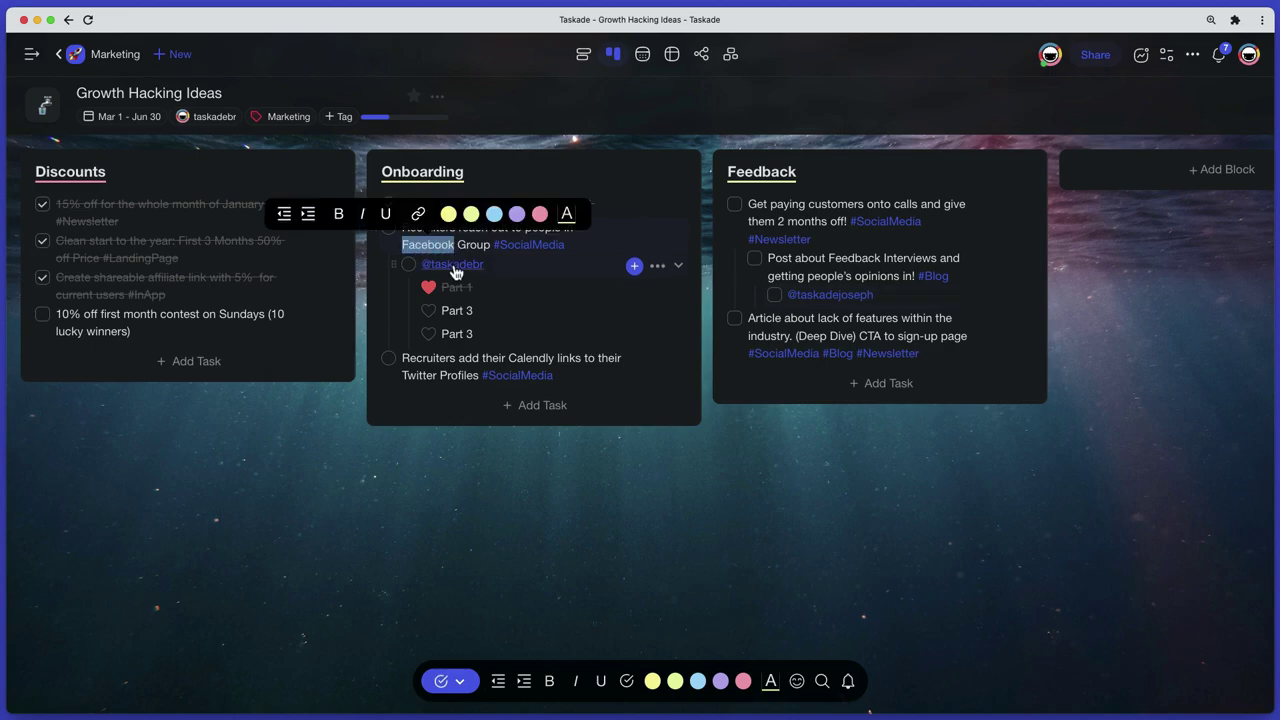
pyautogui.click(449, 214)
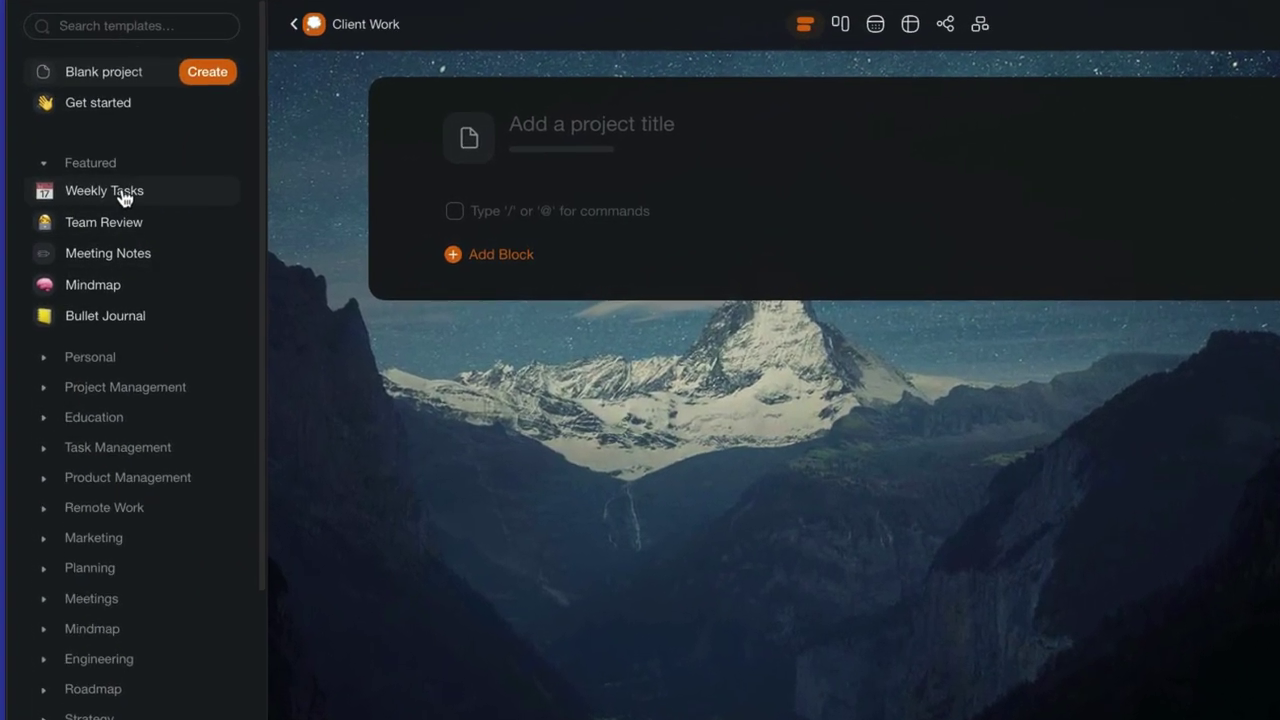
pyautogui.click(50, 358)
pyautogui.click(52, 388)
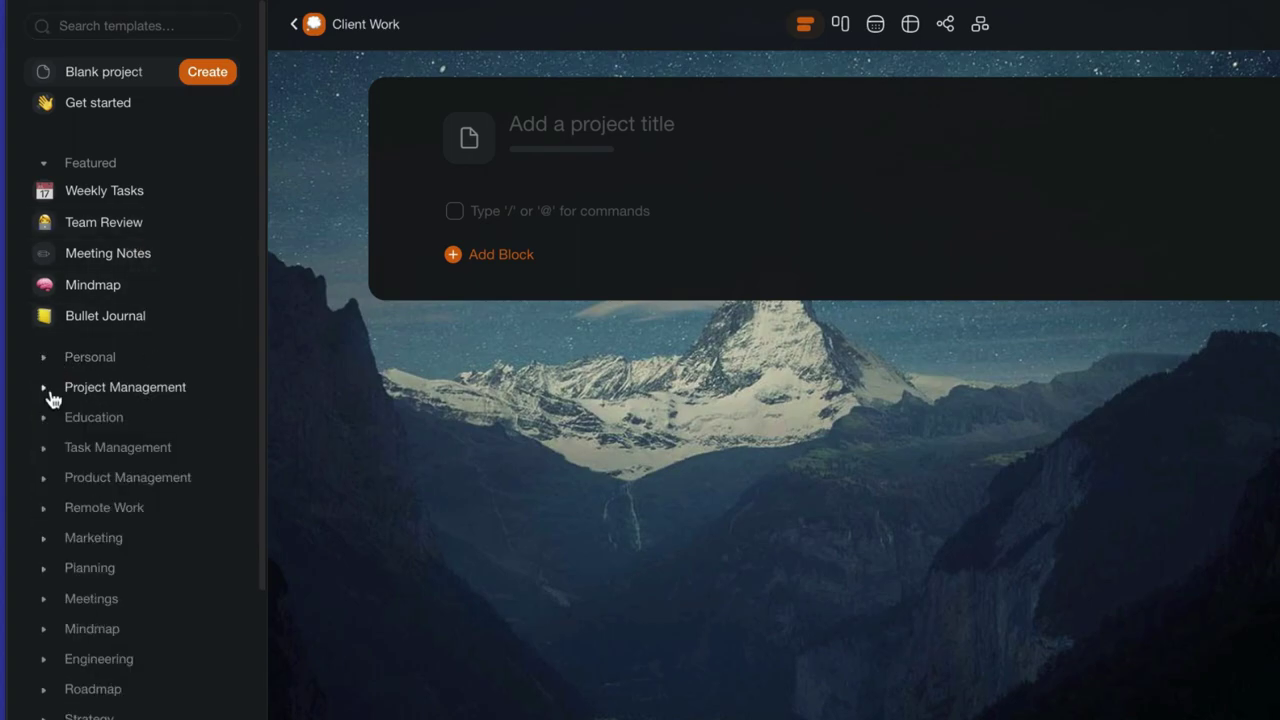
pyautogui.click(53, 420)
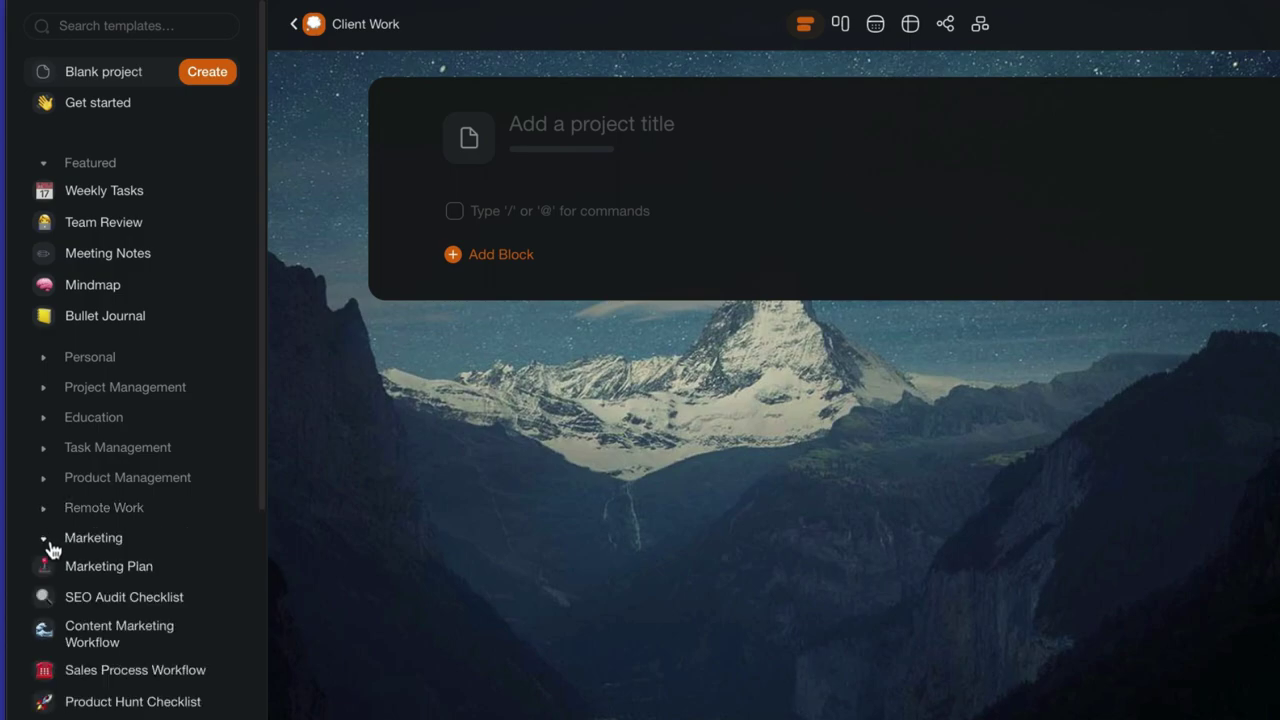
pyautogui.moveTo(45, 585)
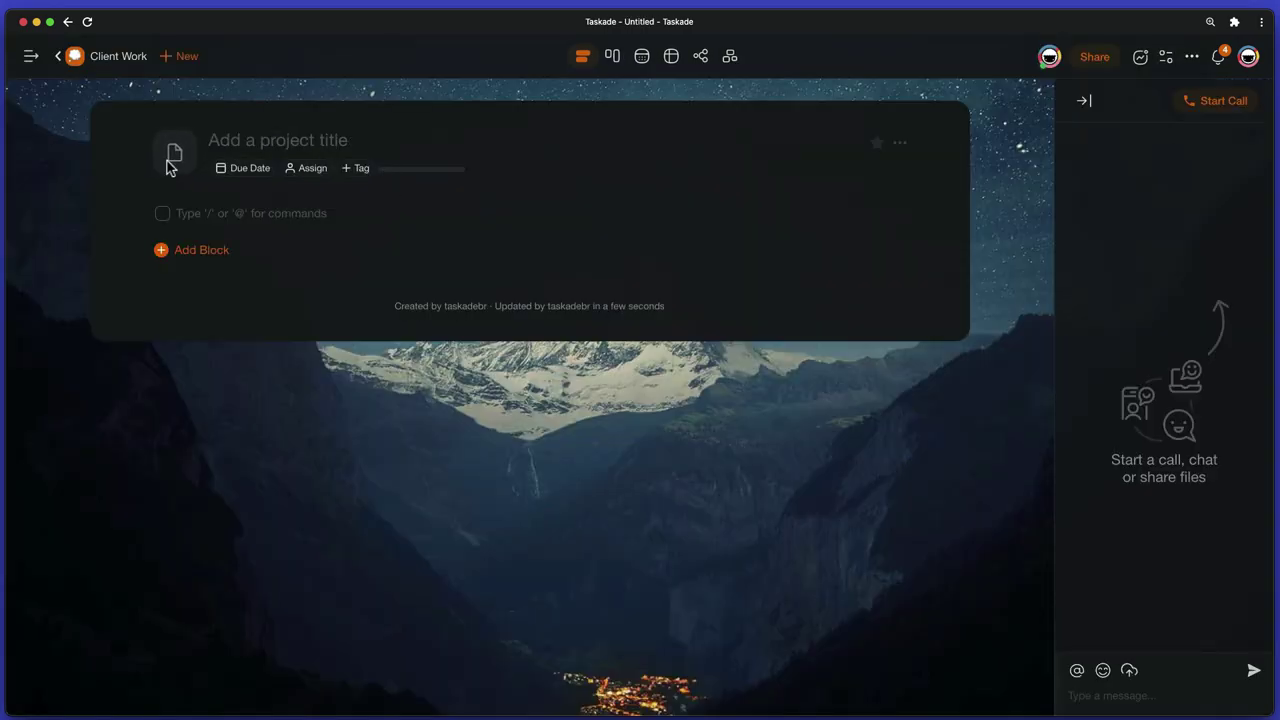
# Step: Give the project a road emoji icon and the title Roadmap
pyautogui.click(170, 160)
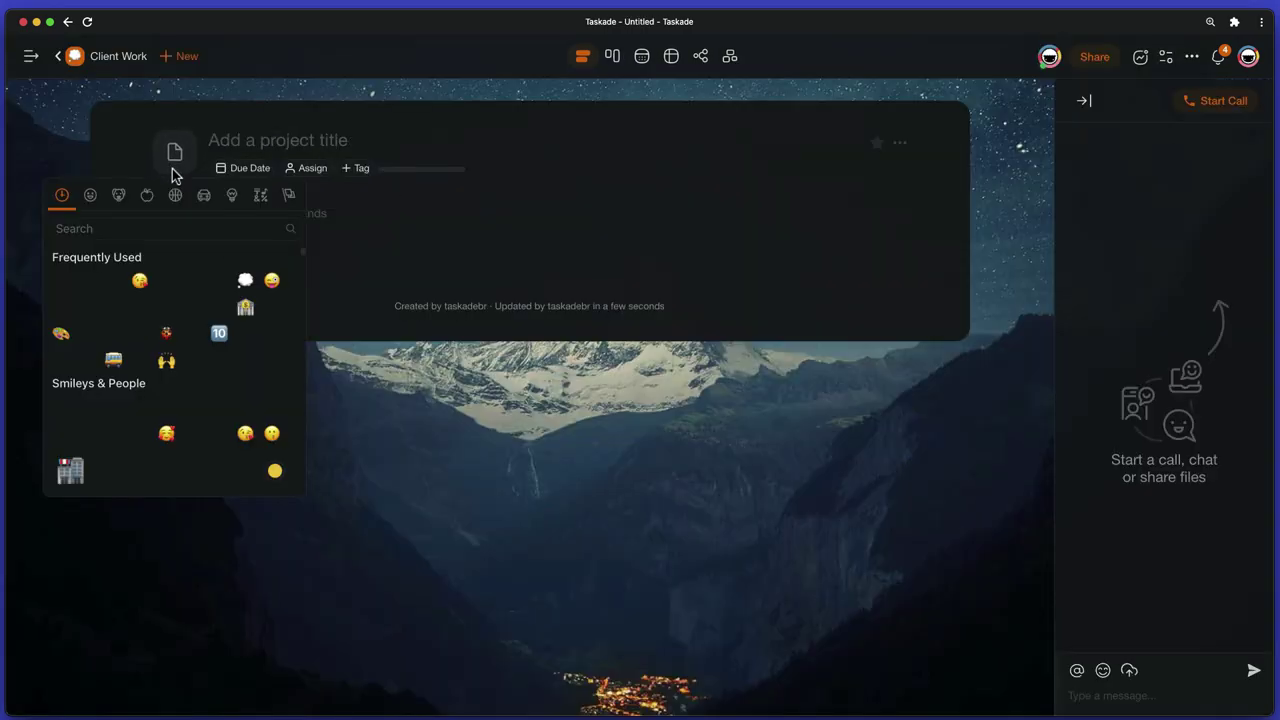
pyautogui.click(163, 230)
pyautogui.write('road')
pyautogui.click(84, 281)
pyautogui.write('Roadmap')
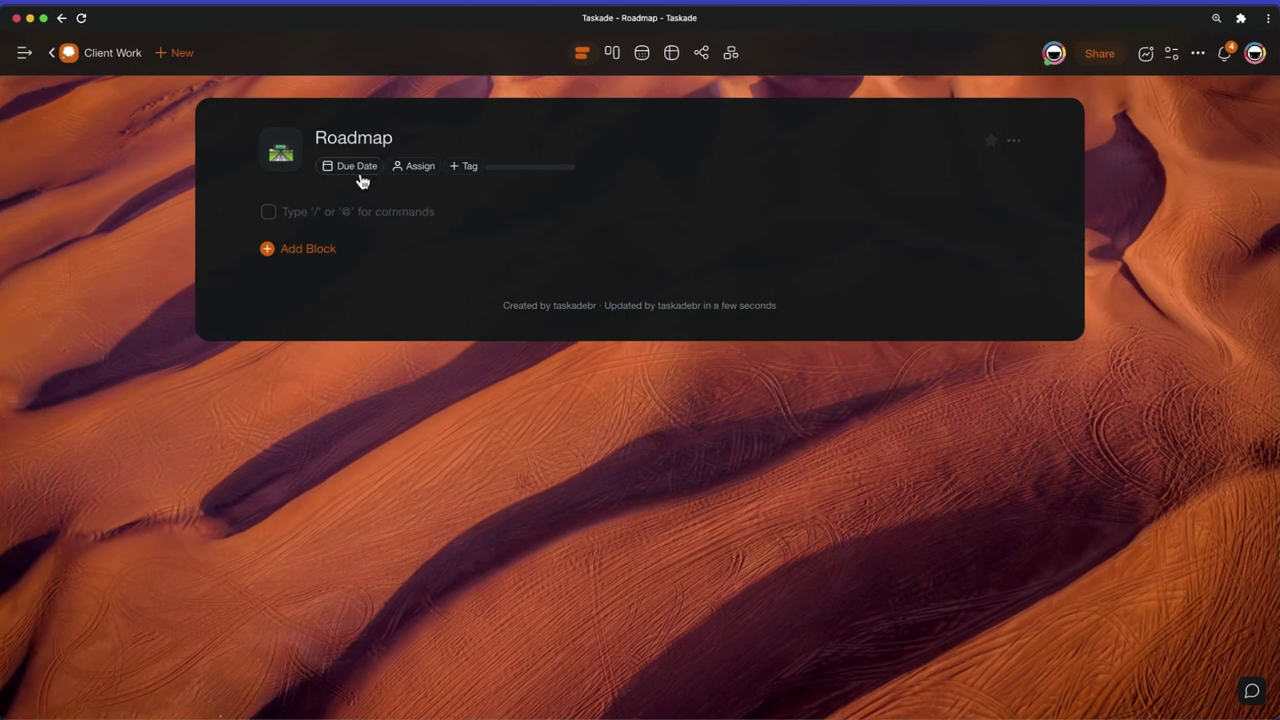
# Step: Set the due date to May 12 – May 19 and assign the listed member
pyautogui.click(350, 168)
pyautogui.click(306, 292)
pyautogui.click(305, 360)
pyautogui.click(323, 525)
pyautogui.click(400, 120)
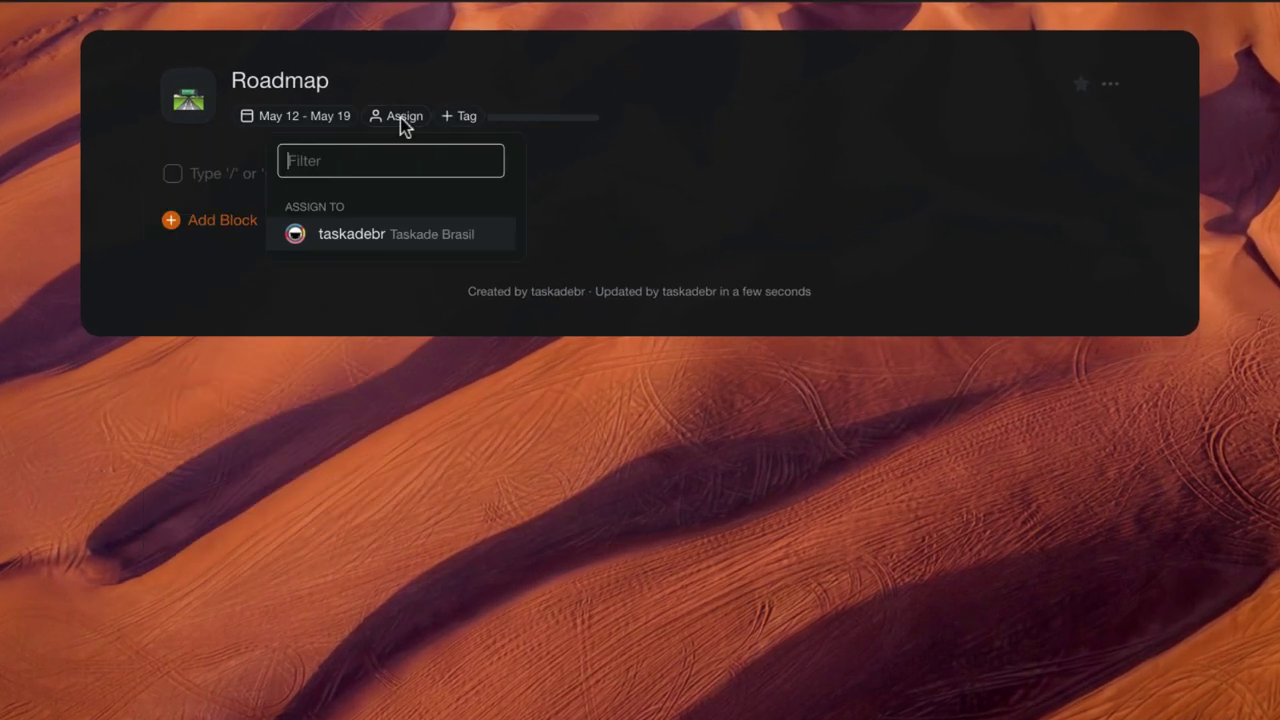
# Step: Create a new tag 'Client A' and apply it to the project
pyautogui.click(369, 252)
pyautogui.click(486, 117)
pyautogui.click(448, 226)
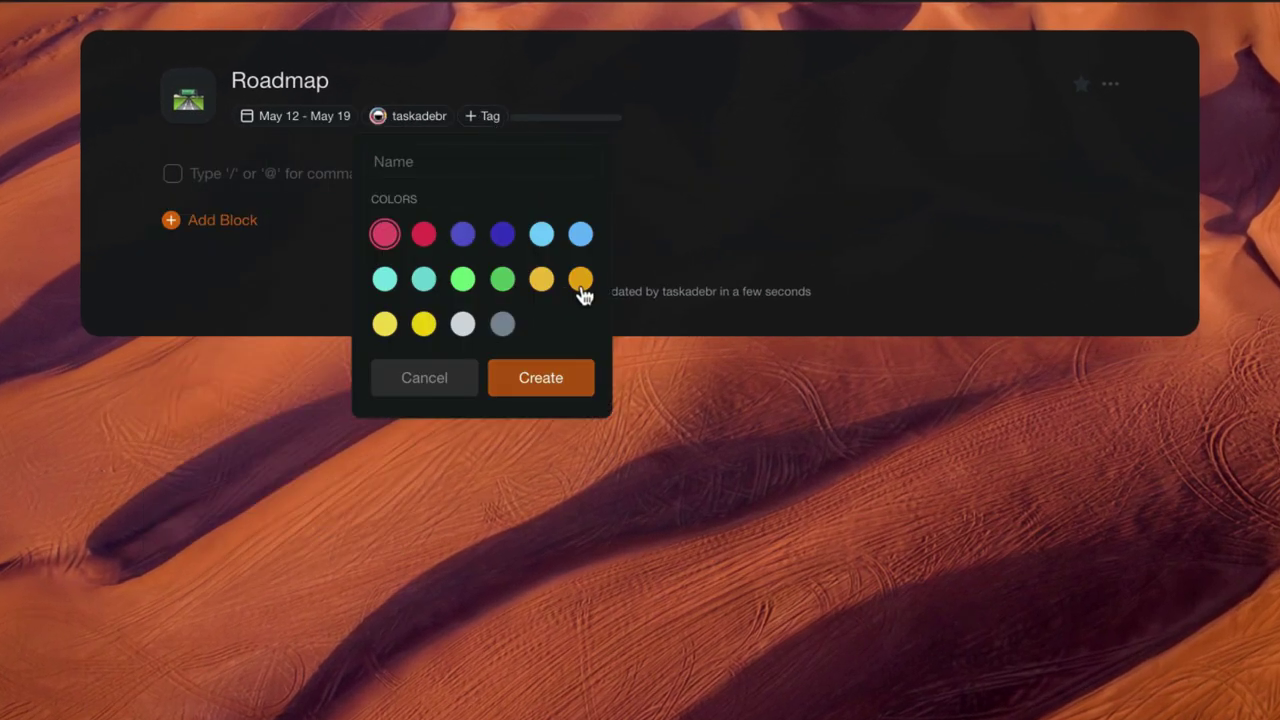
pyautogui.click(541, 377)
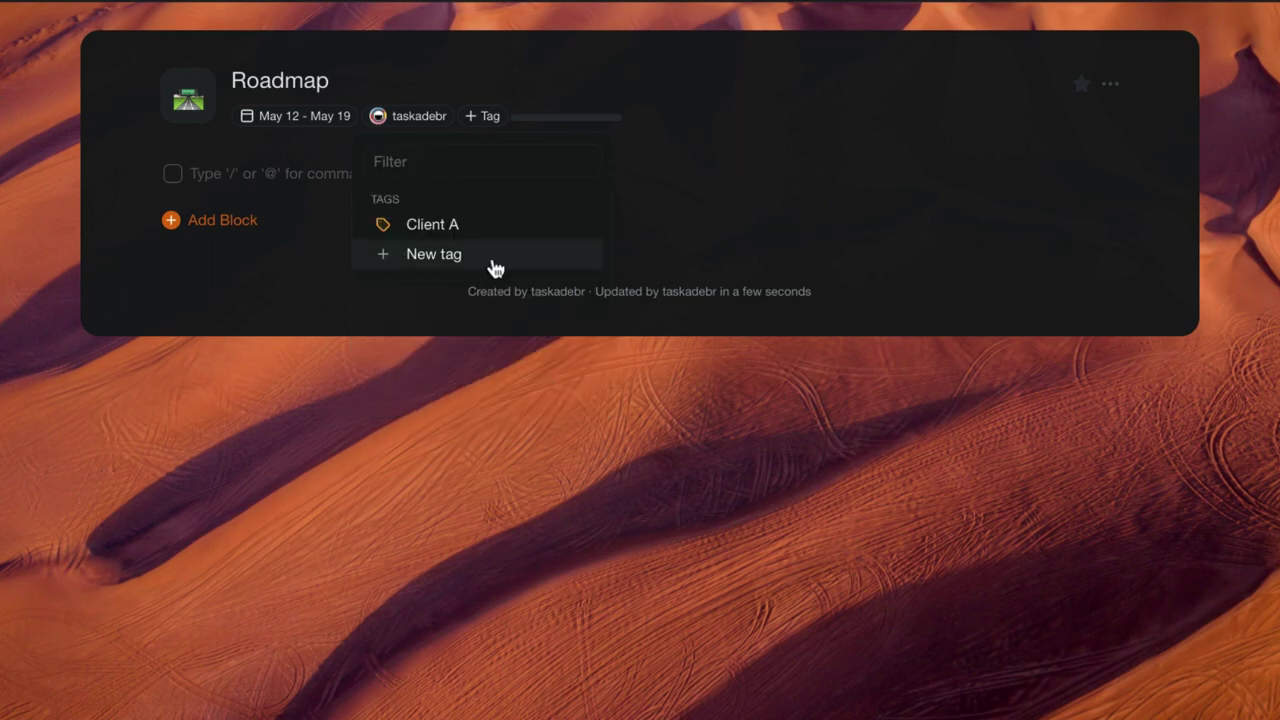
pyautogui.click(669, 563)
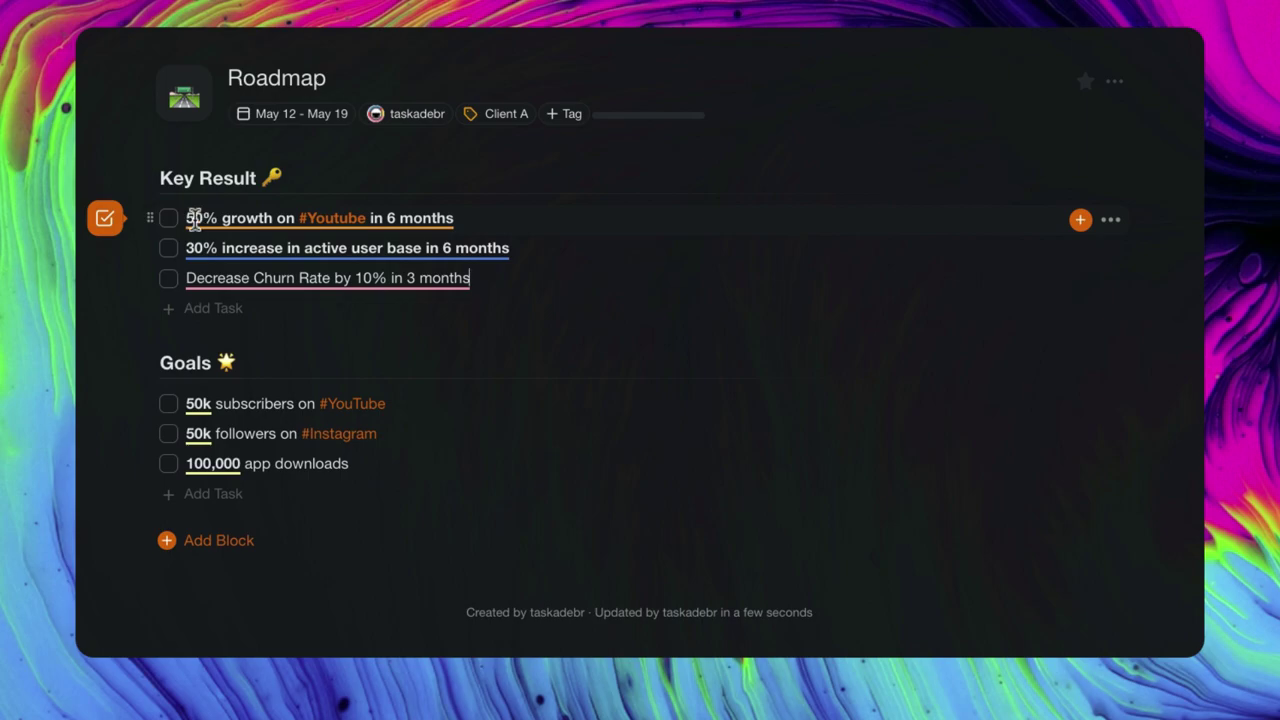
# Step: Try bullet and circle styles on Key Result items, then set them back to checkboxes
pyautogui.click(114, 220)
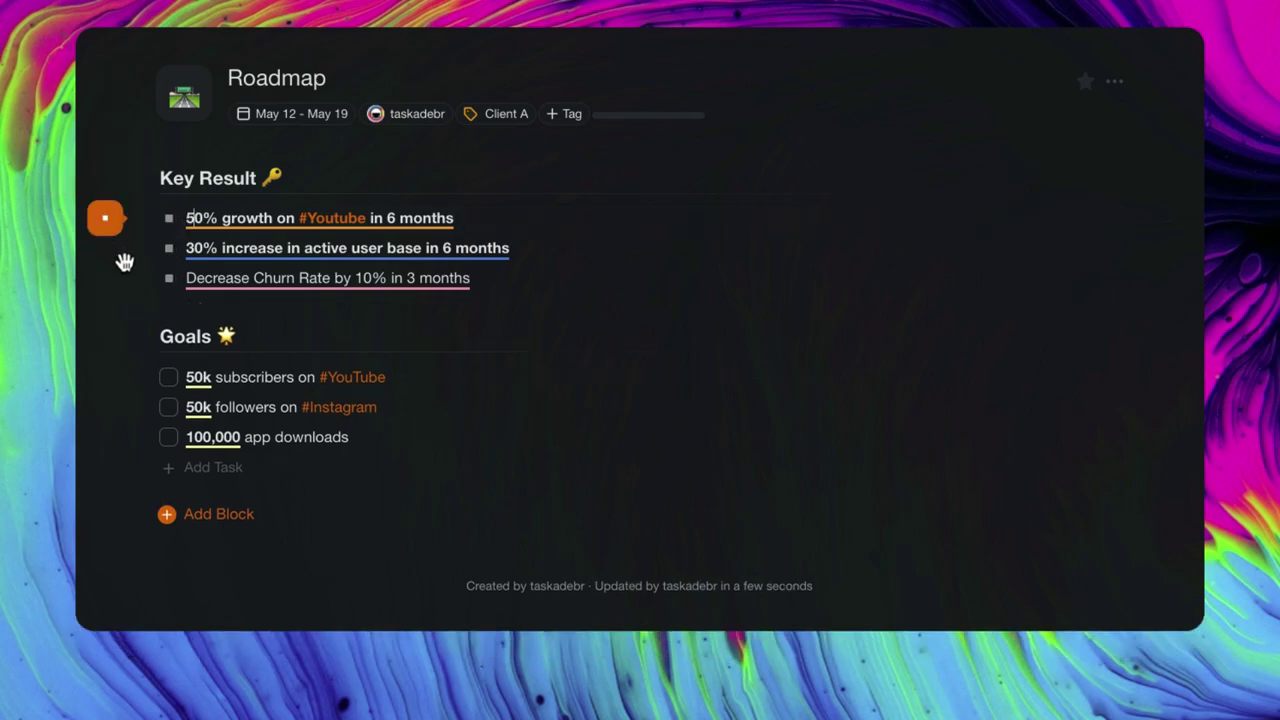
pyautogui.click(105, 218)
pyautogui.click(109, 184)
pyautogui.click(105, 216)
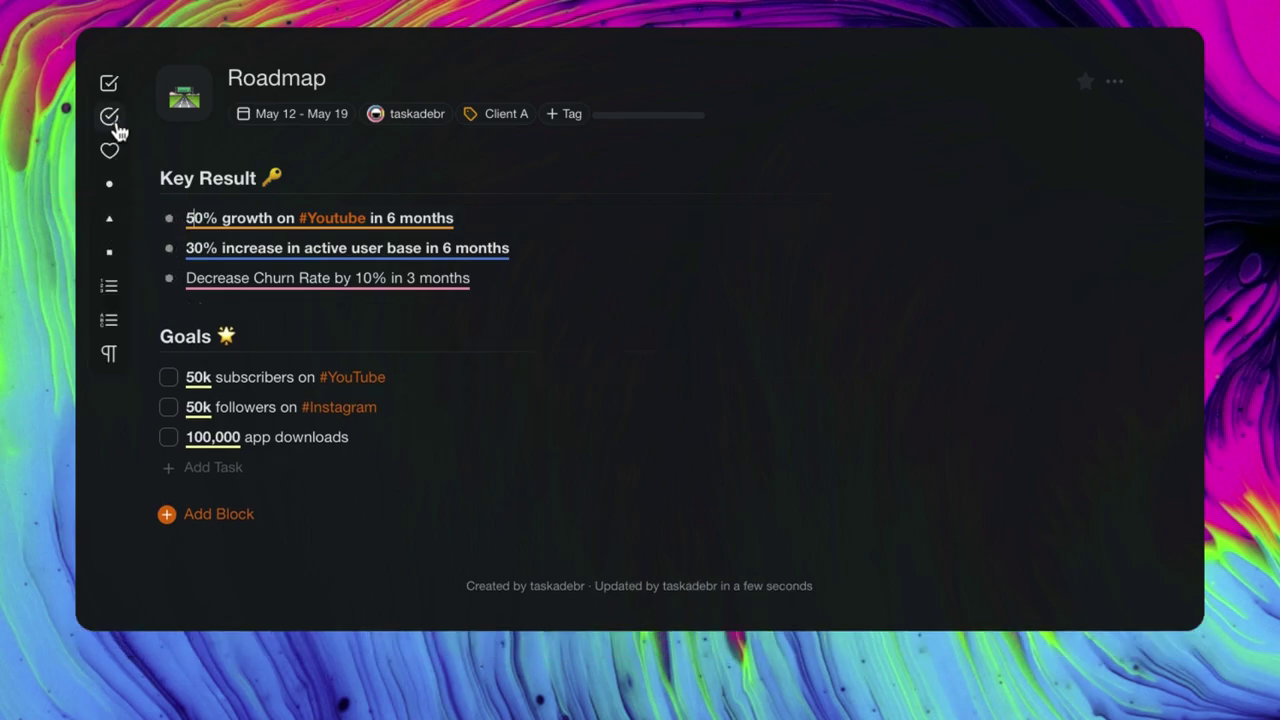
pyautogui.click(112, 120)
pyautogui.click(105, 218)
pyautogui.click(110, 86)
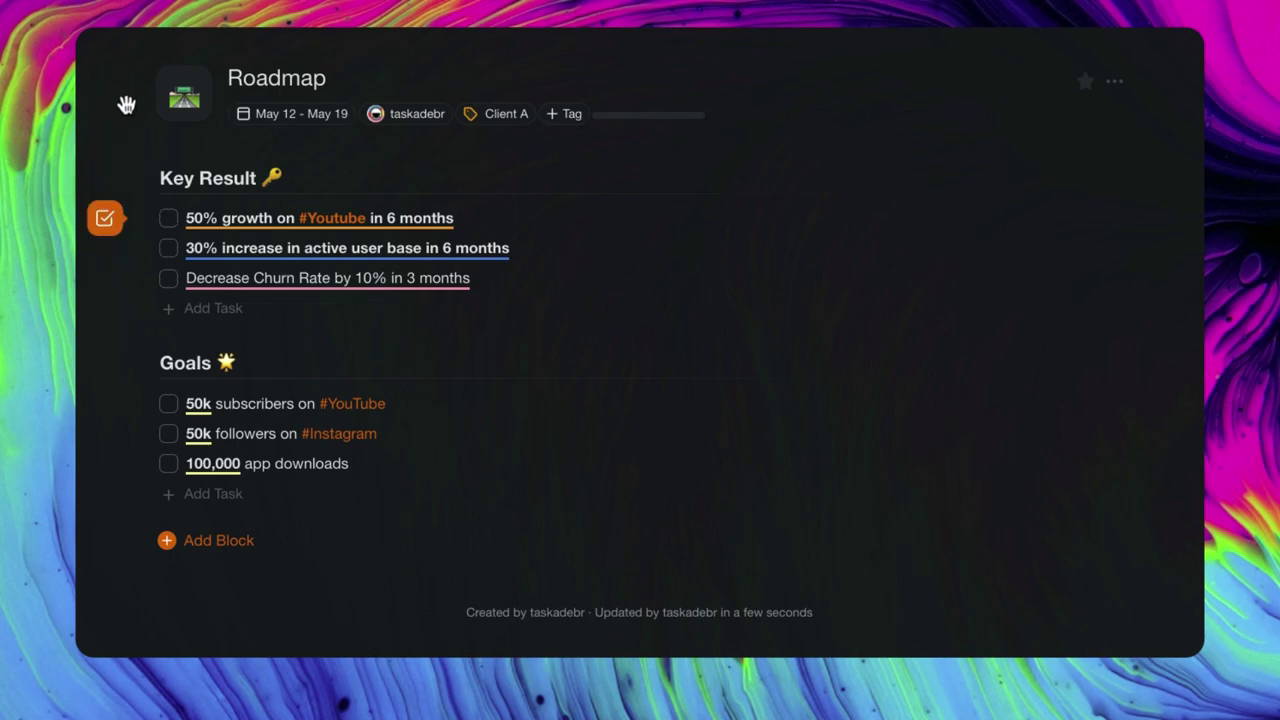
# Step: Try numbered and paragraph styles on Goals items, finally making them a bulleted list
pyautogui.click(104, 405)
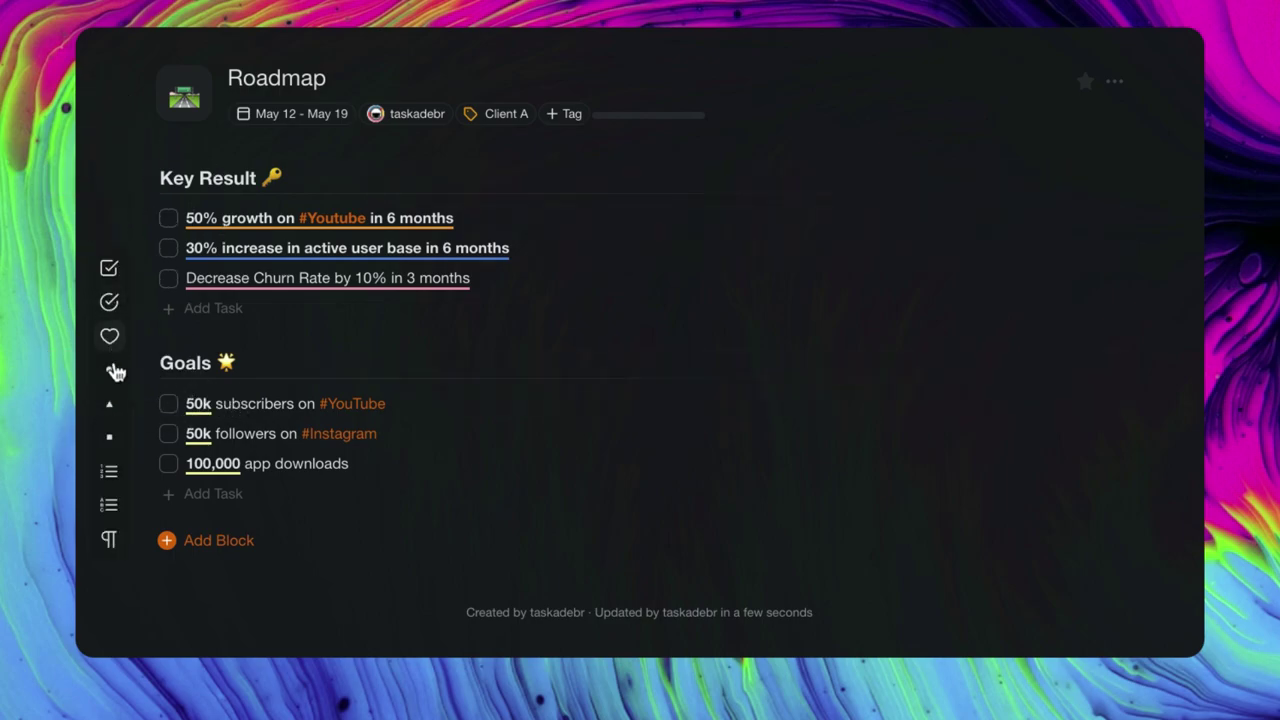
pyautogui.click(112, 471)
pyautogui.click(108, 404)
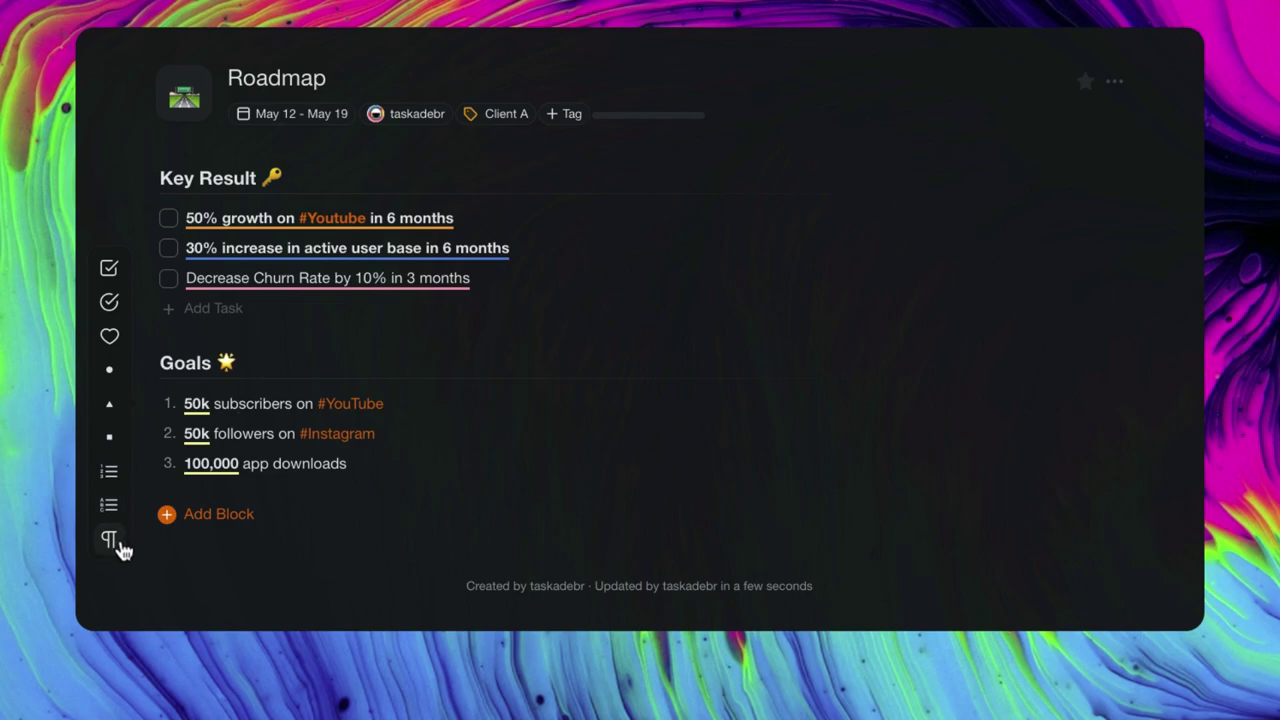
pyautogui.click(110, 541)
pyautogui.click(105, 404)
pyautogui.click(107, 437)
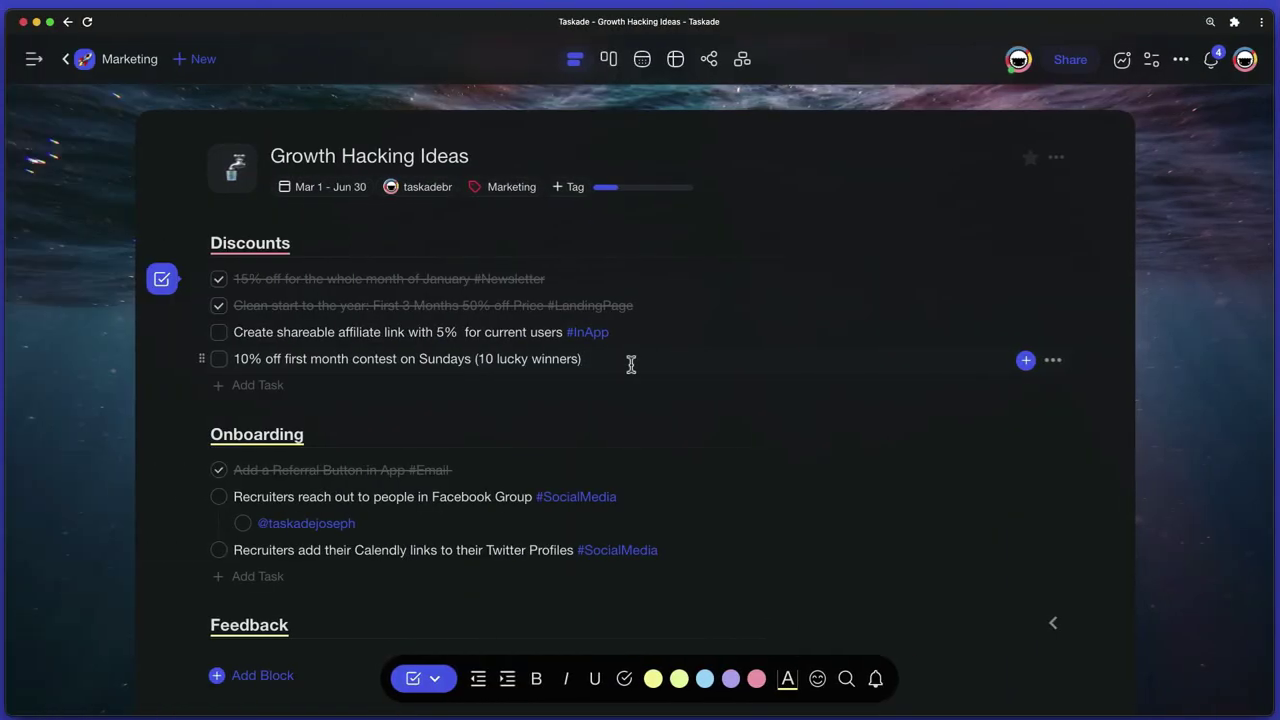
# Step: Show the contest task's add-ons, then open its More actions menu
pyautogui.click(1027, 362)
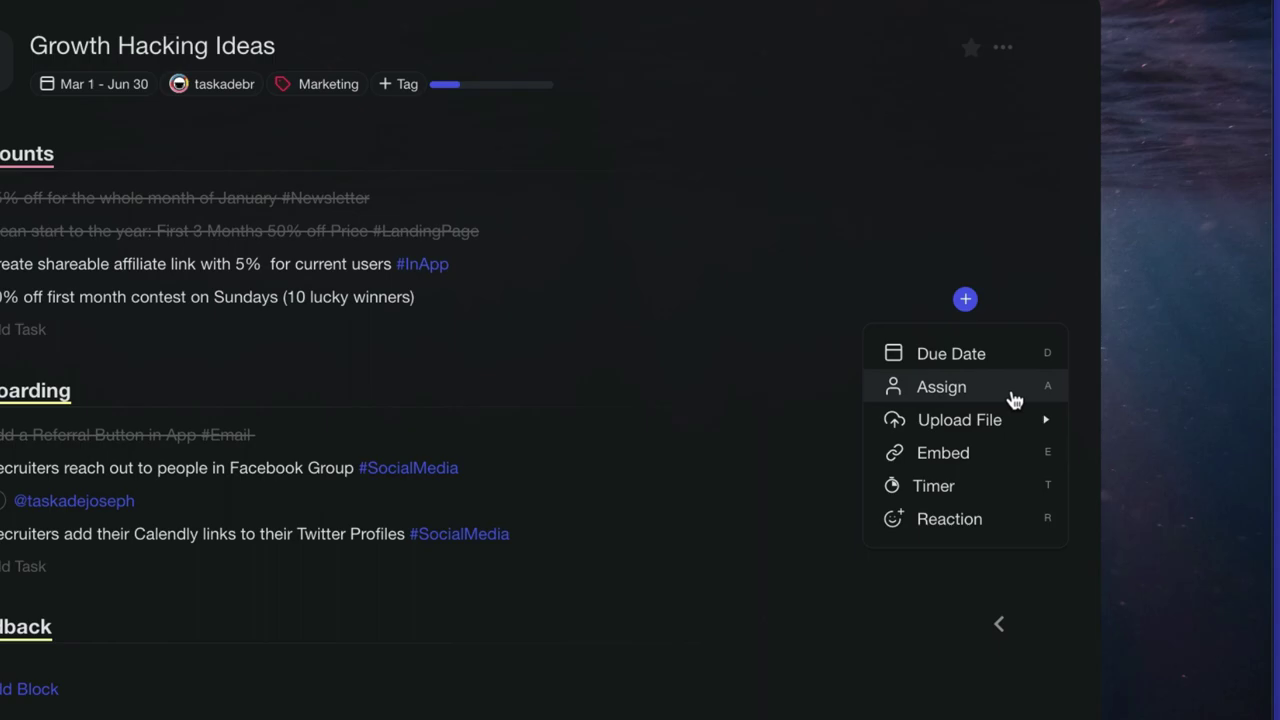
pyautogui.moveTo(1019, 426)
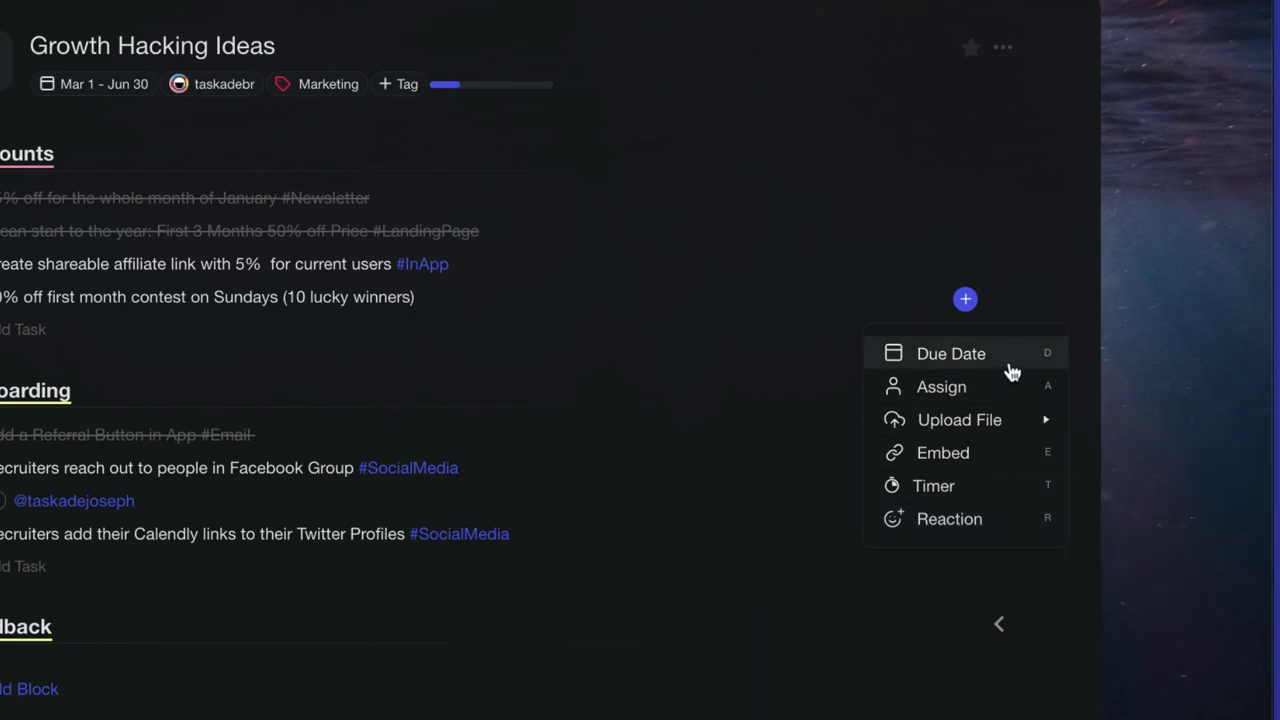
pyautogui.click(995, 297)
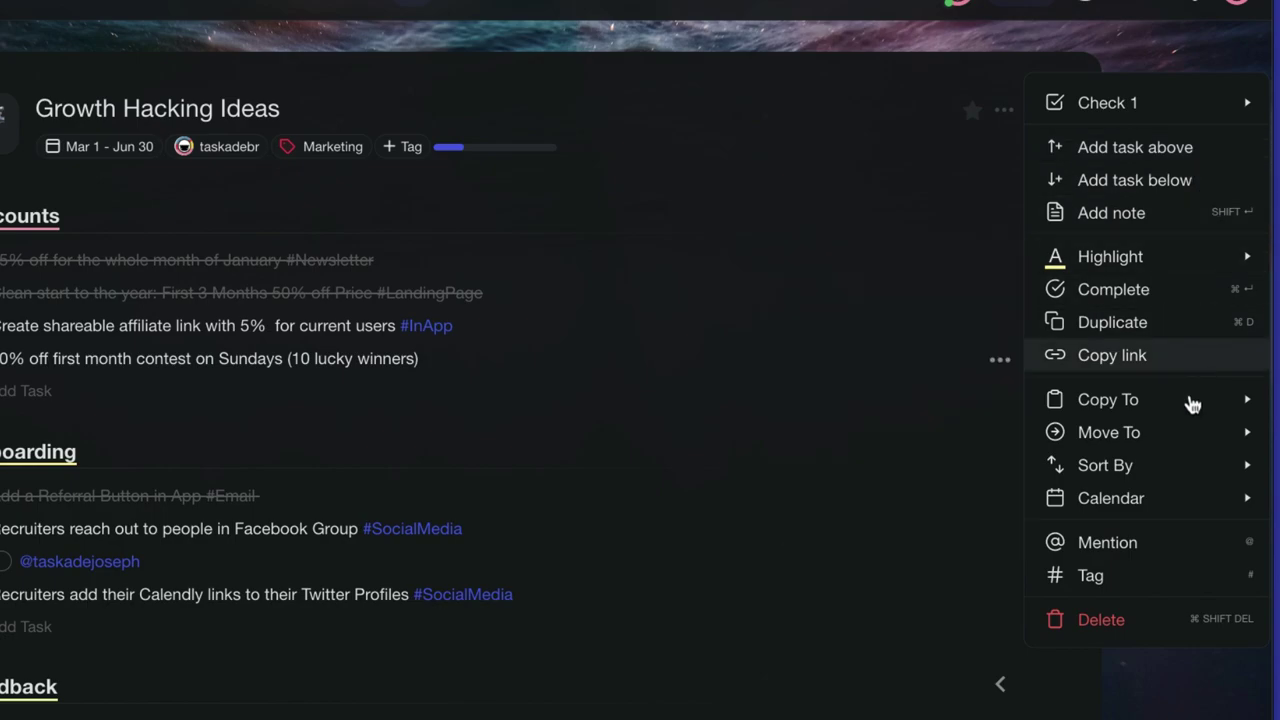
pyautogui.moveTo(1158, 499)
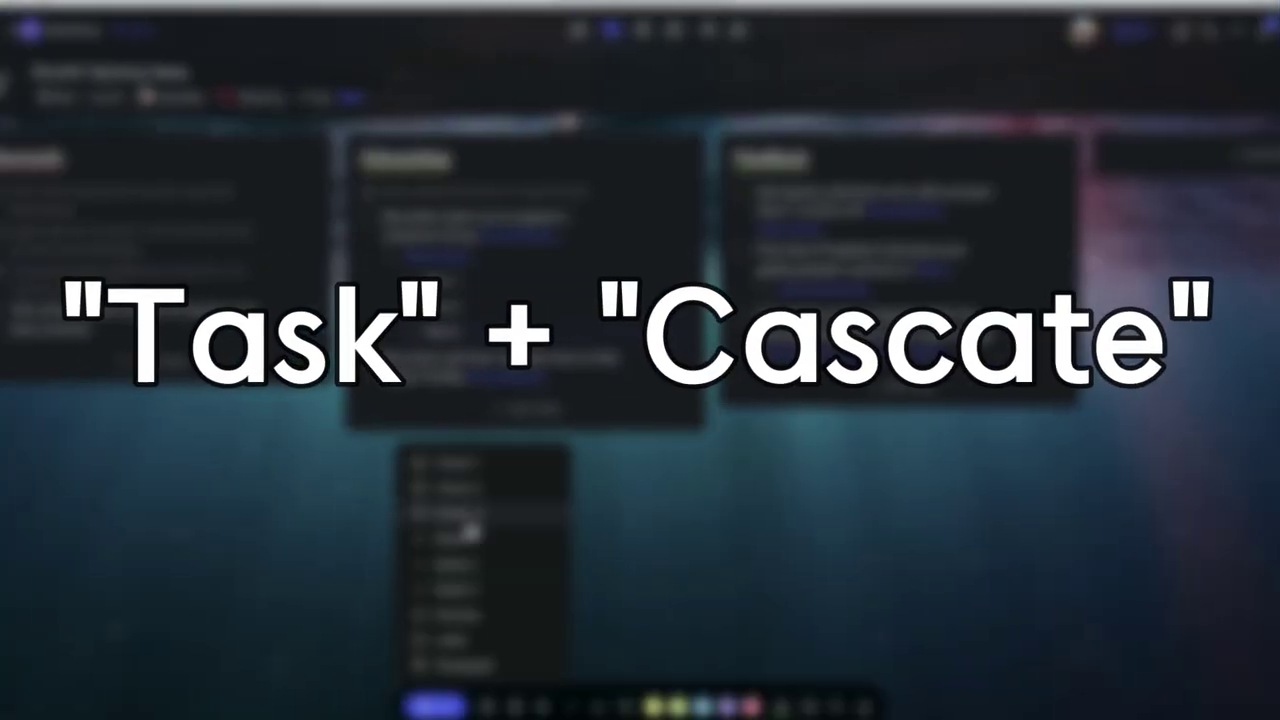
# Step: Nest Include an end date and Include description as subtasks under the first Kick off task
pyautogui.click(470, 530)
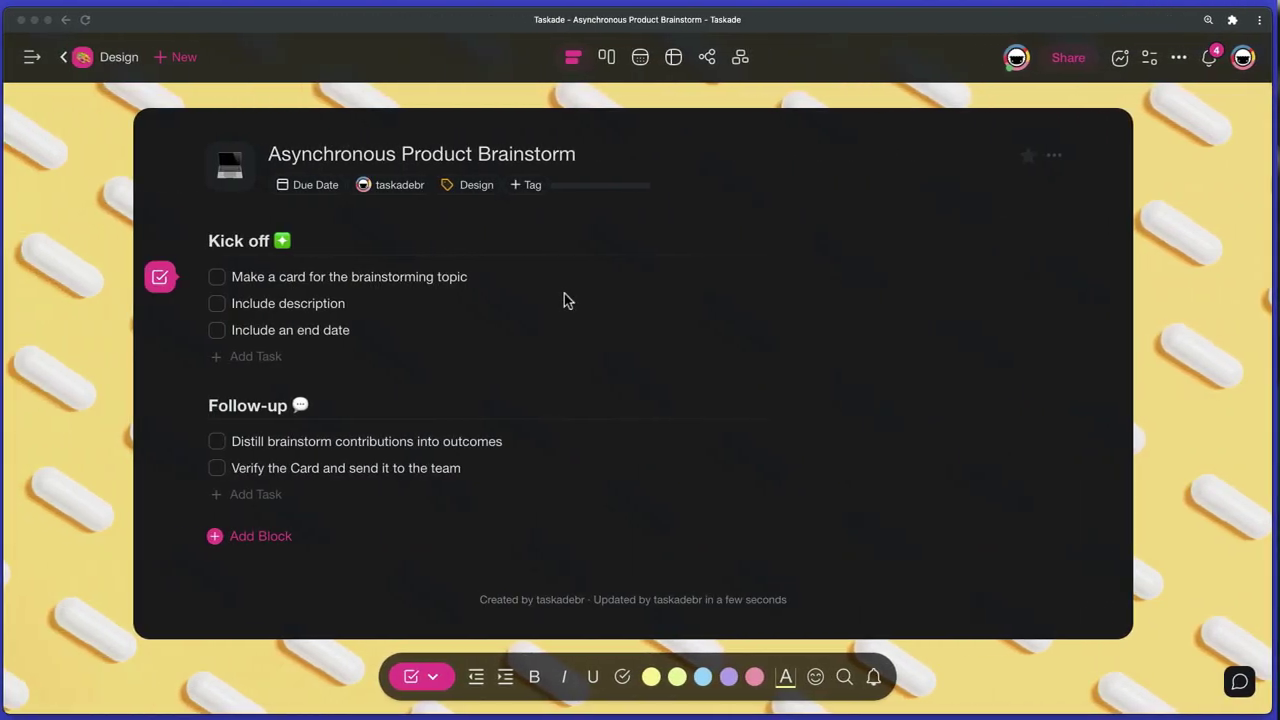
pyautogui.click(414, 308)
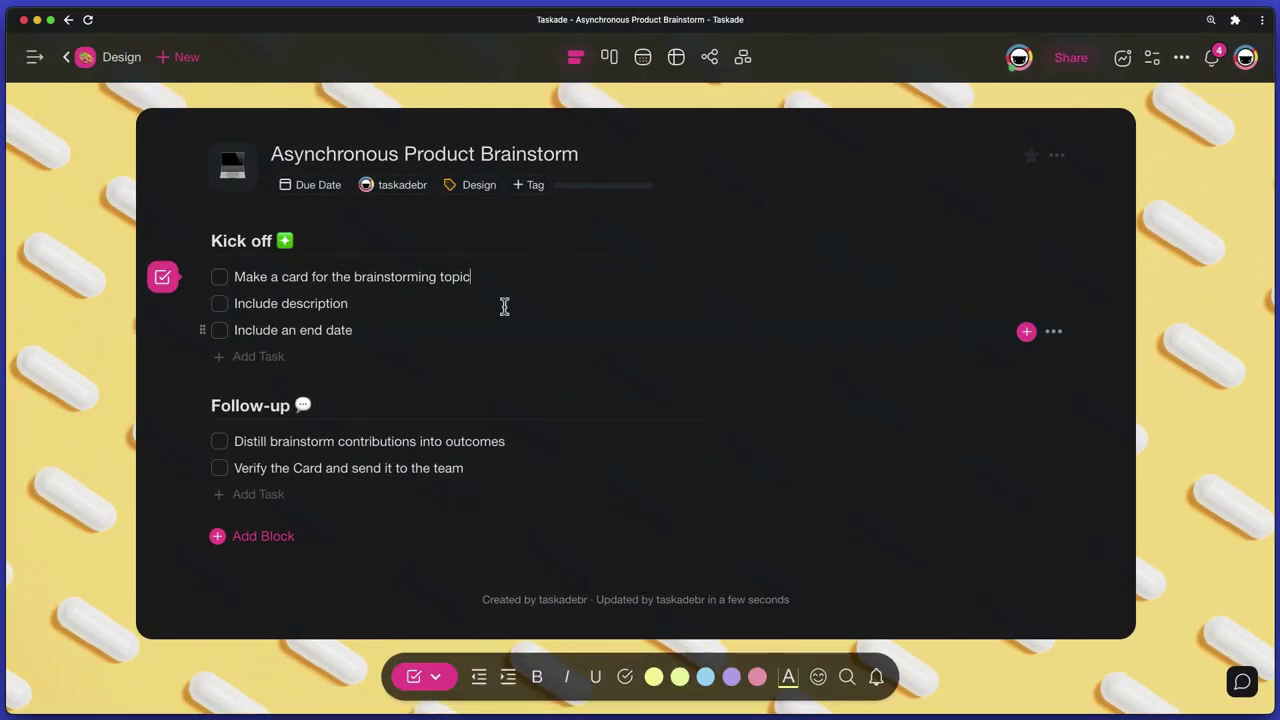
pyautogui.press('Tab')
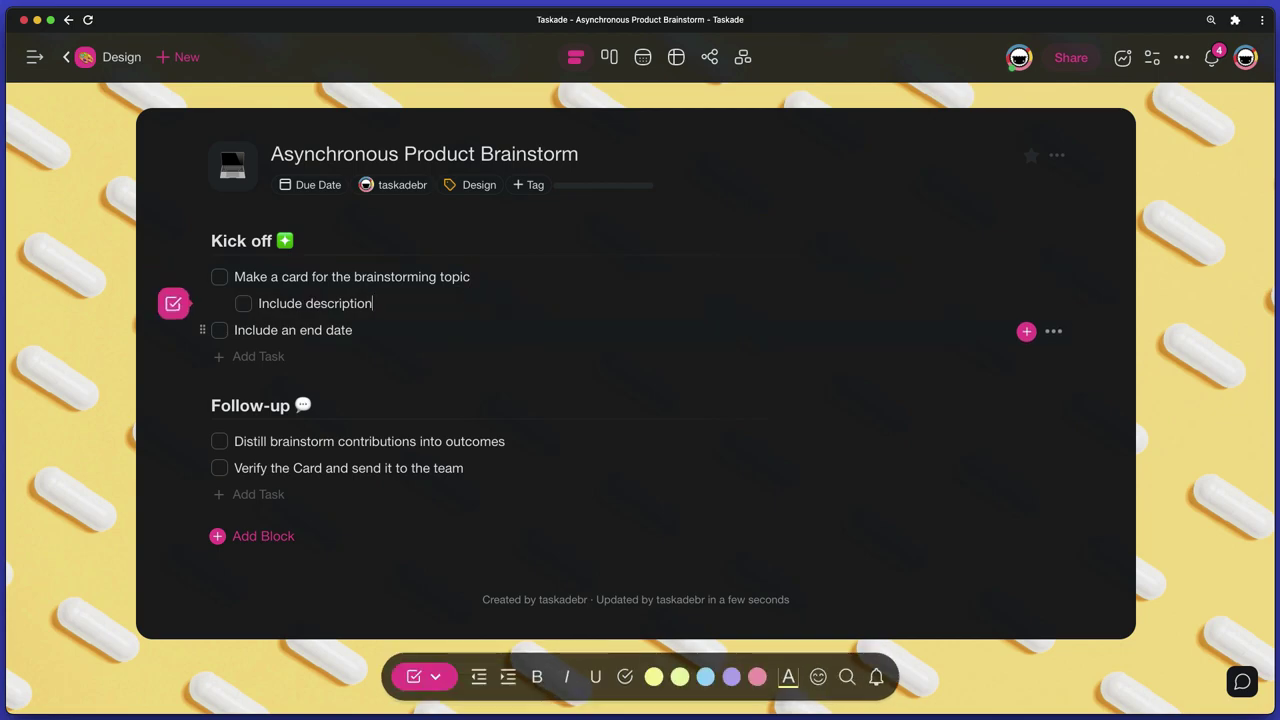
pyautogui.press('Down')
pyautogui.press('Tab')
pyautogui.press('Tab')
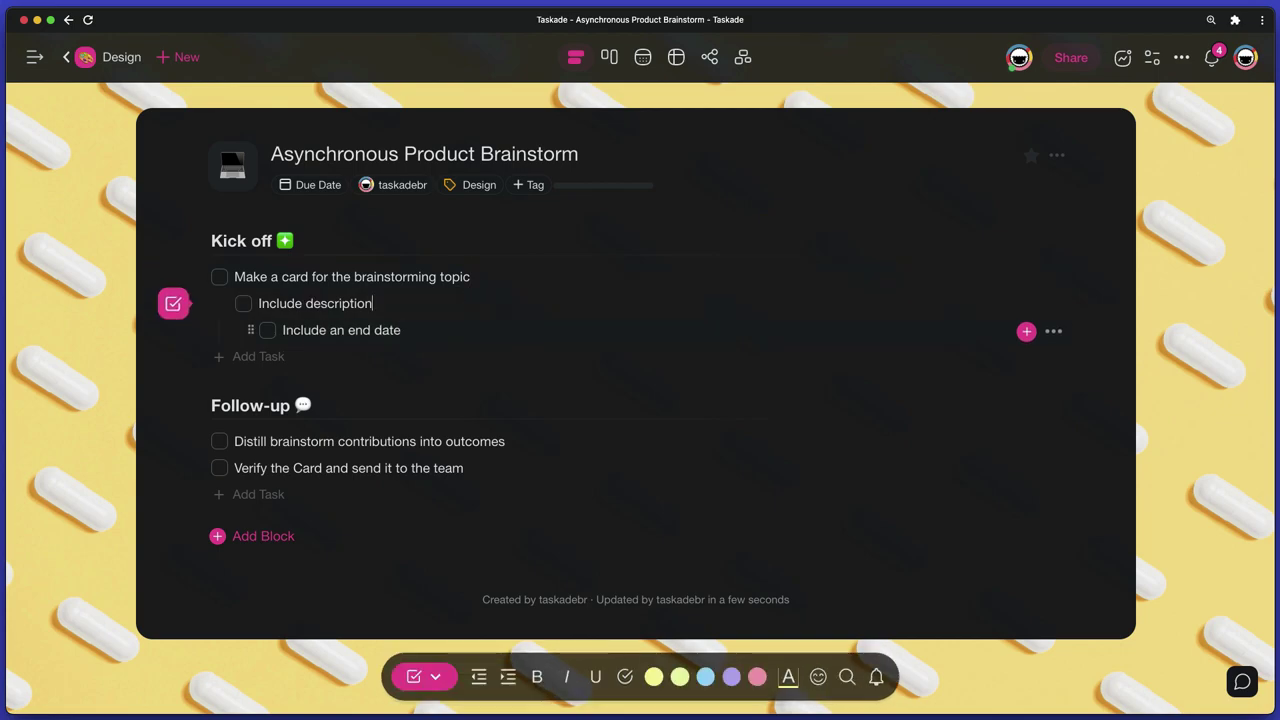
pyautogui.click(400, 330)
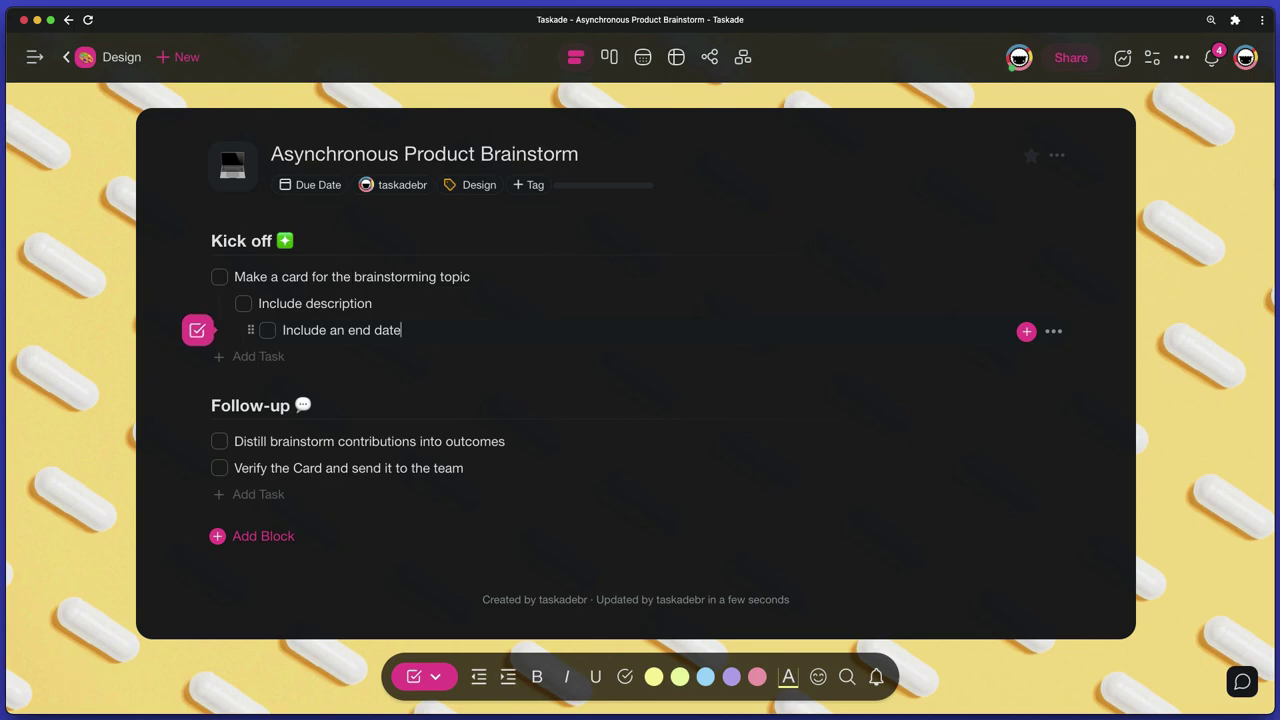
pyautogui.hotkey('shift', 'Tab')
pyautogui.hotkey('shift', 'Tab')
pyautogui.click(353, 303)
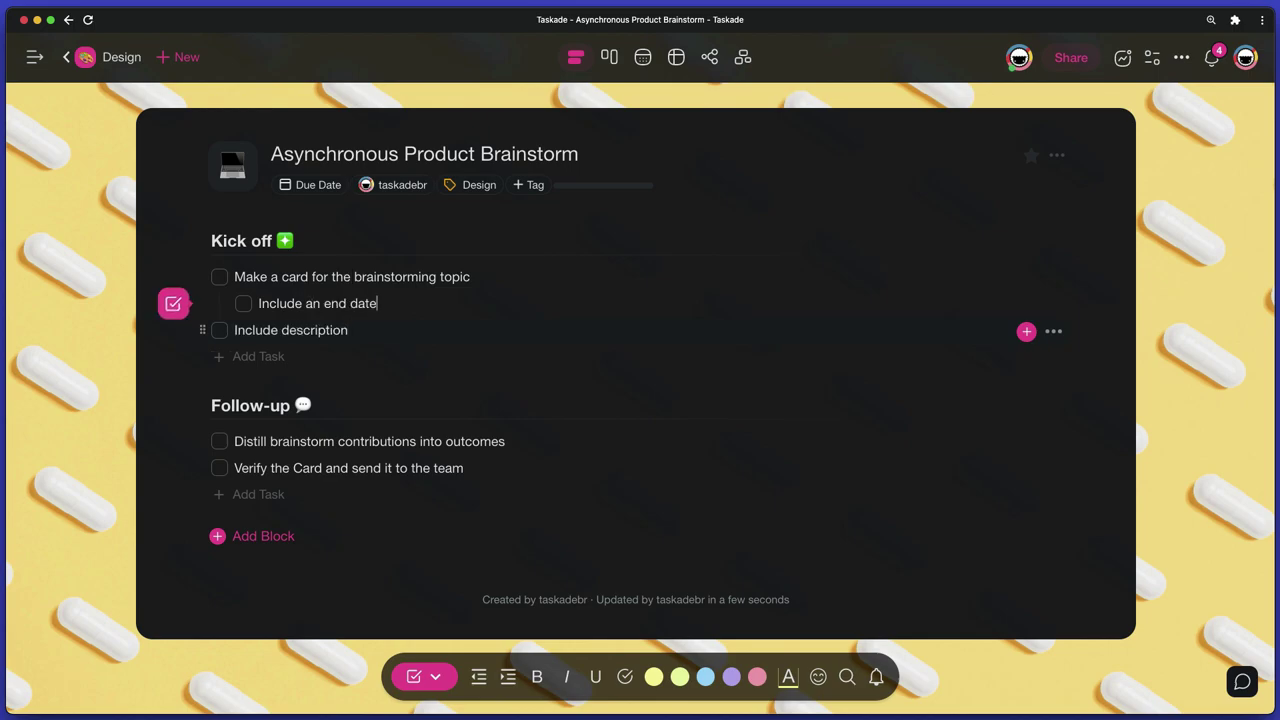
pyautogui.hotkey('shift', 'Tab')
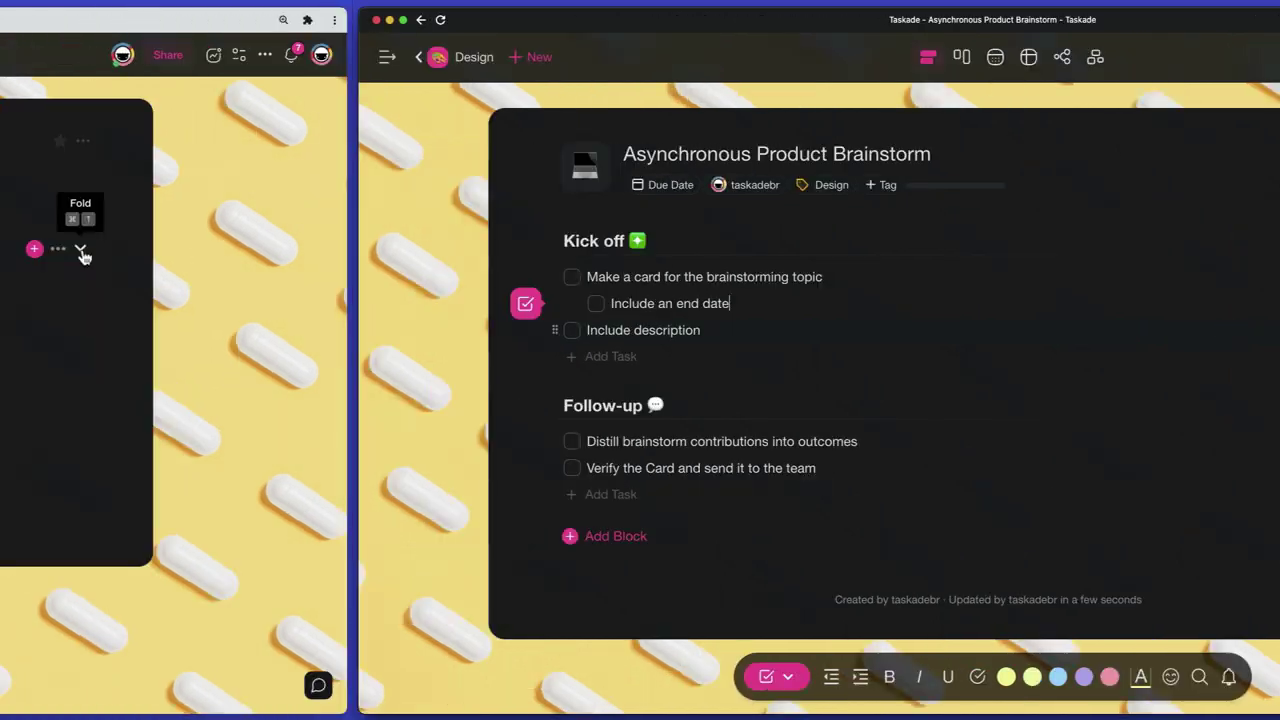
# Step: Fold and unfold the Kick off, first task and Follow-up blocks, leaving all expanded
pyautogui.click(1055, 277)
pyautogui.click(1056, 346)
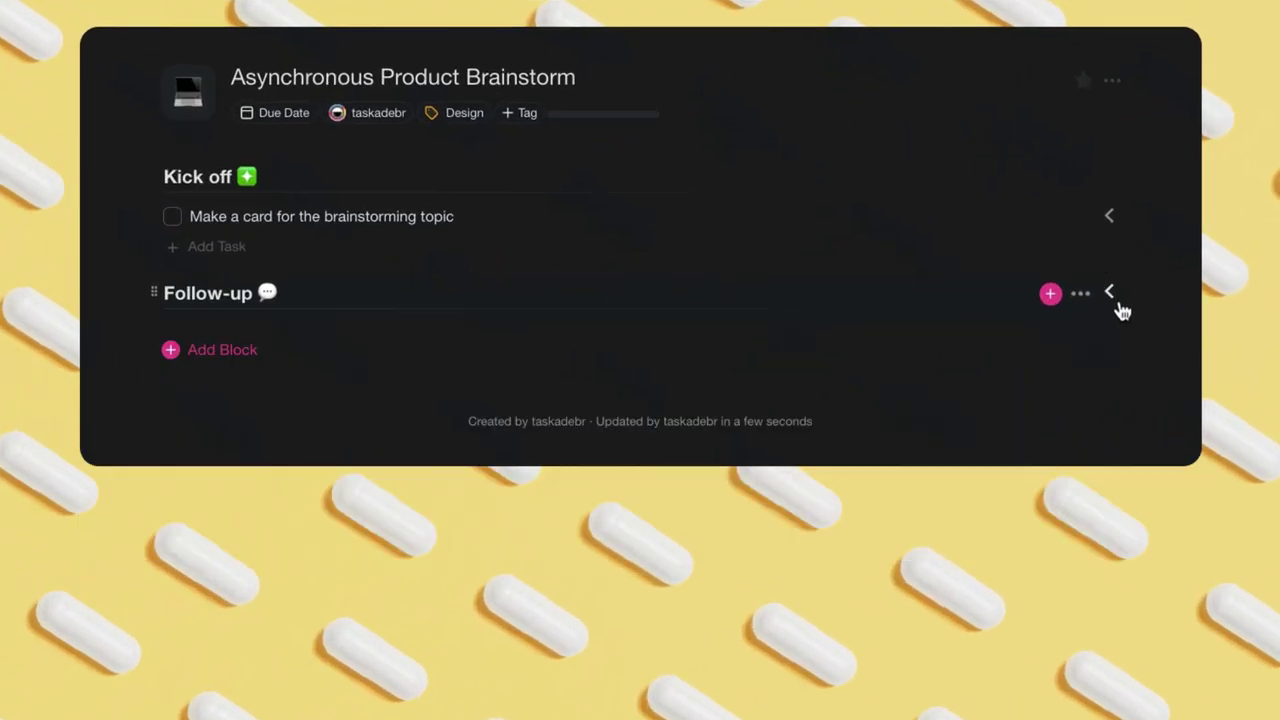
pyautogui.click(1110, 216)
pyautogui.click(1110, 216)
pyautogui.click(1110, 178)
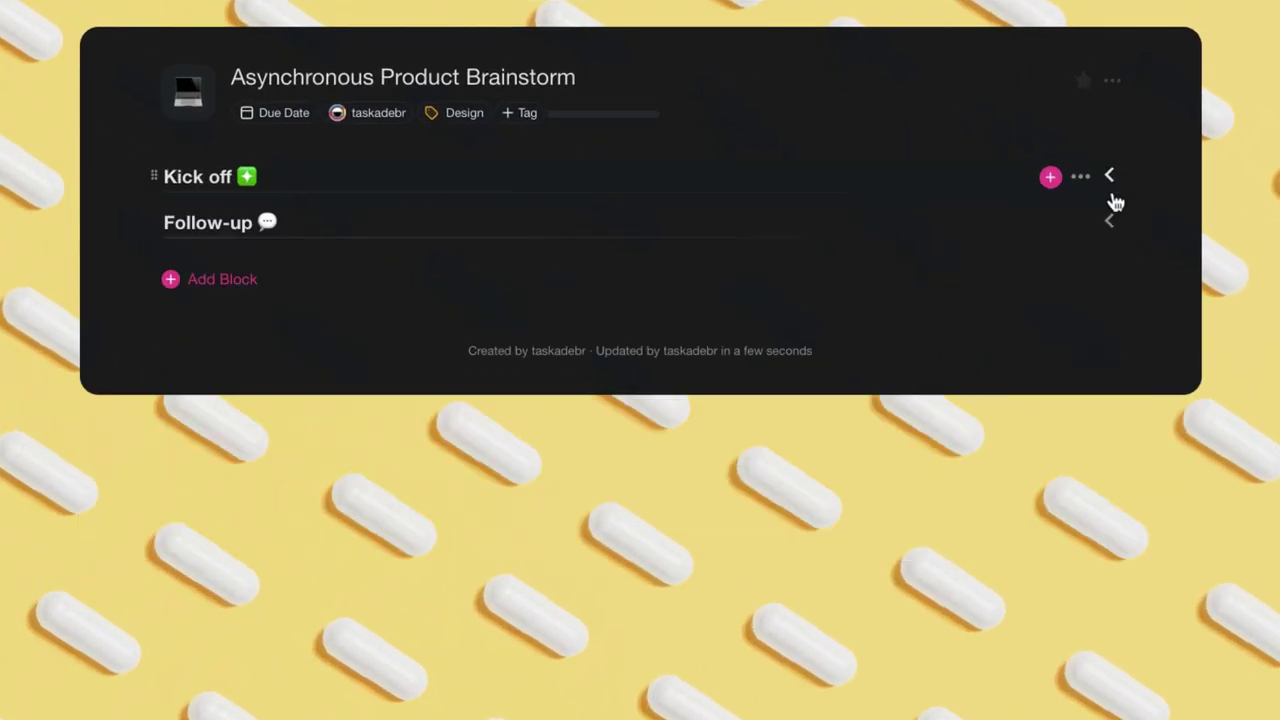
pyautogui.click(1110, 178)
pyautogui.click(1110, 216)
pyautogui.click(1112, 360)
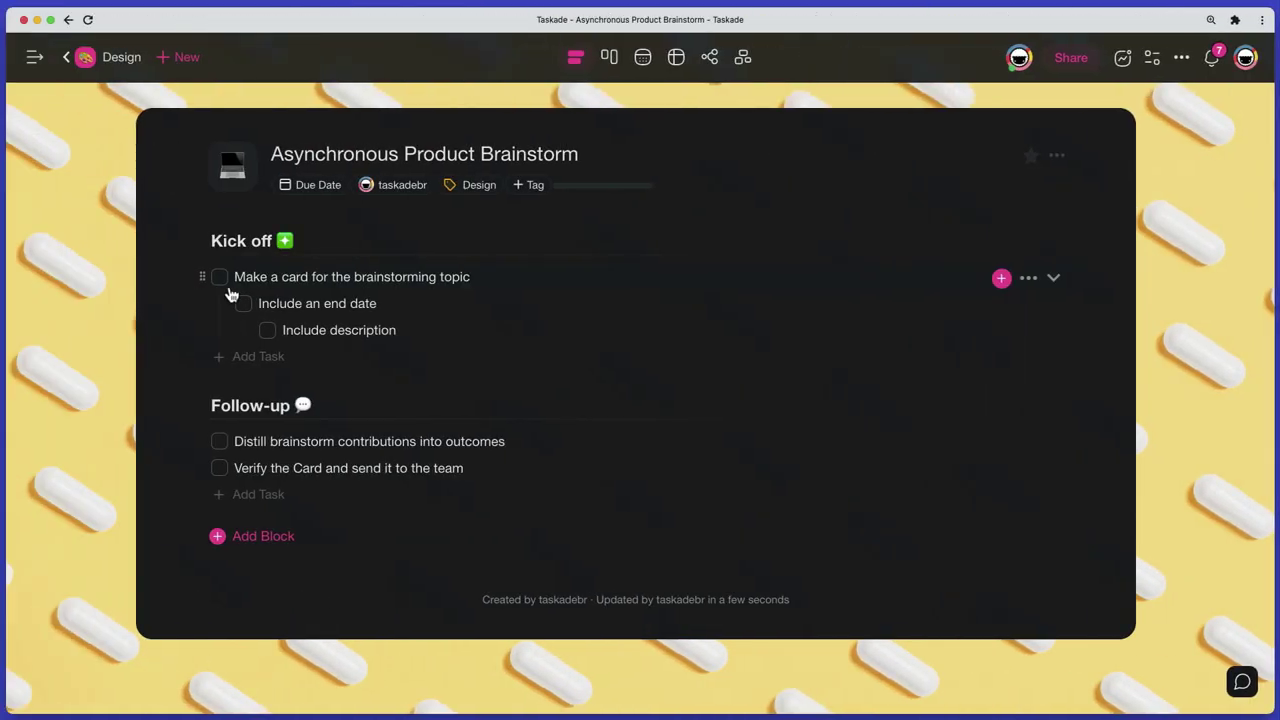
# Step: Check off Make a card, Include an end date, Include description, Distill brainstorm contributions and Verify the Card
pyautogui.click(172, 216)
pyautogui.click(199, 246)
pyautogui.click(122, 290)
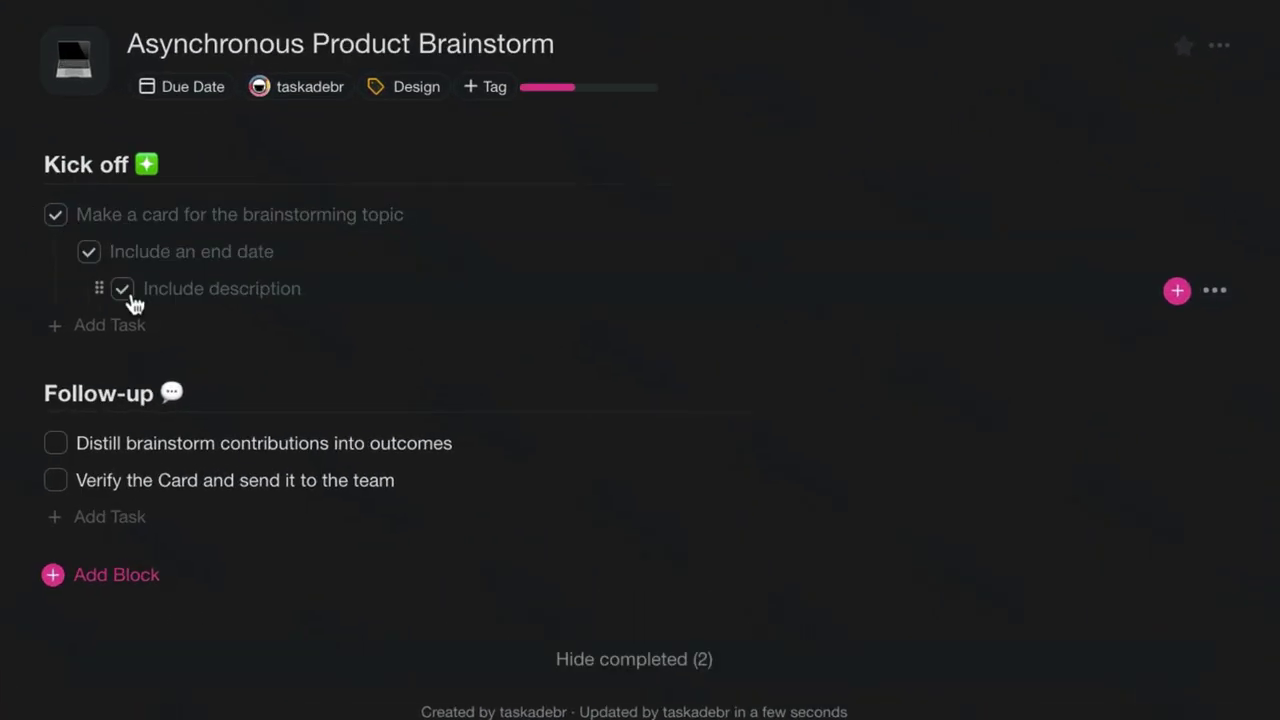
pyautogui.click(56, 443)
pyautogui.click(56, 481)
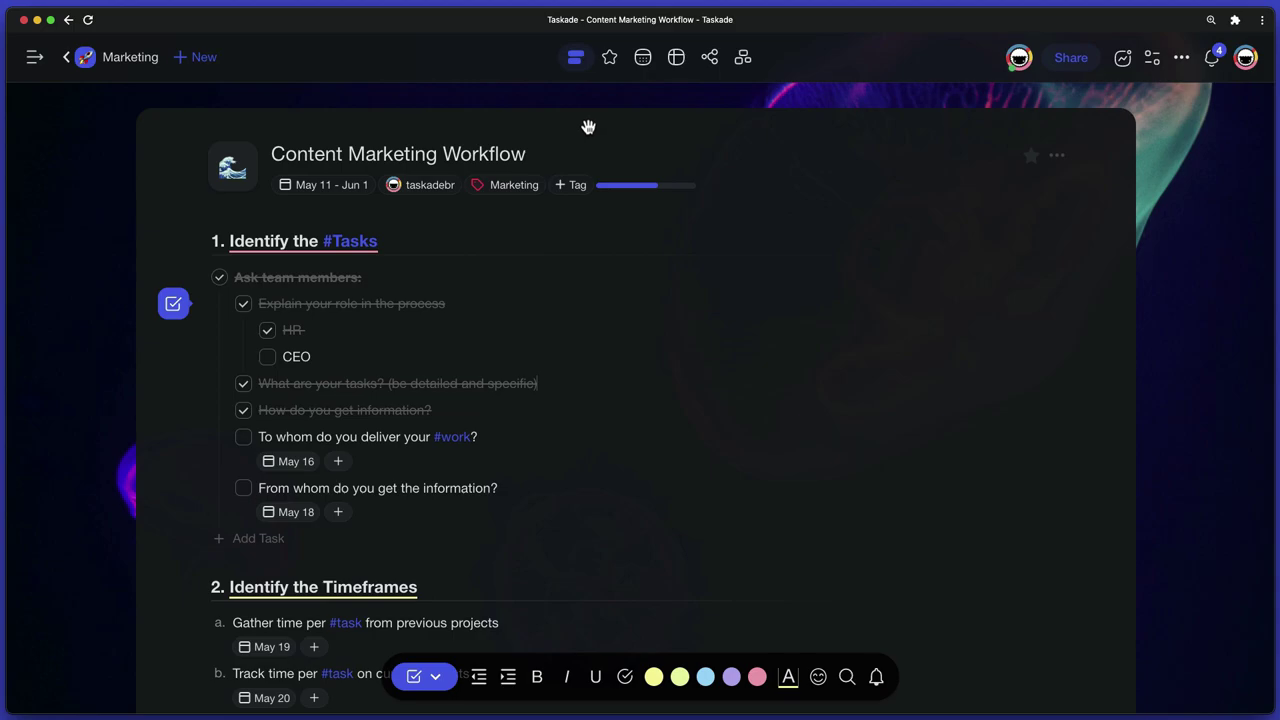
# Step: Cycle through Board, Calendar, Action, Mindmap and Org Chart views, ending on Board view
pyautogui.click(612, 62)
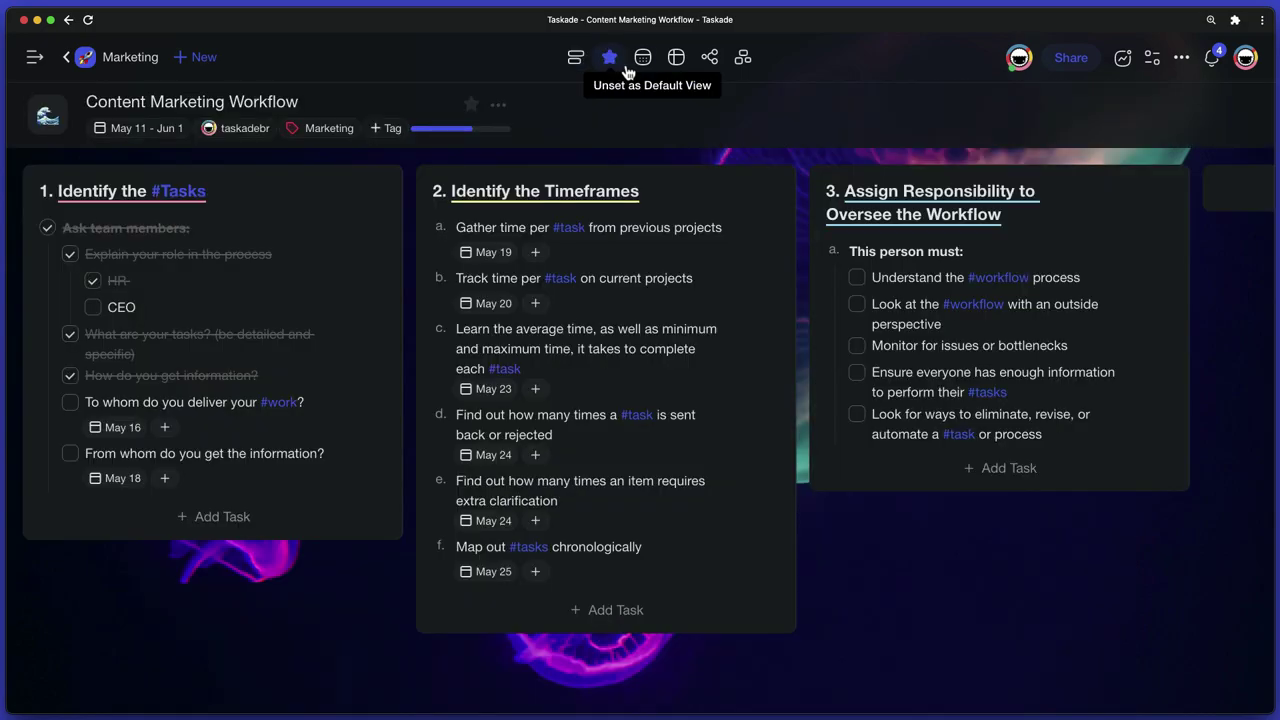
pyautogui.click(650, 72)
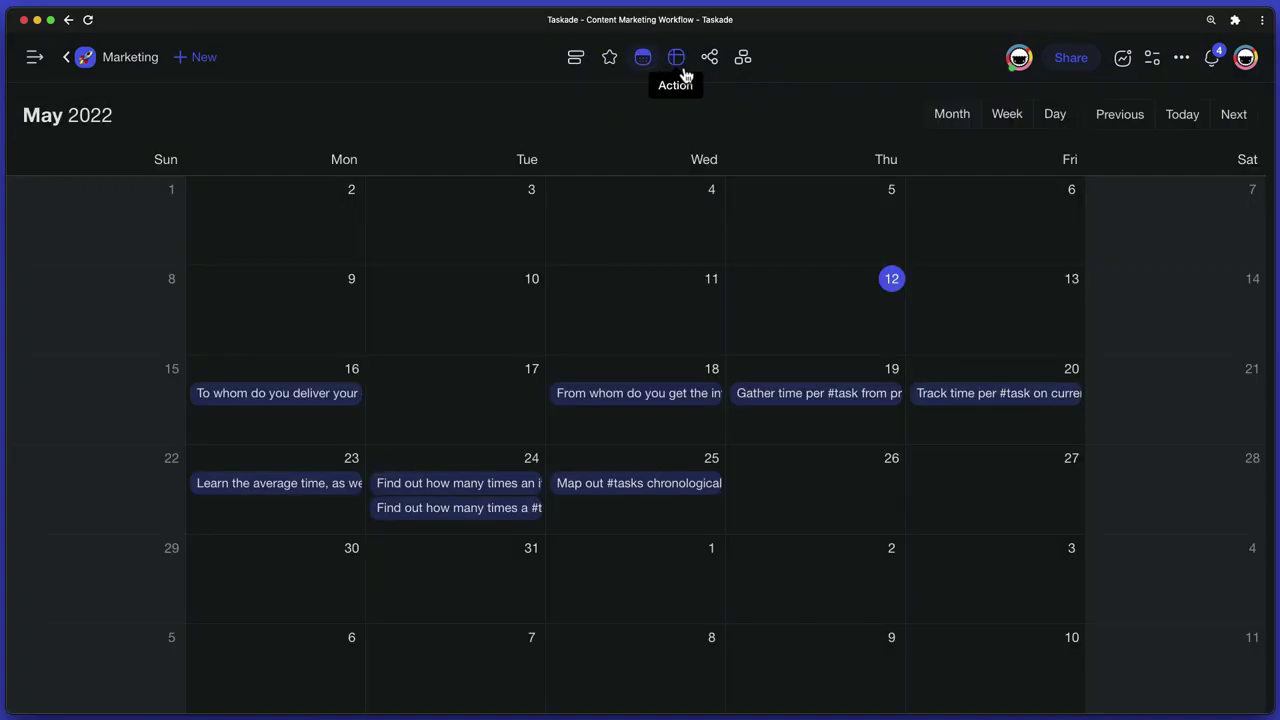
pyautogui.click(684, 72)
pyautogui.click(711, 60)
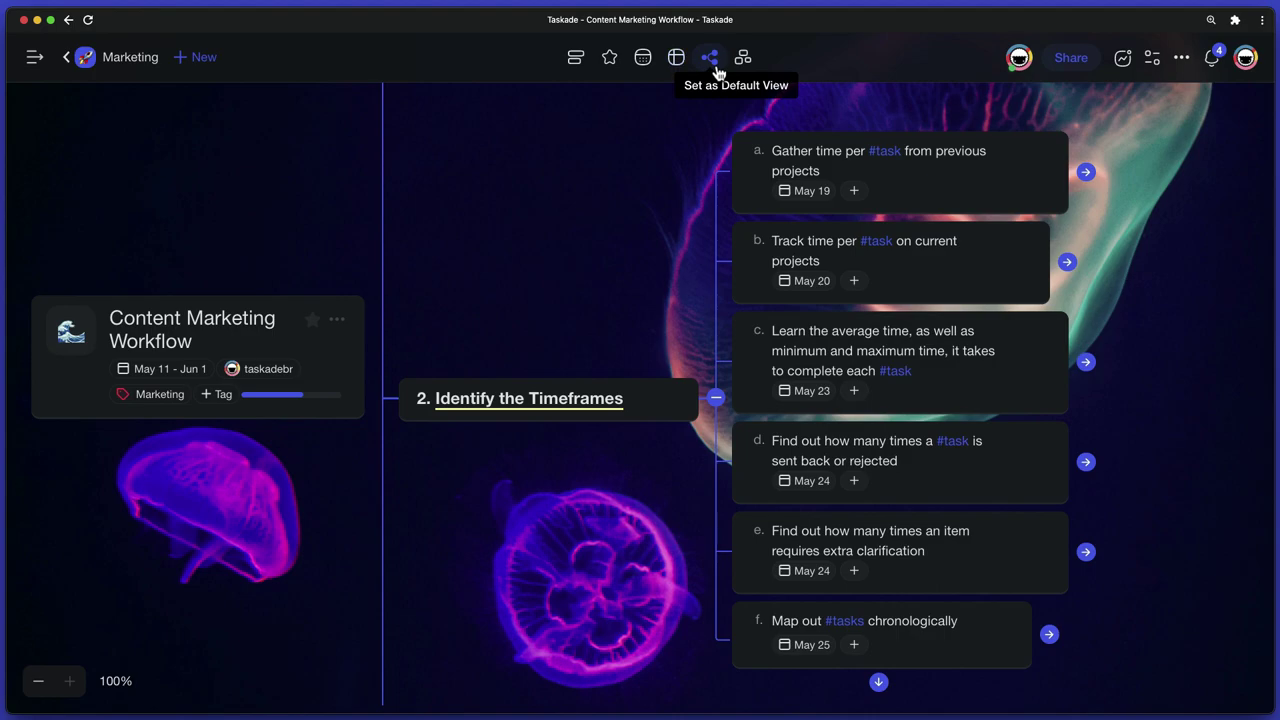
pyautogui.click(745, 62)
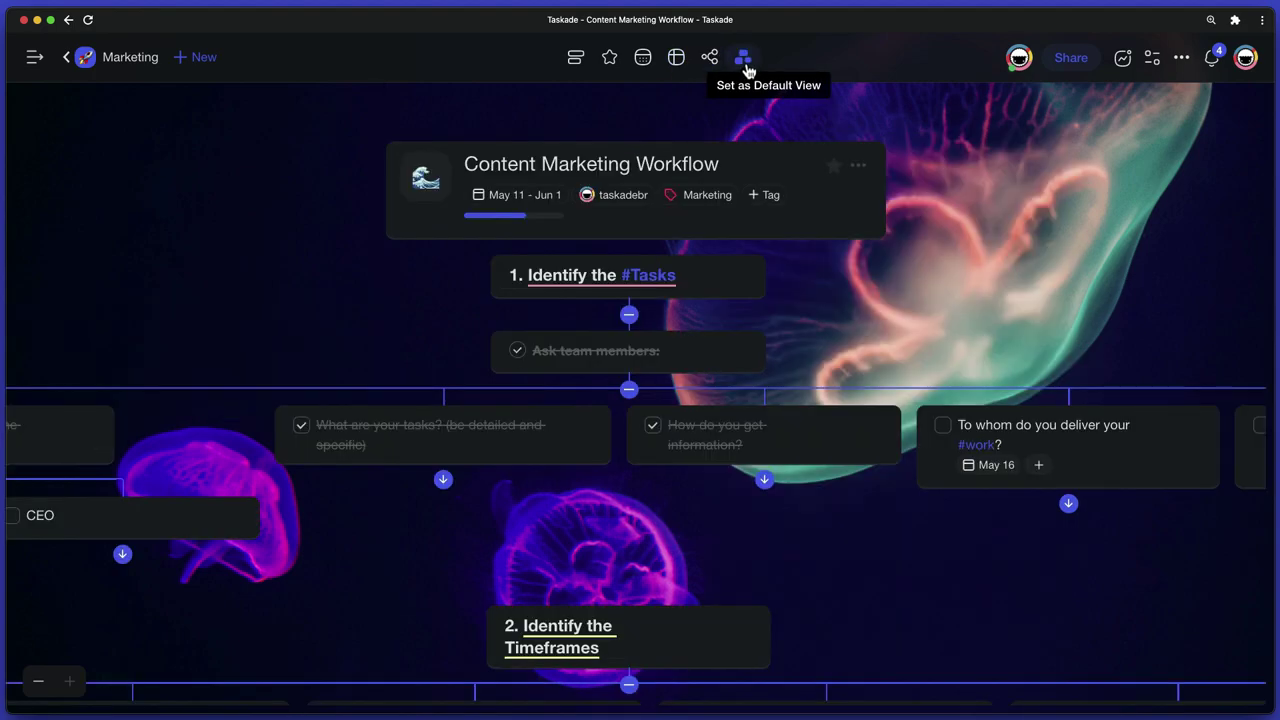
pyautogui.click(609, 57)
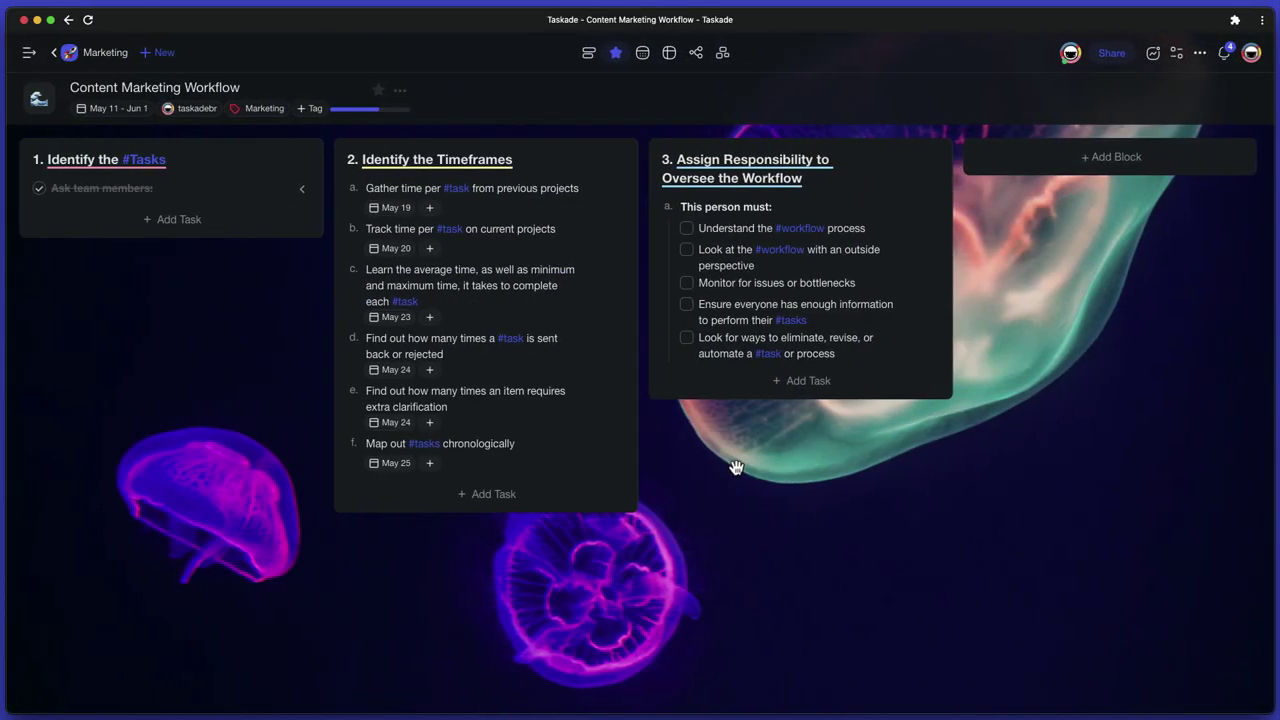
# Step: Preview pink, peach and green project background colours in the Appearance settings
pyautogui.click(1183, 58)
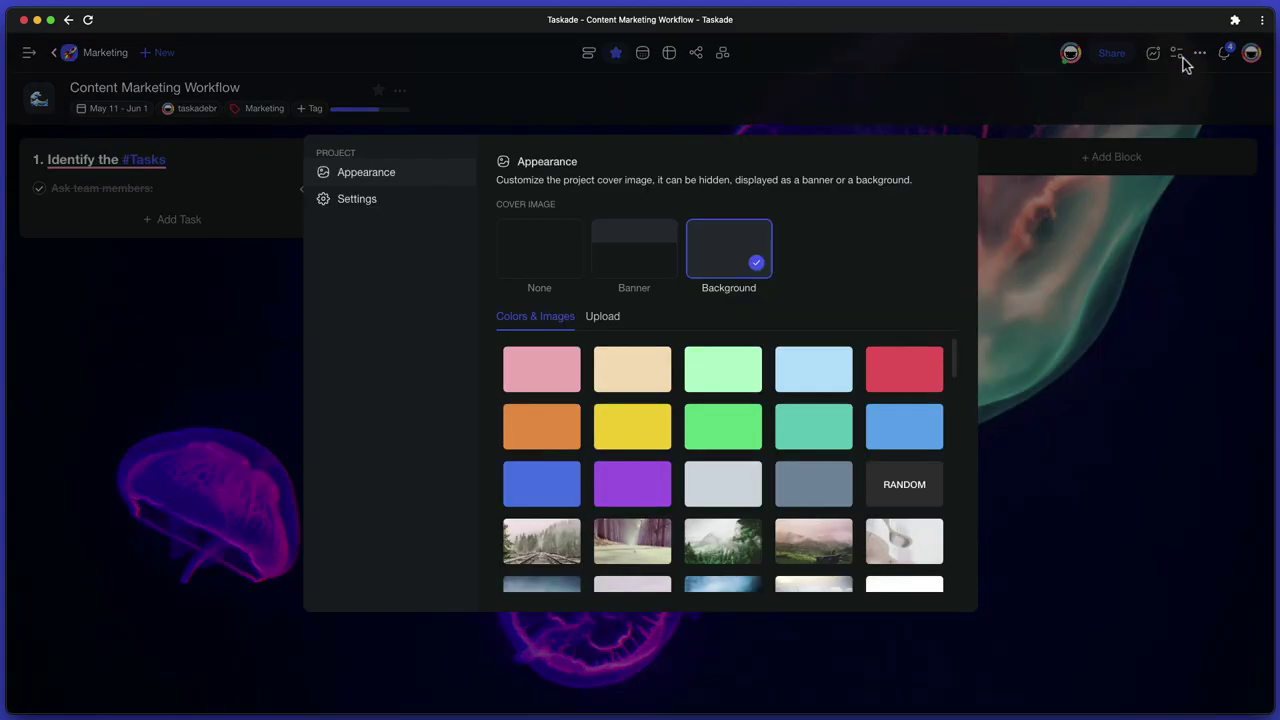
pyautogui.click(557, 380)
pyautogui.click(636, 382)
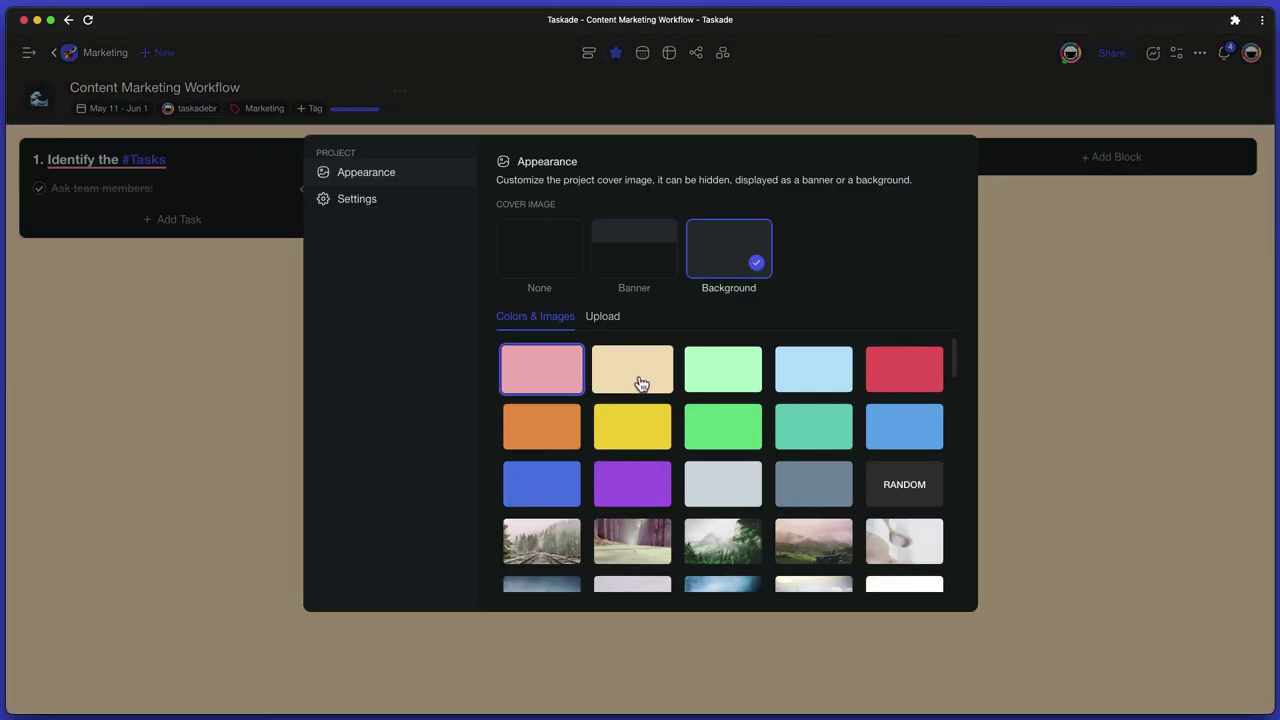
pyautogui.click(716, 388)
pyautogui.scroll(-3, 720, 400)
# Step: Try winter, harbour and fern photos, apply the scale-tile pattern, then open the project chat
pyautogui.click(733, 446)
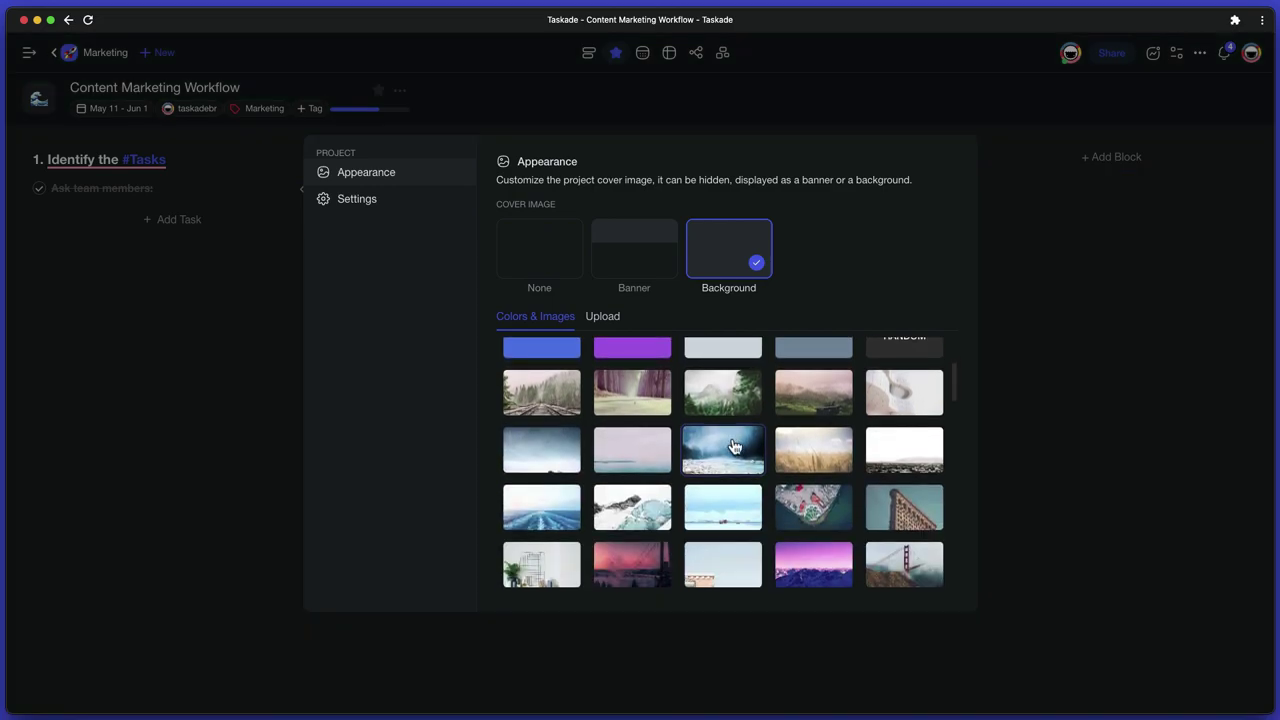
pyautogui.click(803, 521)
pyautogui.scroll(-2, 800, 517)
pyautogui.scroll(-2, 766, 514)
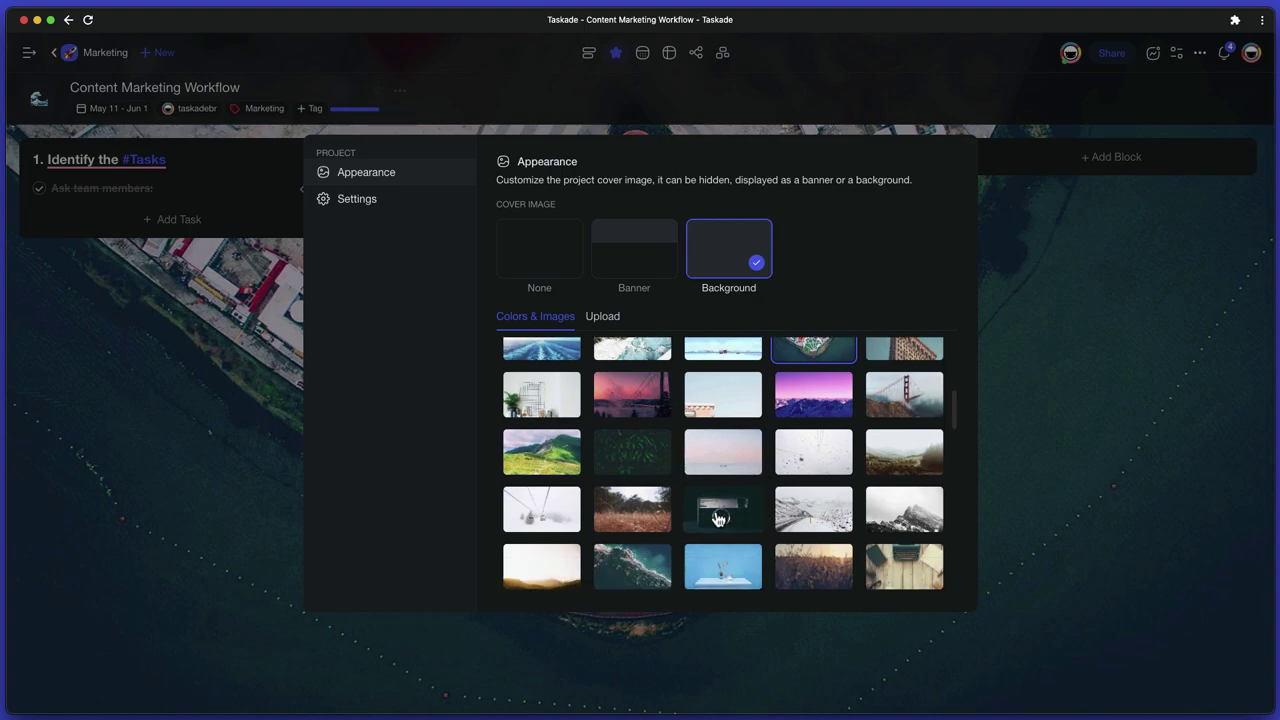
pyautogui.click(609, 464)
pyautogui.scroll(-3, 620, 458)
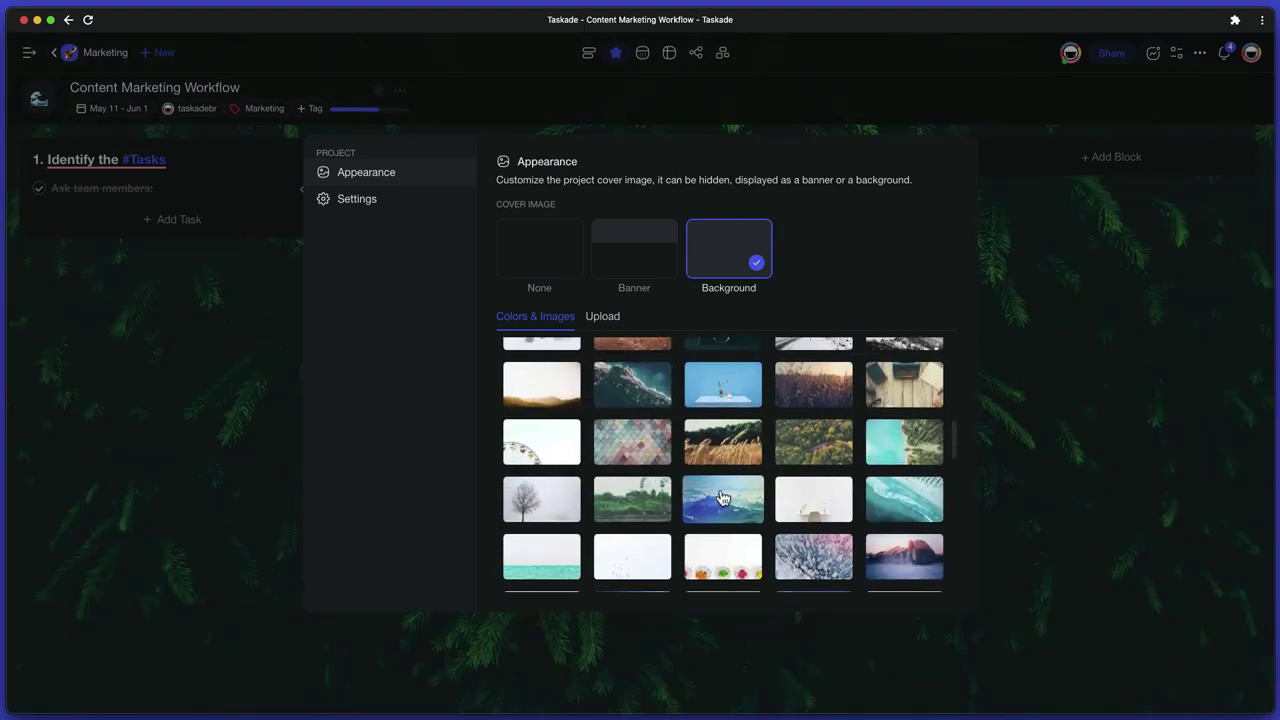
pyautogui.click(632, 441)
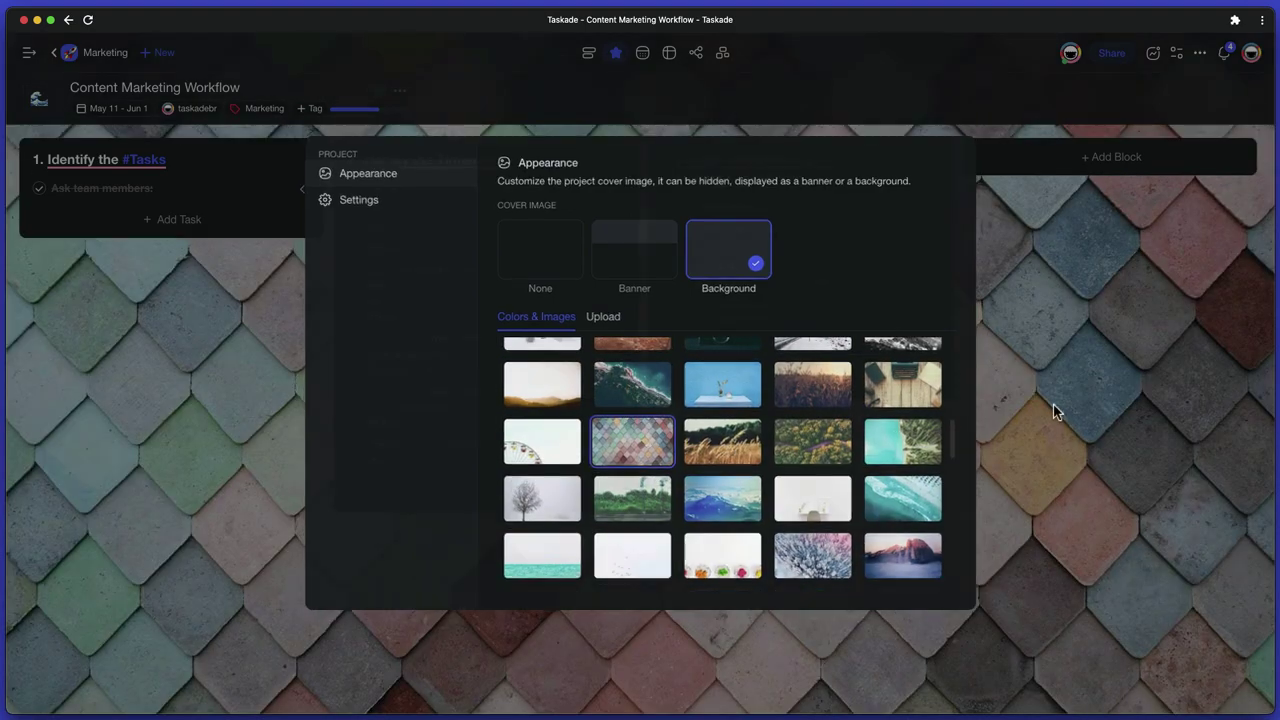
pyautogui.click(1055, 411)
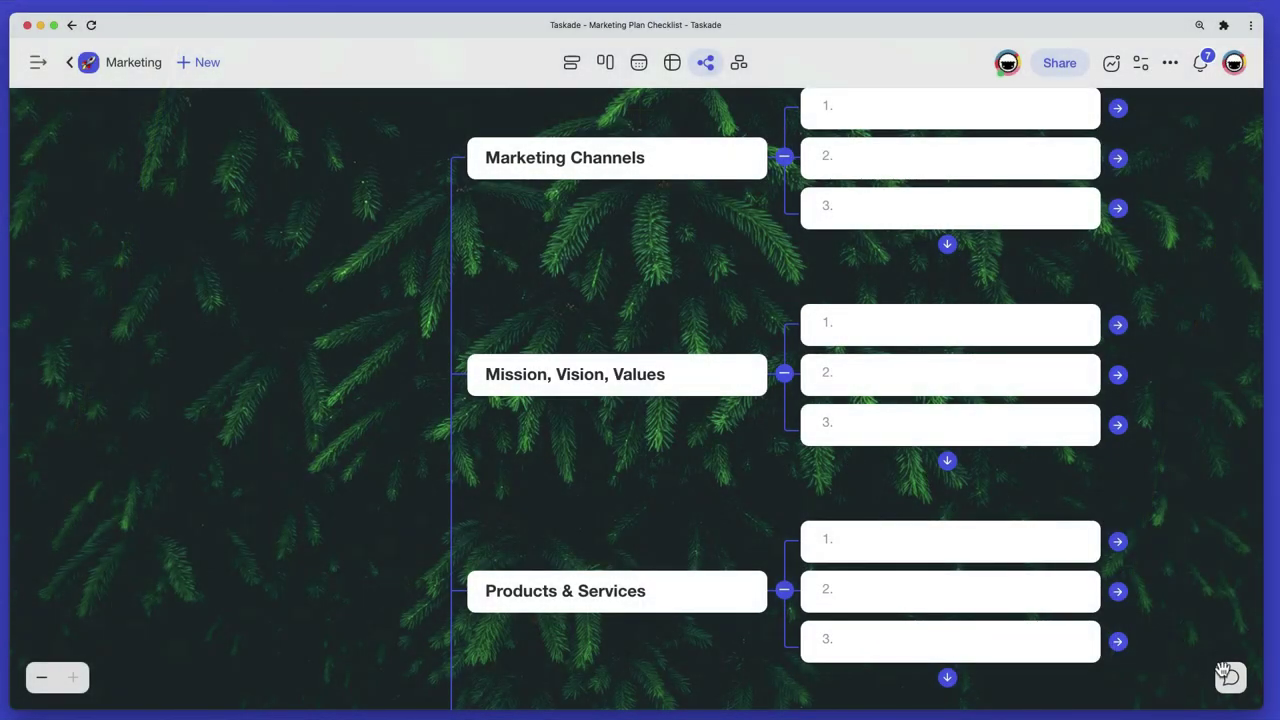
pyautogui.click(1229, 677)
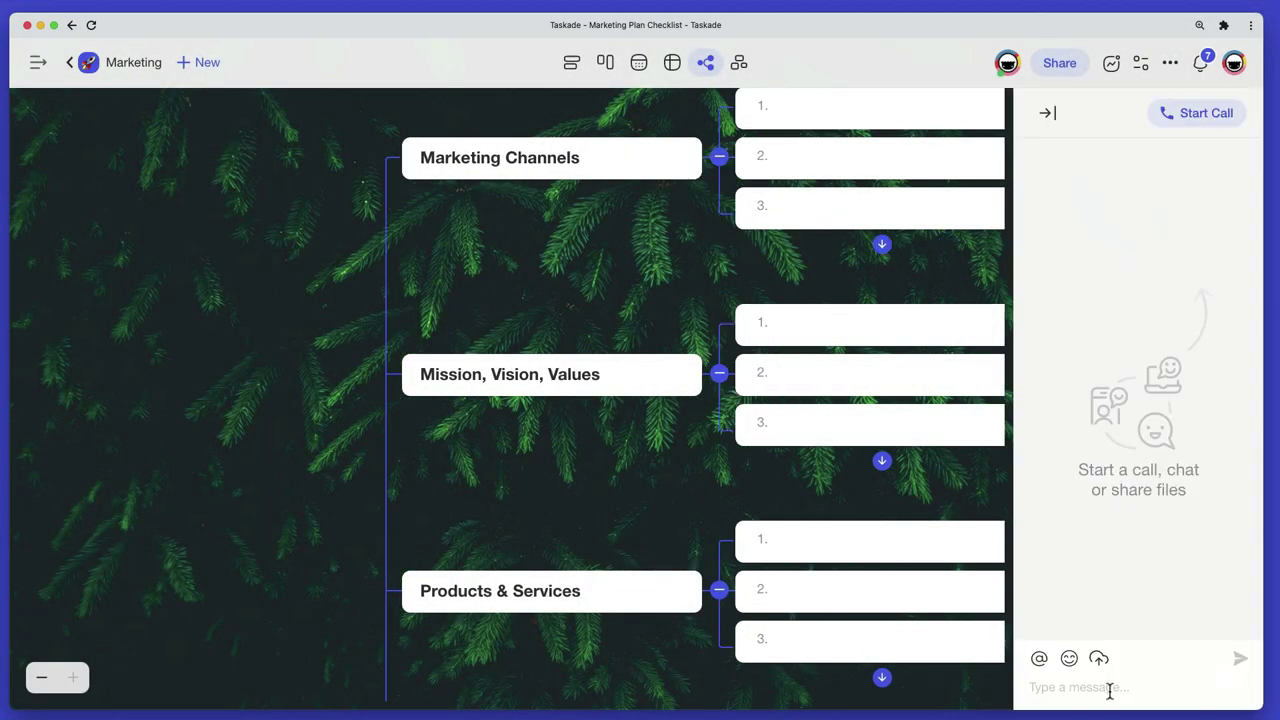
# Step: Send 'Hi :)' in the chat and start a video call with the camera turned off
pyautogui.press('Return')
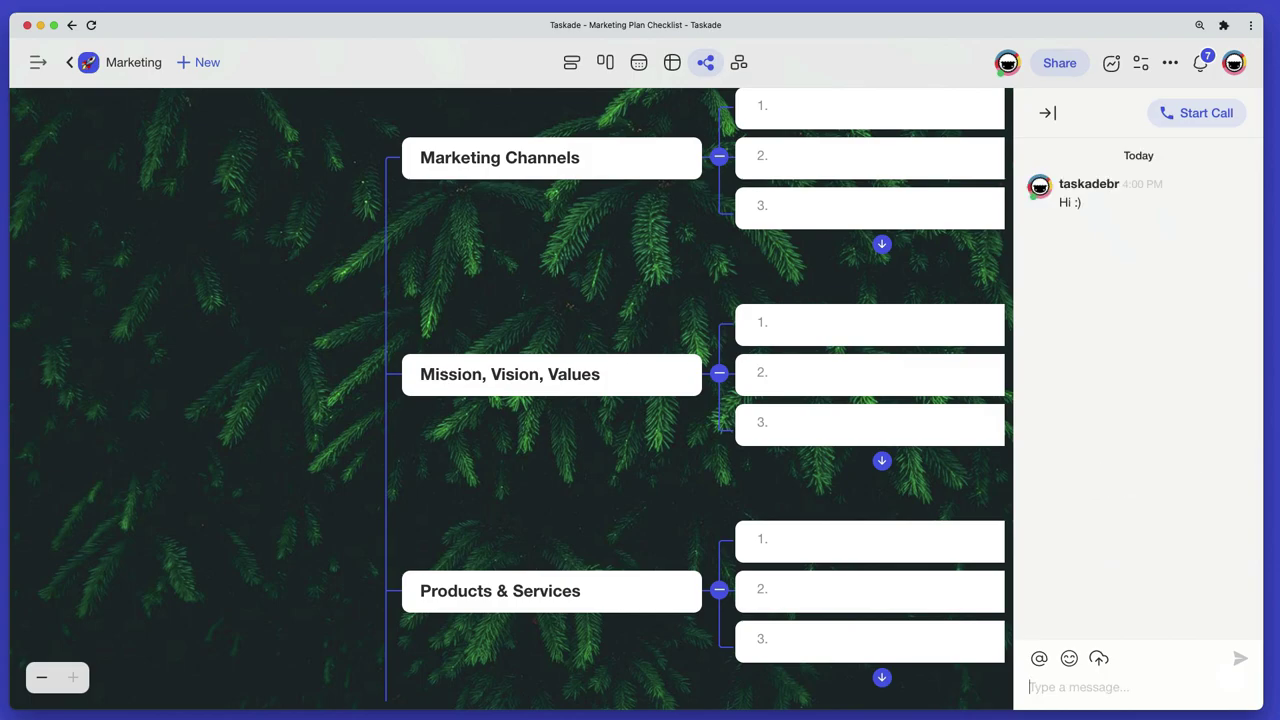
pyautogui.click(1187, 125)
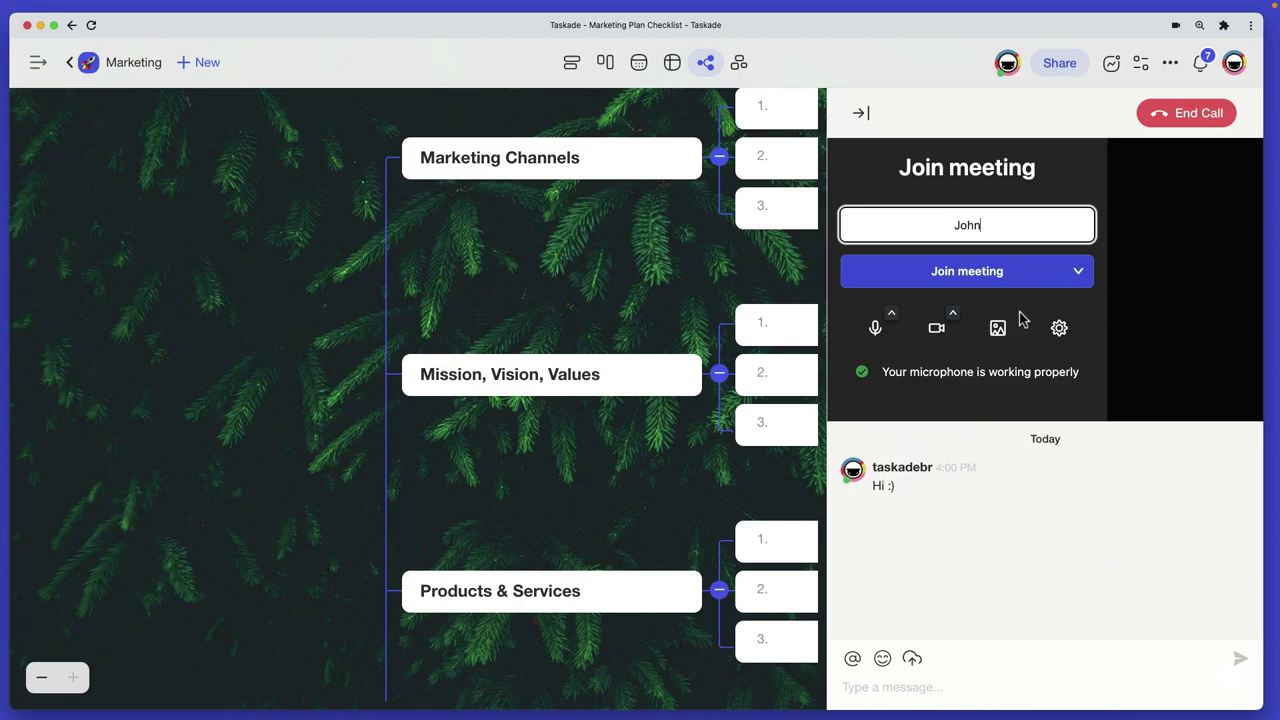
pyautogui.click(940, 331)
pyautogui.click(997, 332)
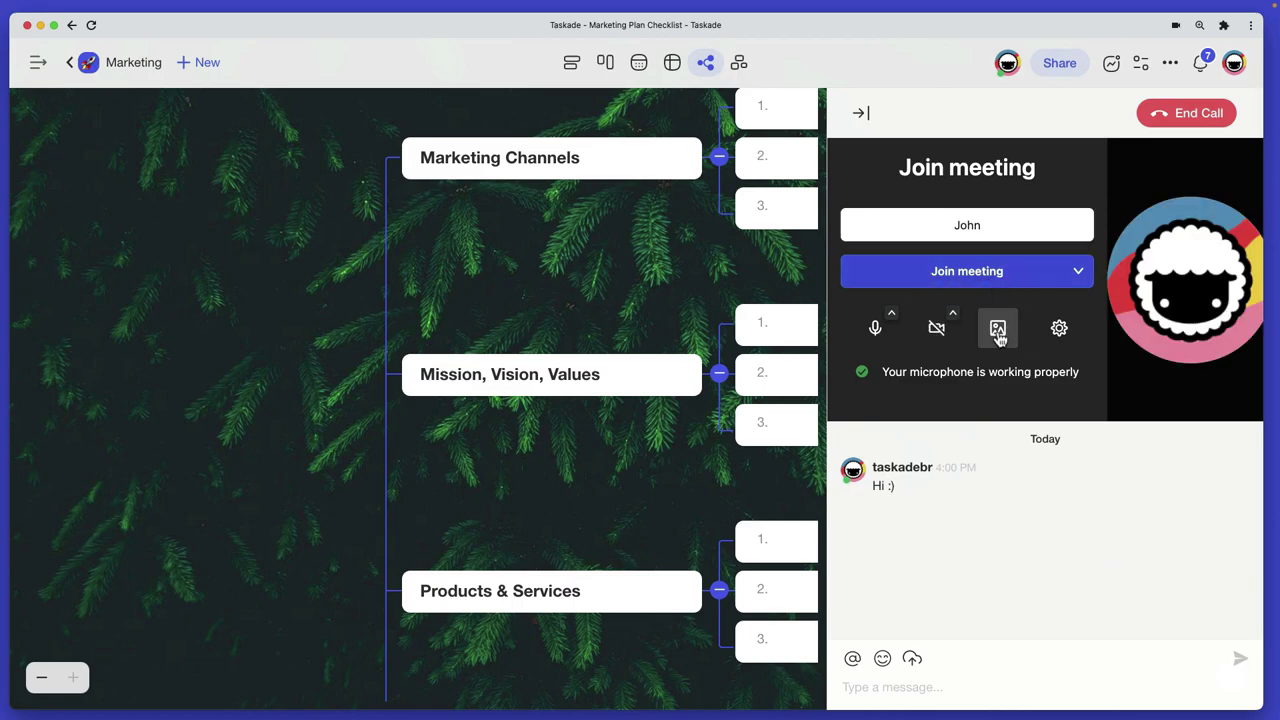
# Step: Apply the floor lamp virtual background and join the meeting
pyautogui.scroll(-1, 1000, 300)
pyautogui.click(979, 280)
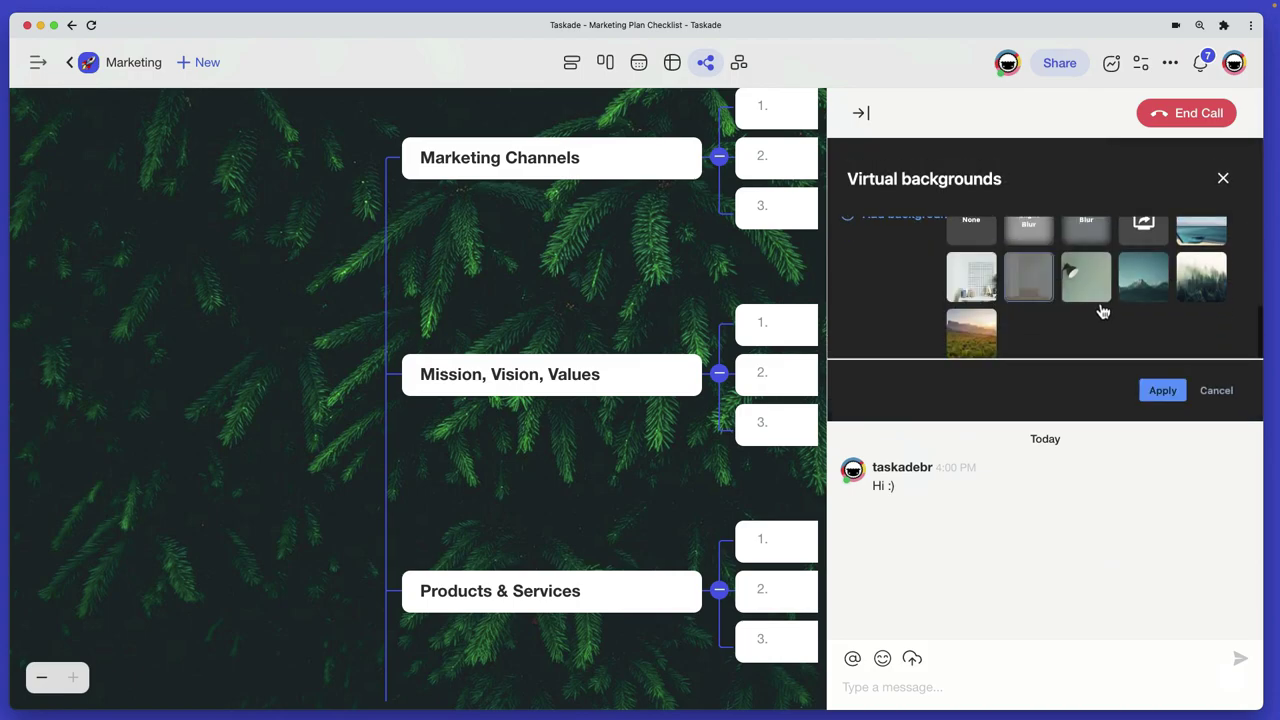
pyautogui.click(1162, 390)
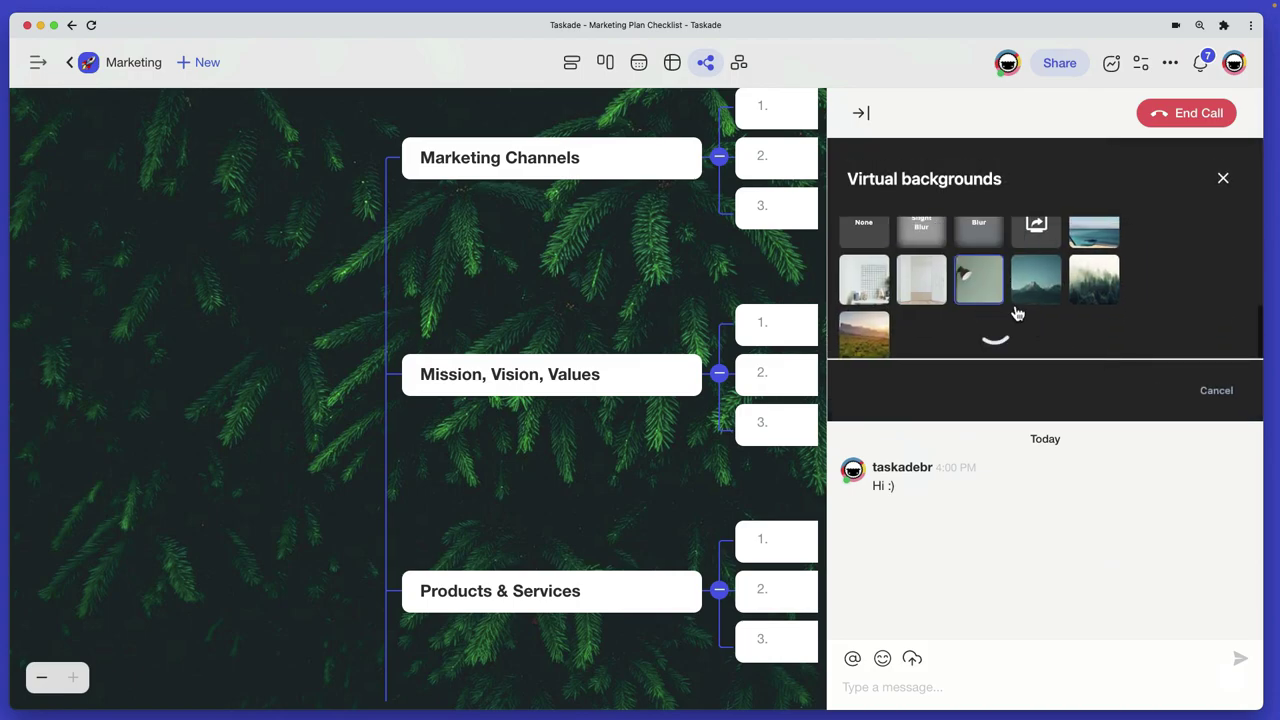
pyautogui.click(1151, 395)
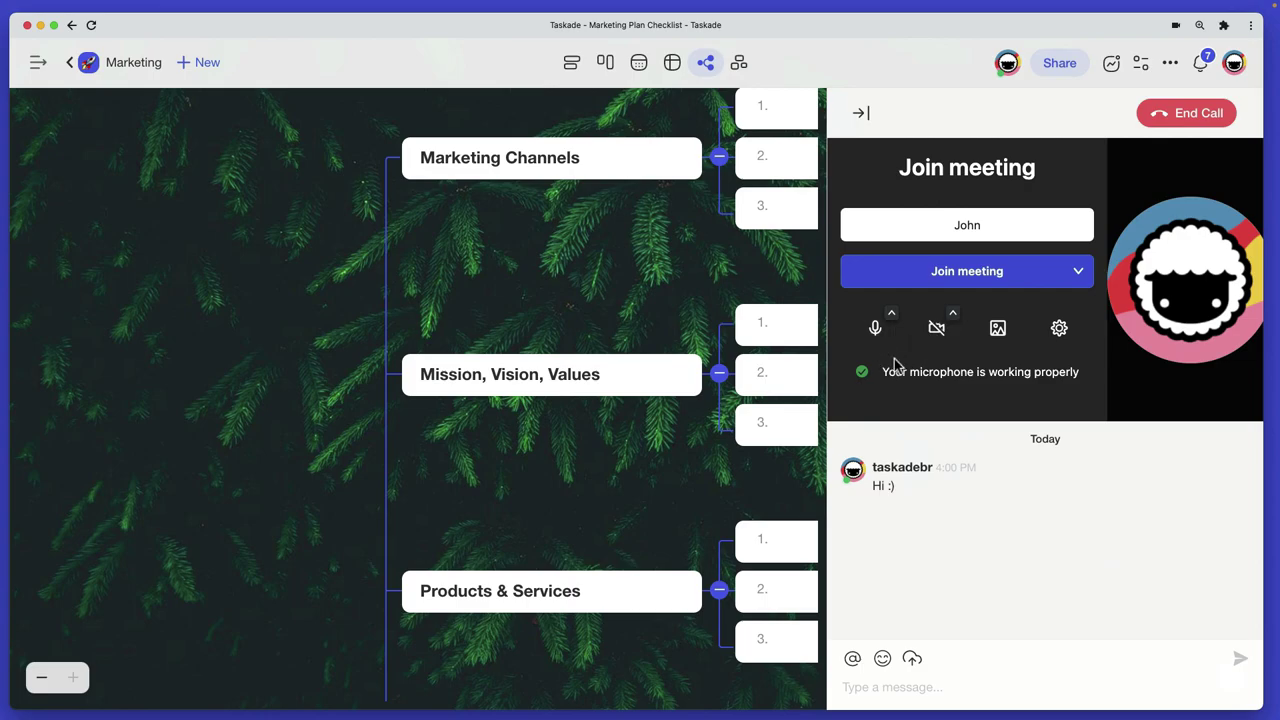
pyautogui.press('Return')
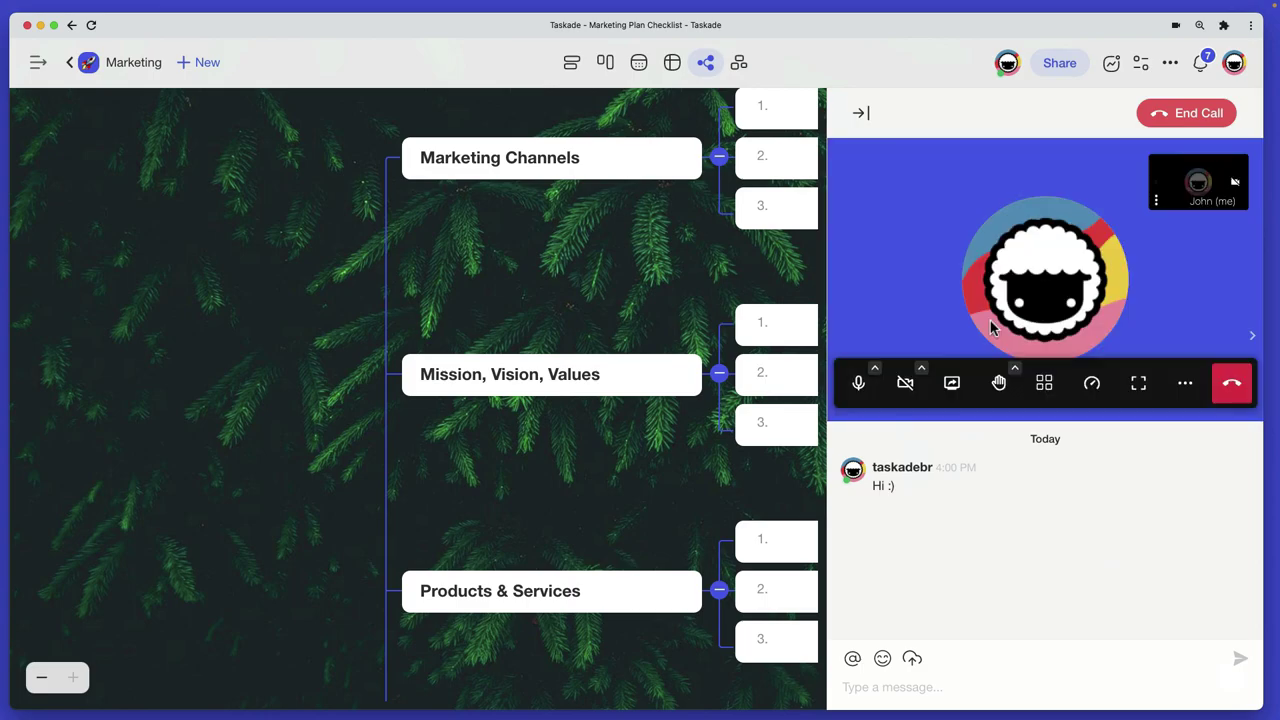
# Step: Dismiss the moderator notice, dock the call beside the mind map, and cancel screen sharing
pyautogui.click(1152, 305)
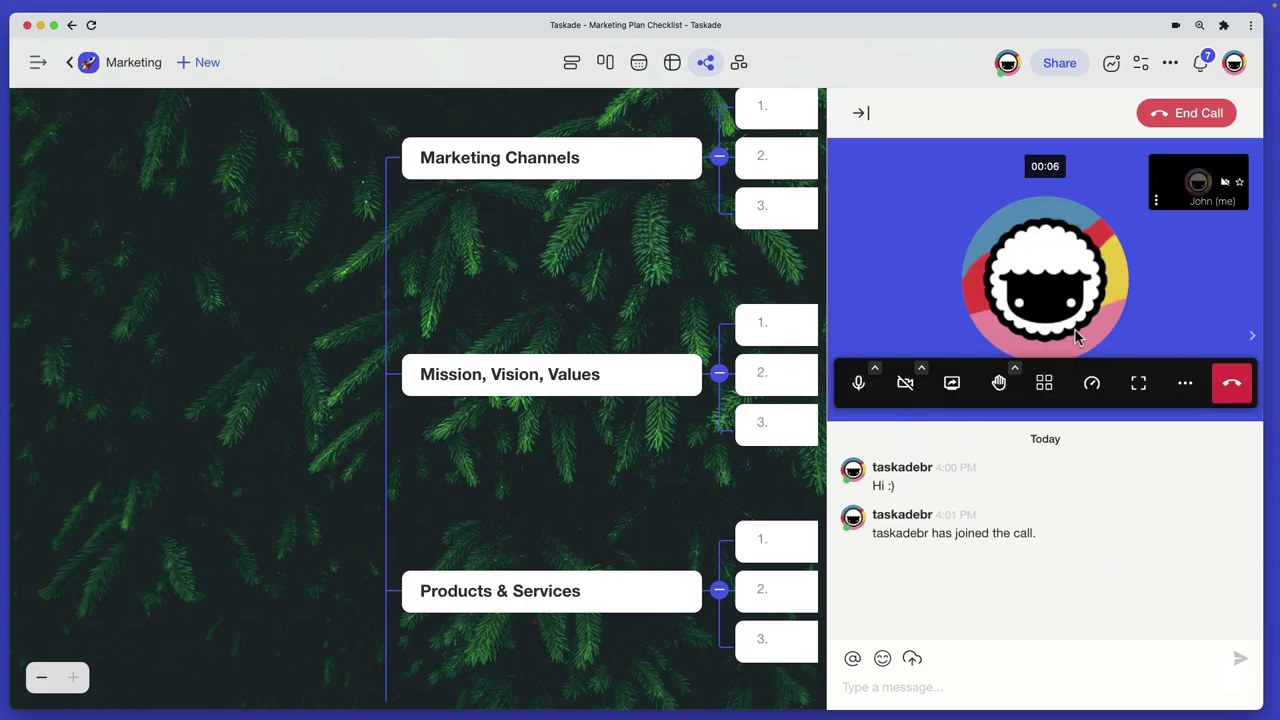
pyautogui.click(1138, 383)
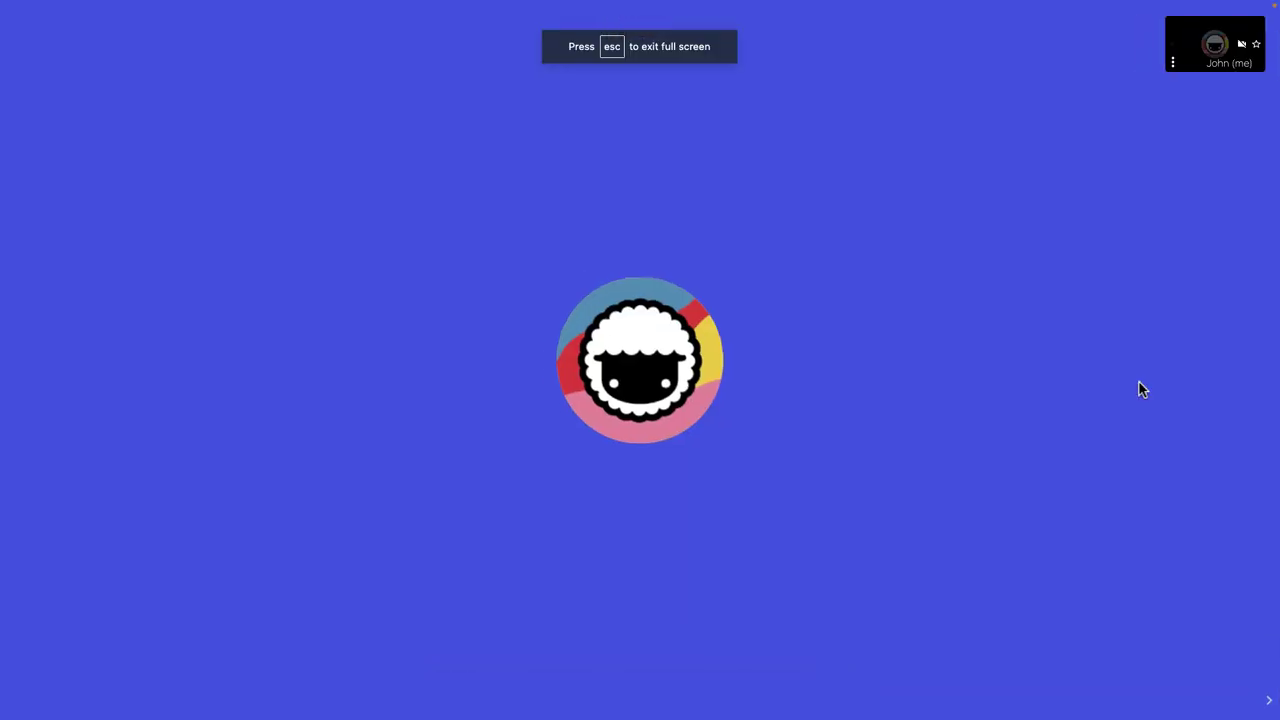
pyautogui.moveTo(746, 646)
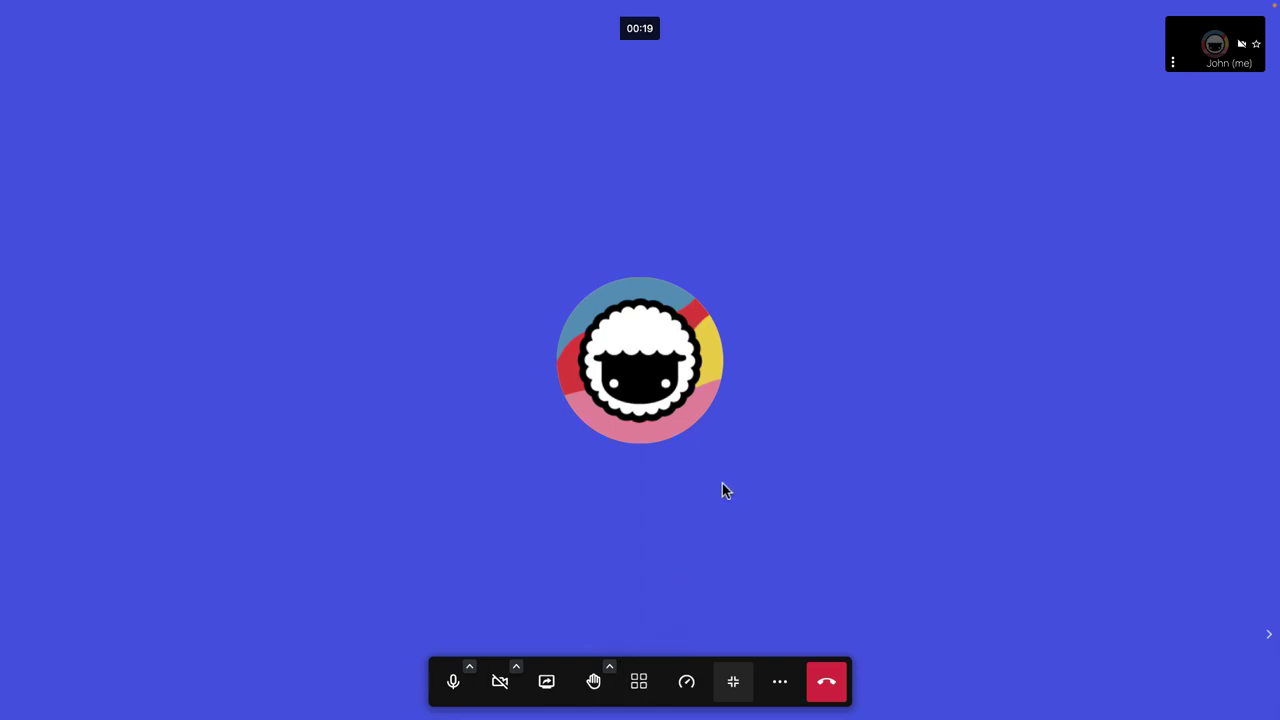
pyautogui.click(733, 681)
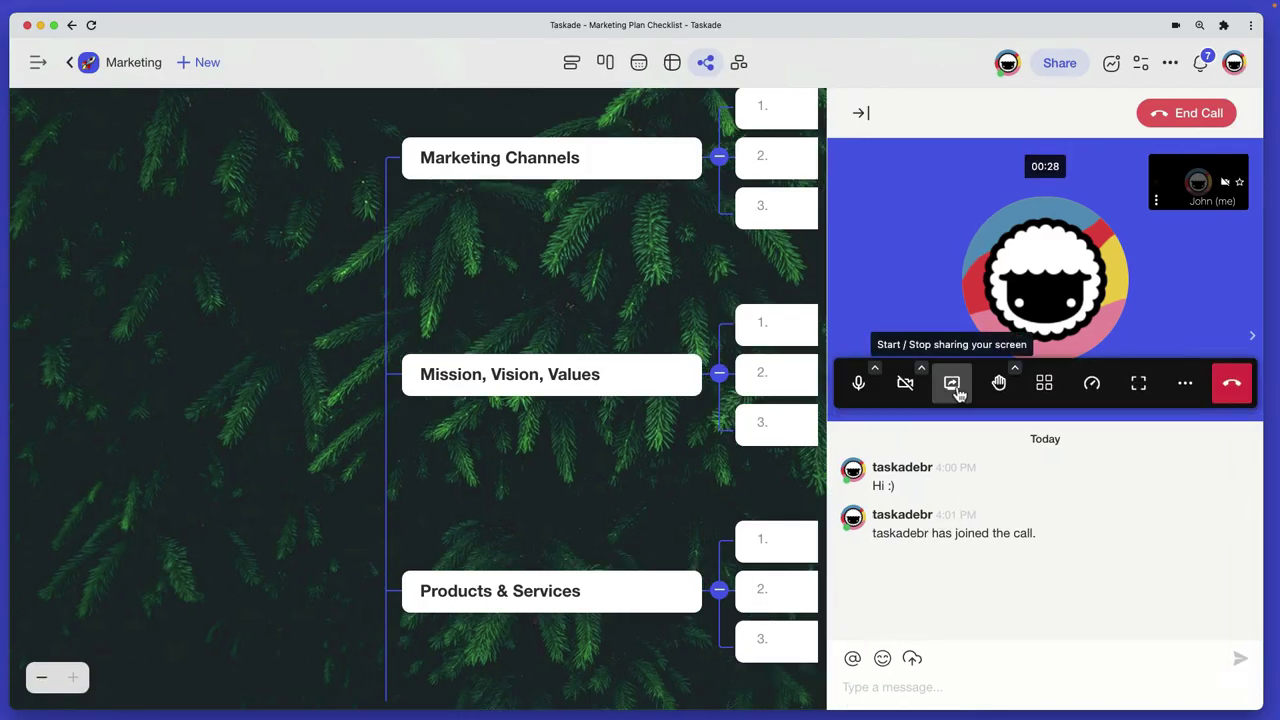
pyautogui.click(952, 385)
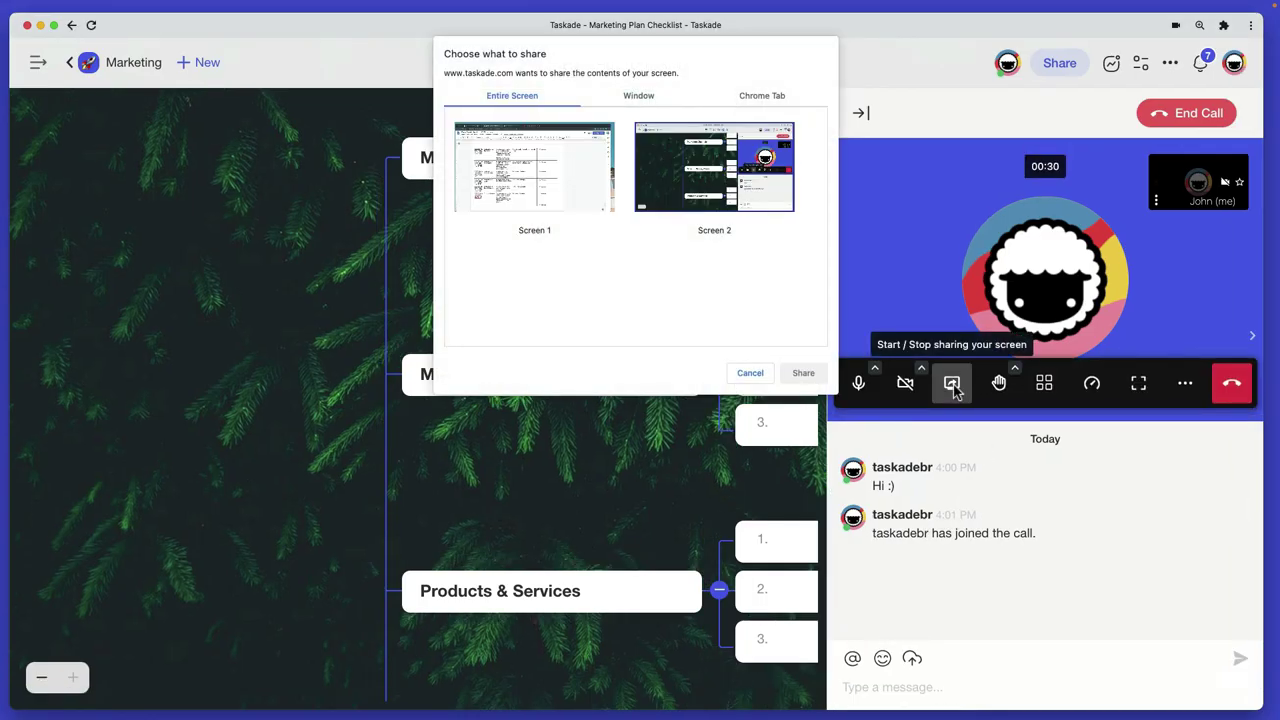
pyautogui.click(750, 372)
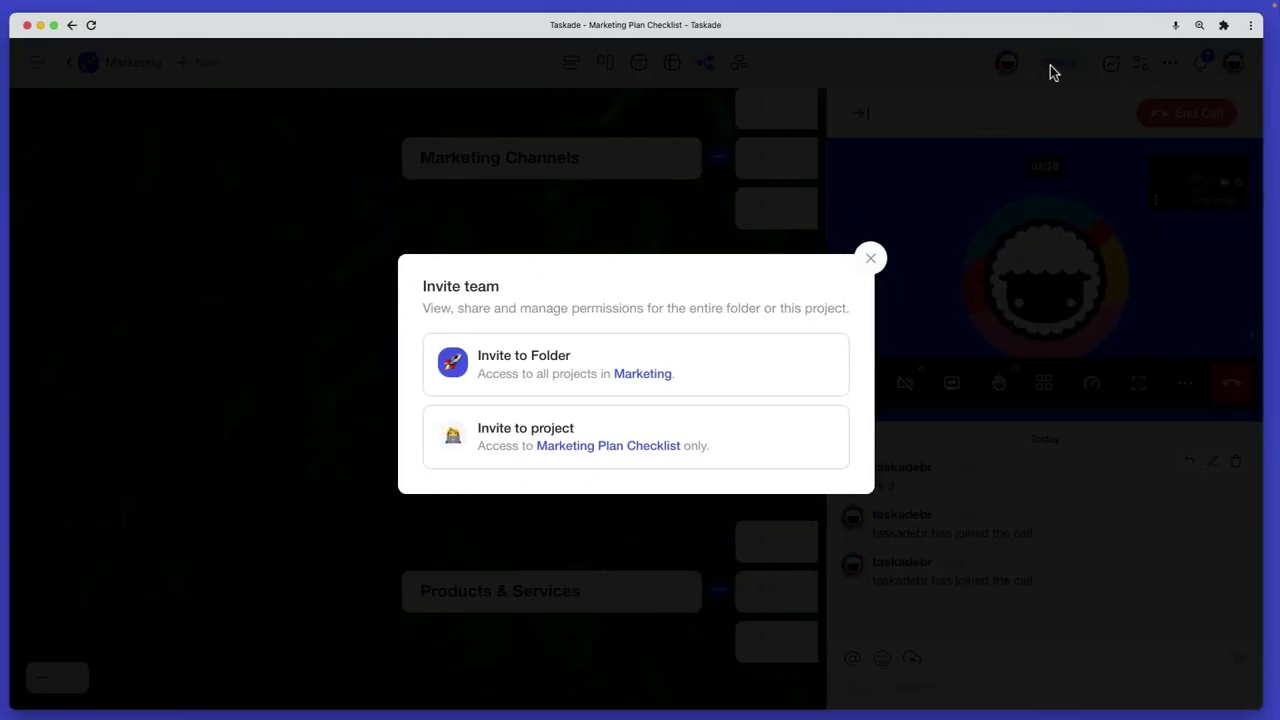
# Step: Set the Marketing Plan Checklist invite link role to Viewer and copy the link
pyautogui.click(608, 450)
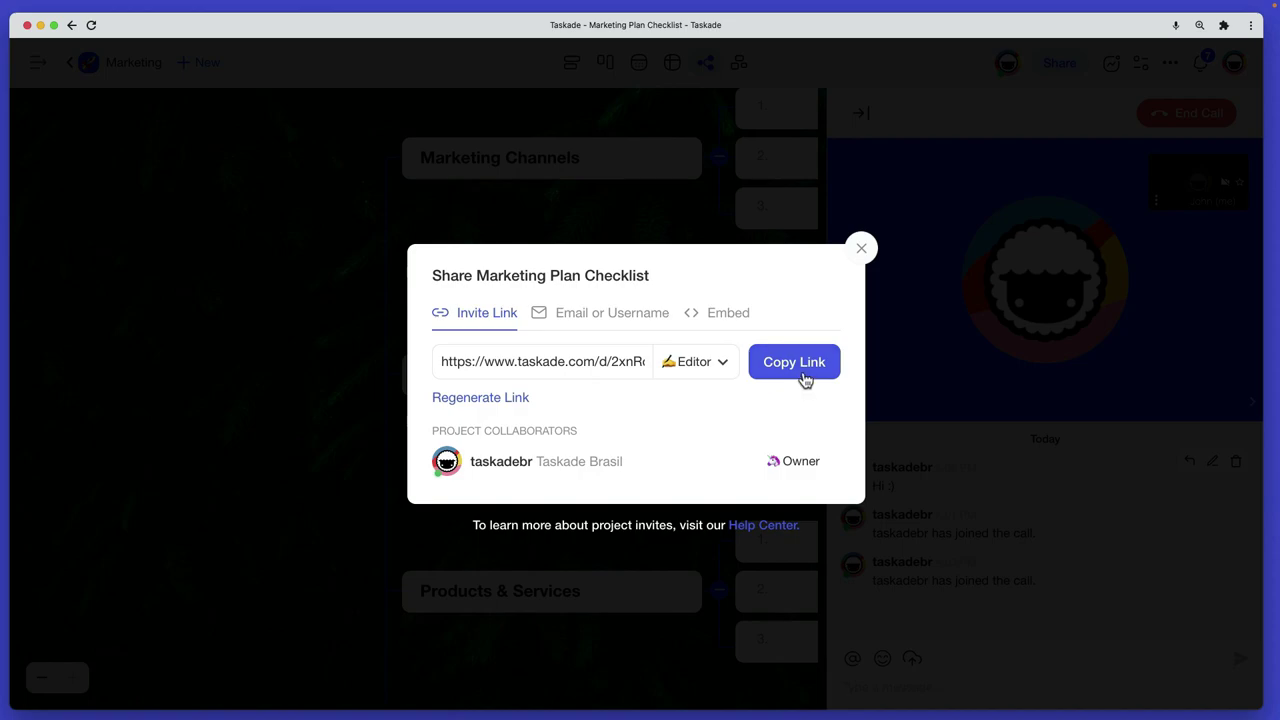
pyautogui.click(633, 314)
pyautogui.click(715, 340)
pyautogui.click(497, 308)
pyautogui.click(715, 366)
pyautogui.click(677, 566)
pyautogui.click(808, 377)
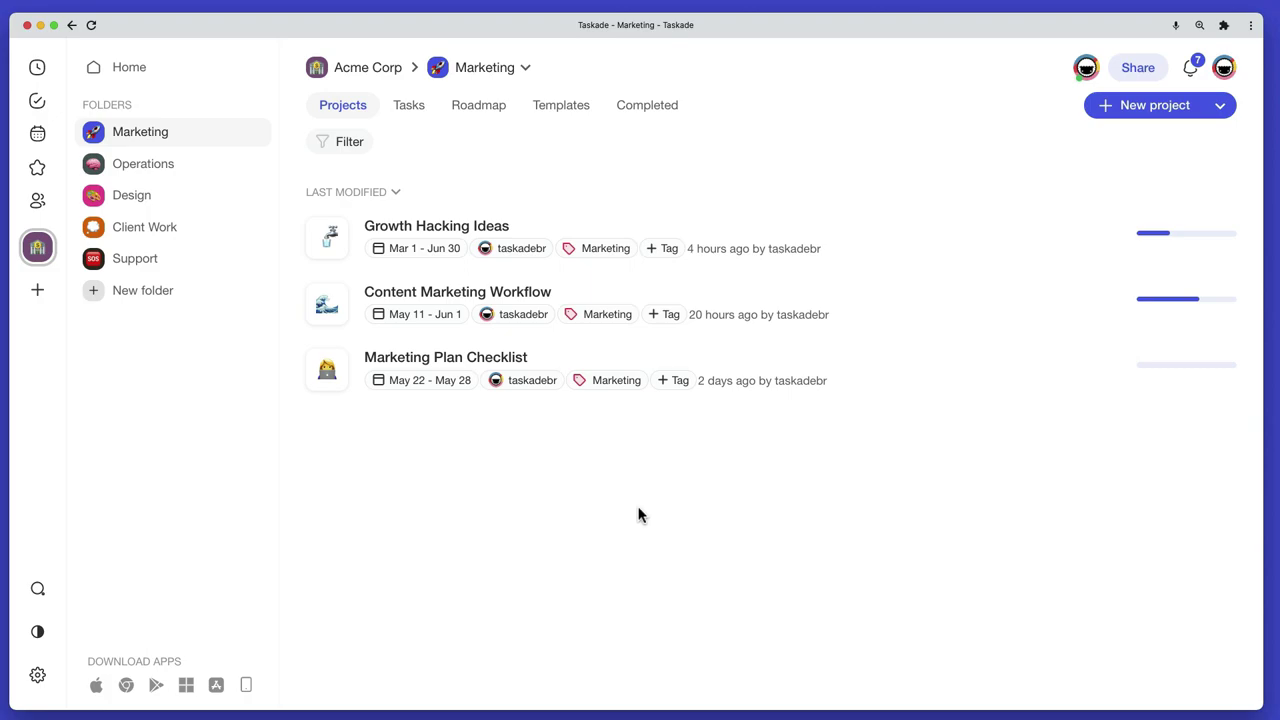
# Step: Invite a teammate by username to the Marketing folder with Viewer access
pyautogui.click(525, 69)
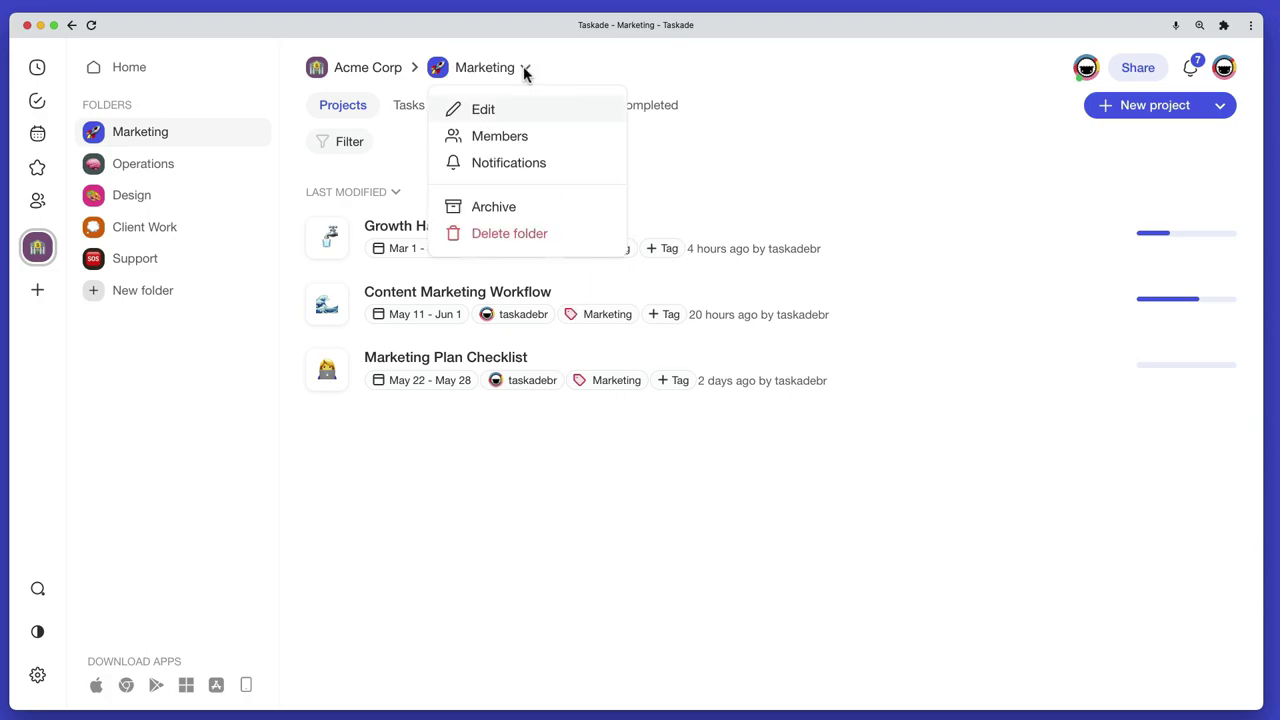
pyautogui.click(512, 147)
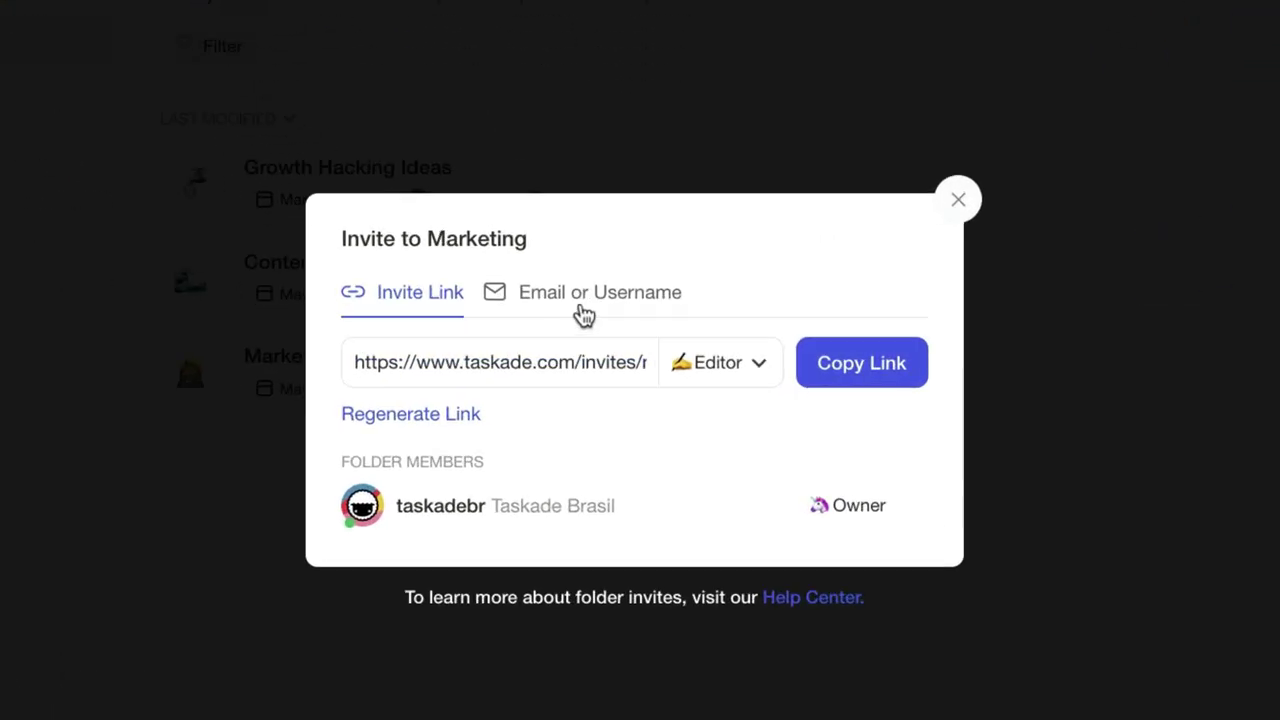
pyautogui.click(577, 314)
pyautogui.click(476, 383)
pyautogui.write('john')
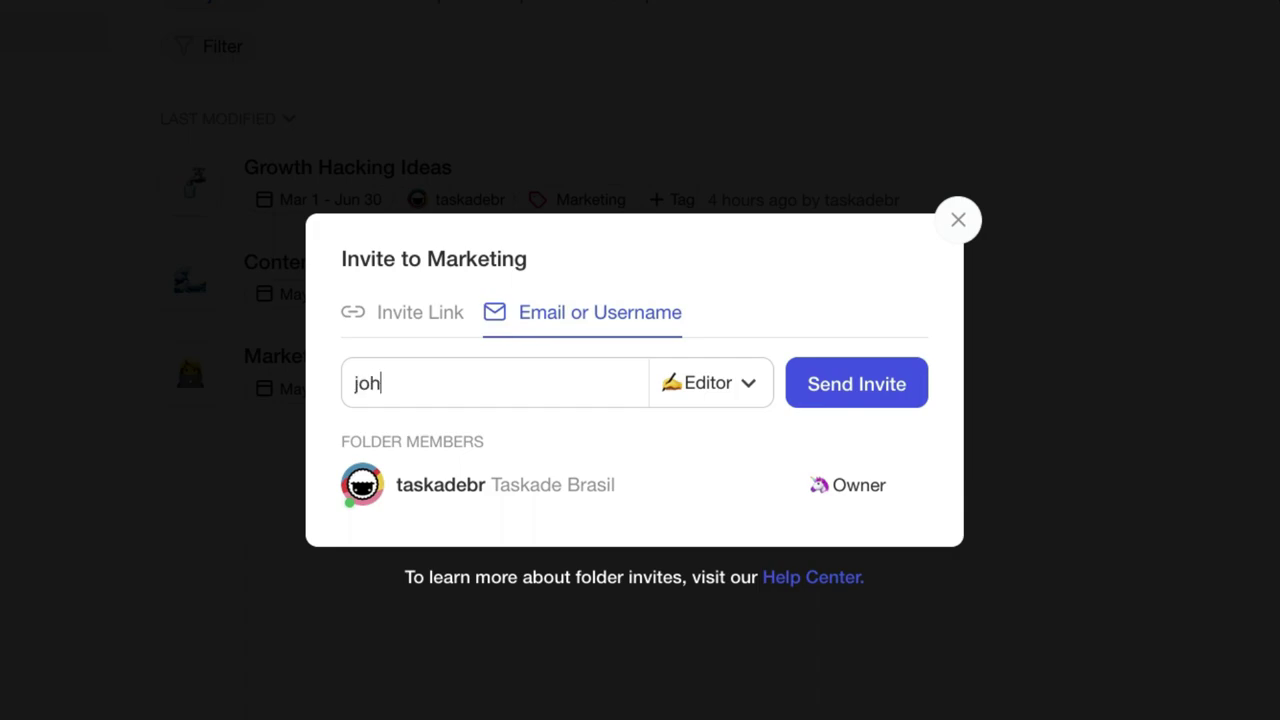
pyautogui.click(700, 388)
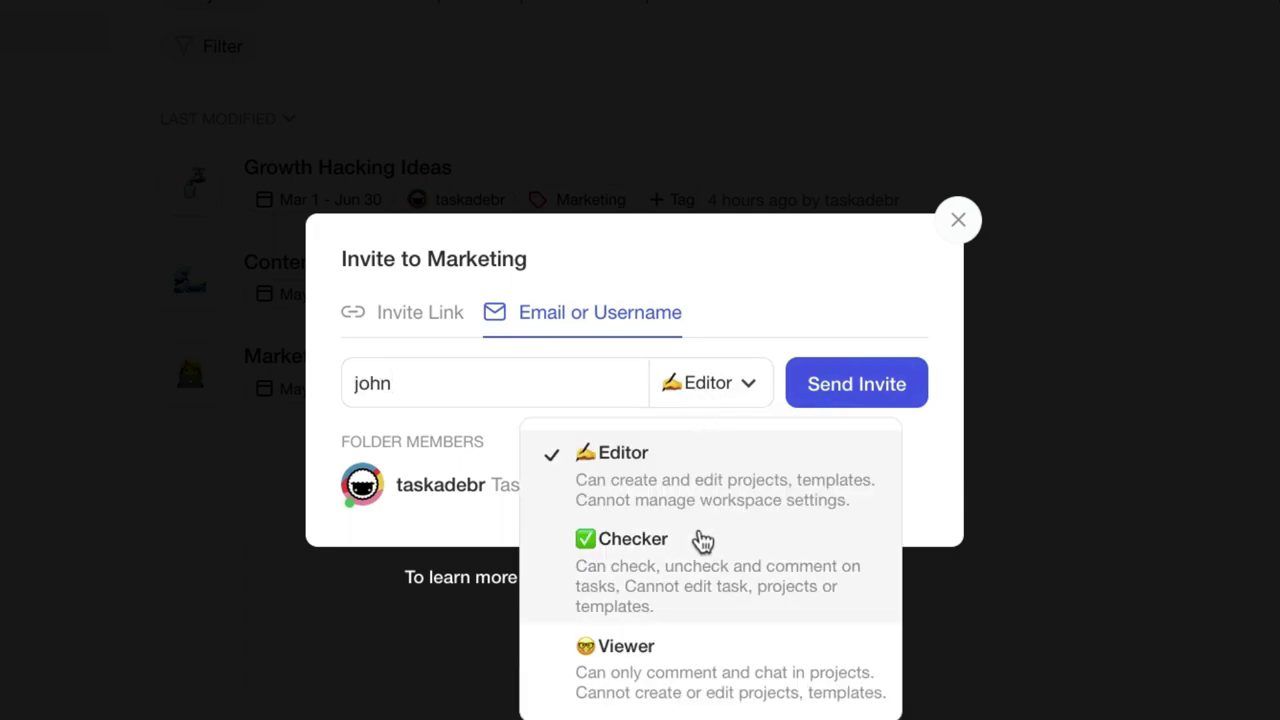
pyautogui.click(688, 668)
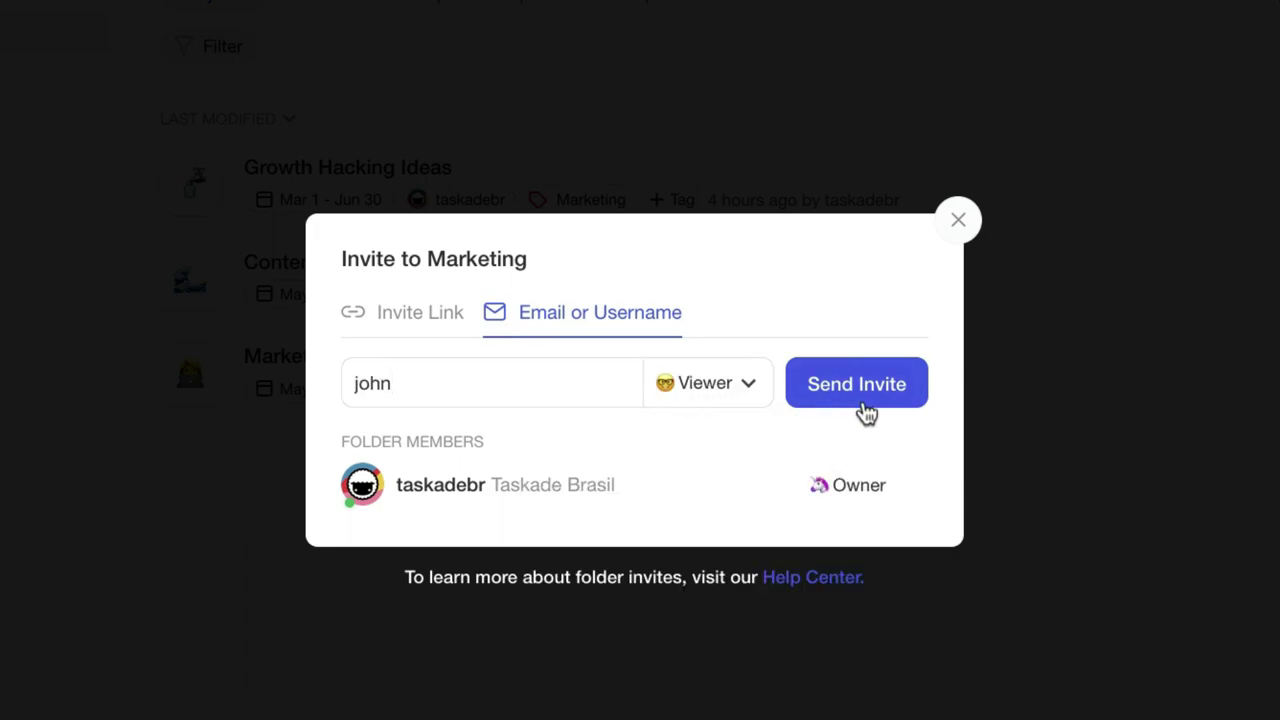
pyautogui.click(862, 400)
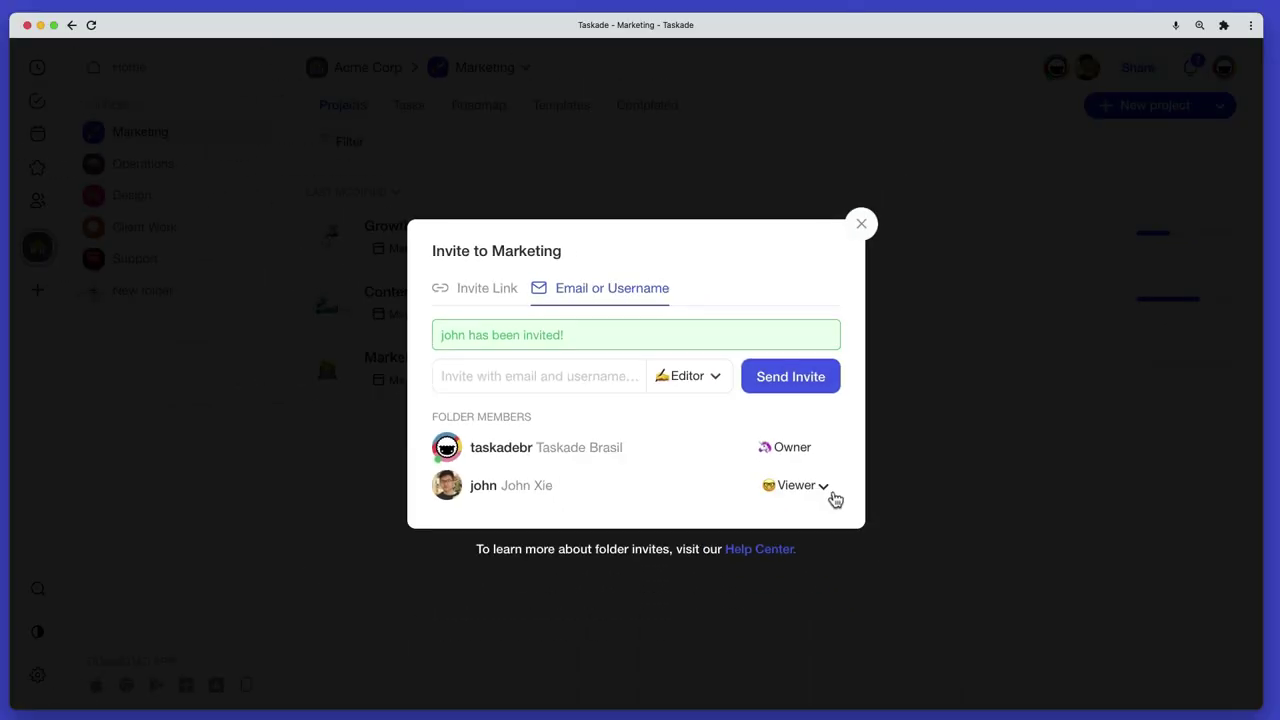
# Step: Reopen the Marketing folder members and remove the newly invited viewer
pyautogui.click(906, 546)
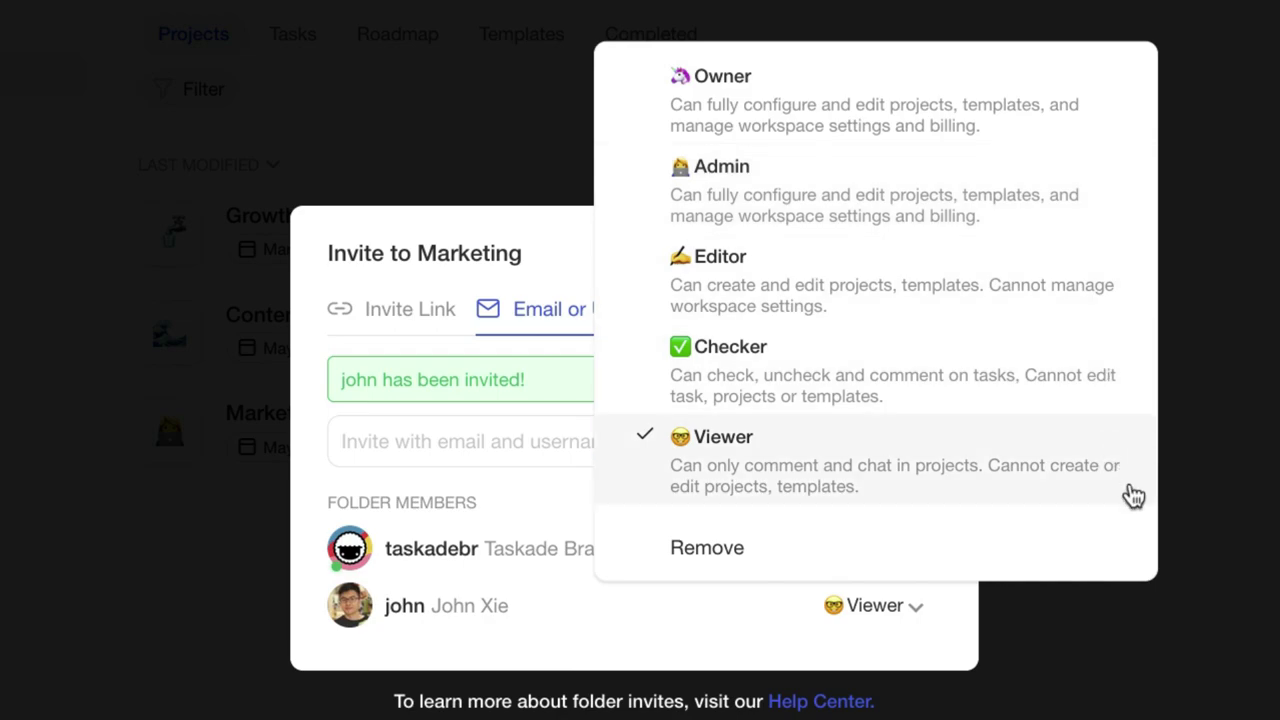
pyautogui.click(1101, 690)
pyautogui.click(1101, 690)
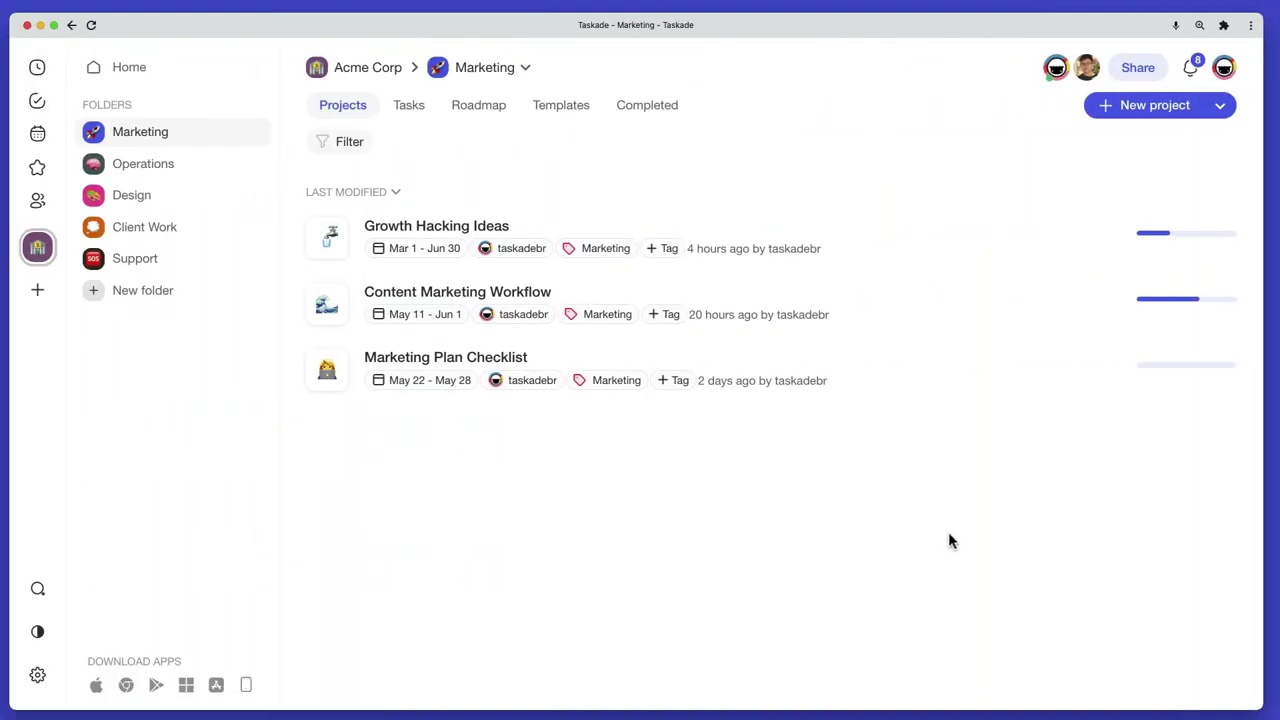
pyautogui.click(526, 70)
pyautogui.click(536, 137)
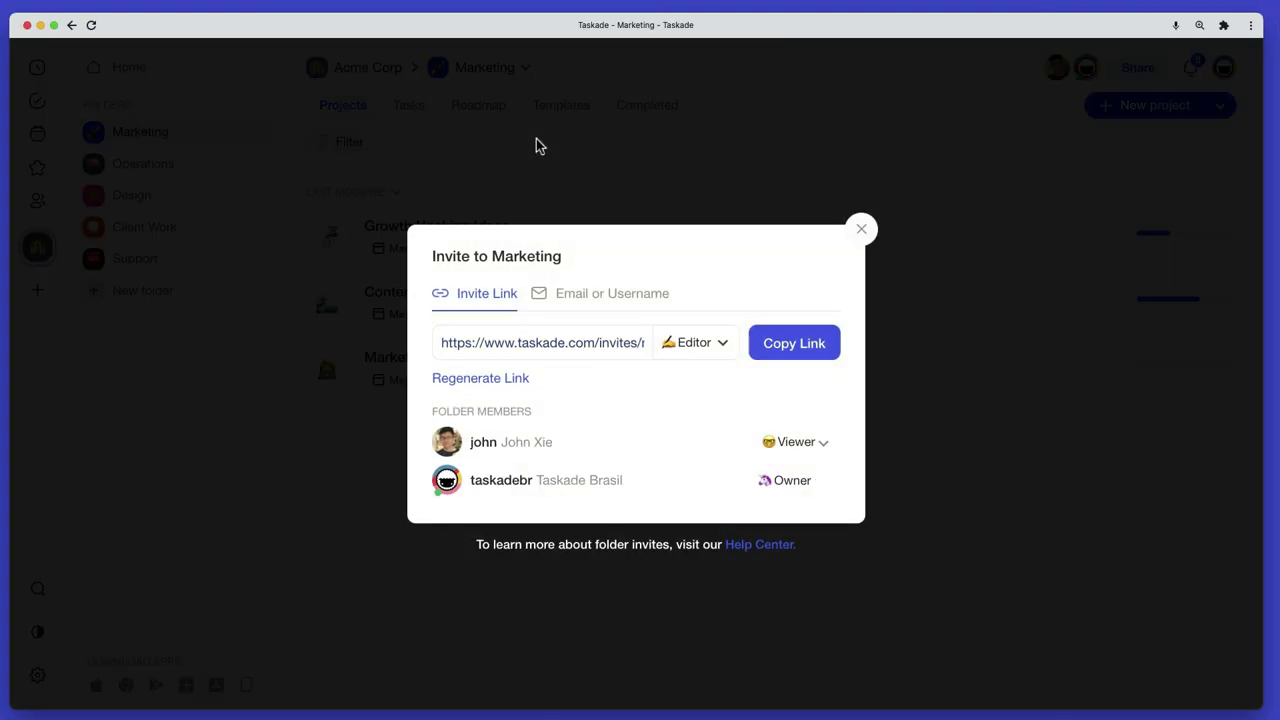
pyautogui.click(826, 446)
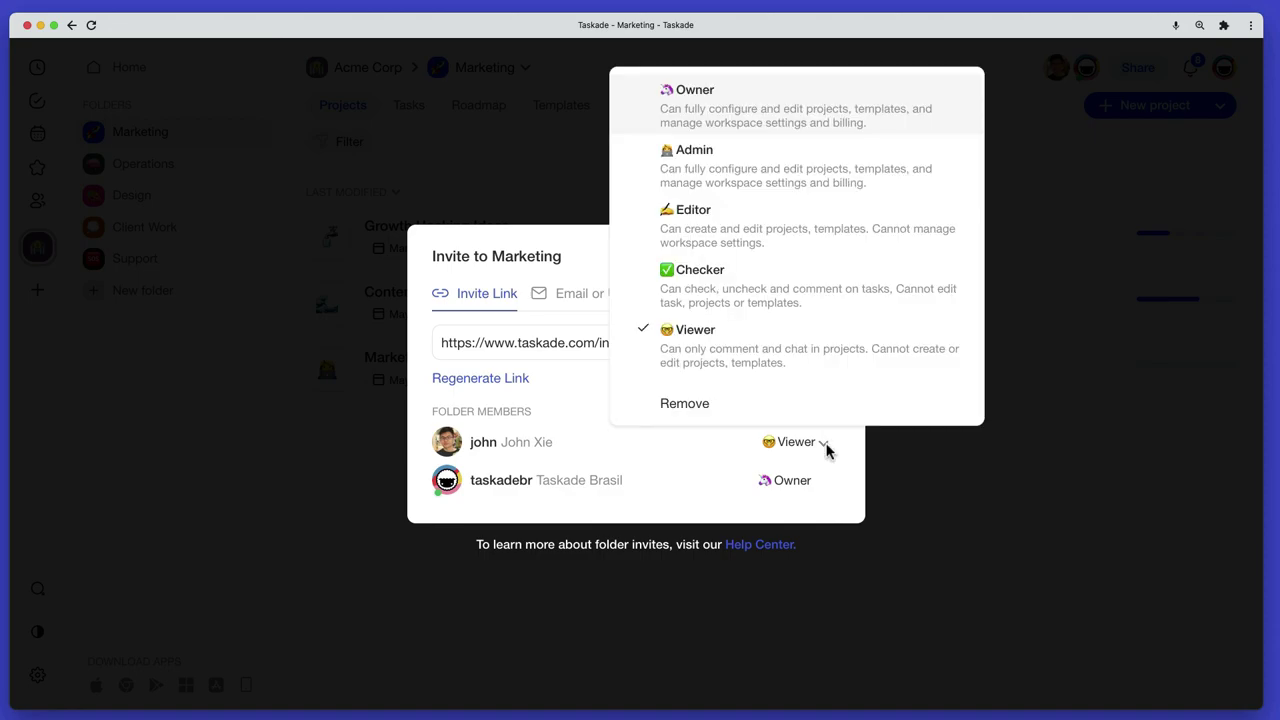
pyautogui.click(712, 404)
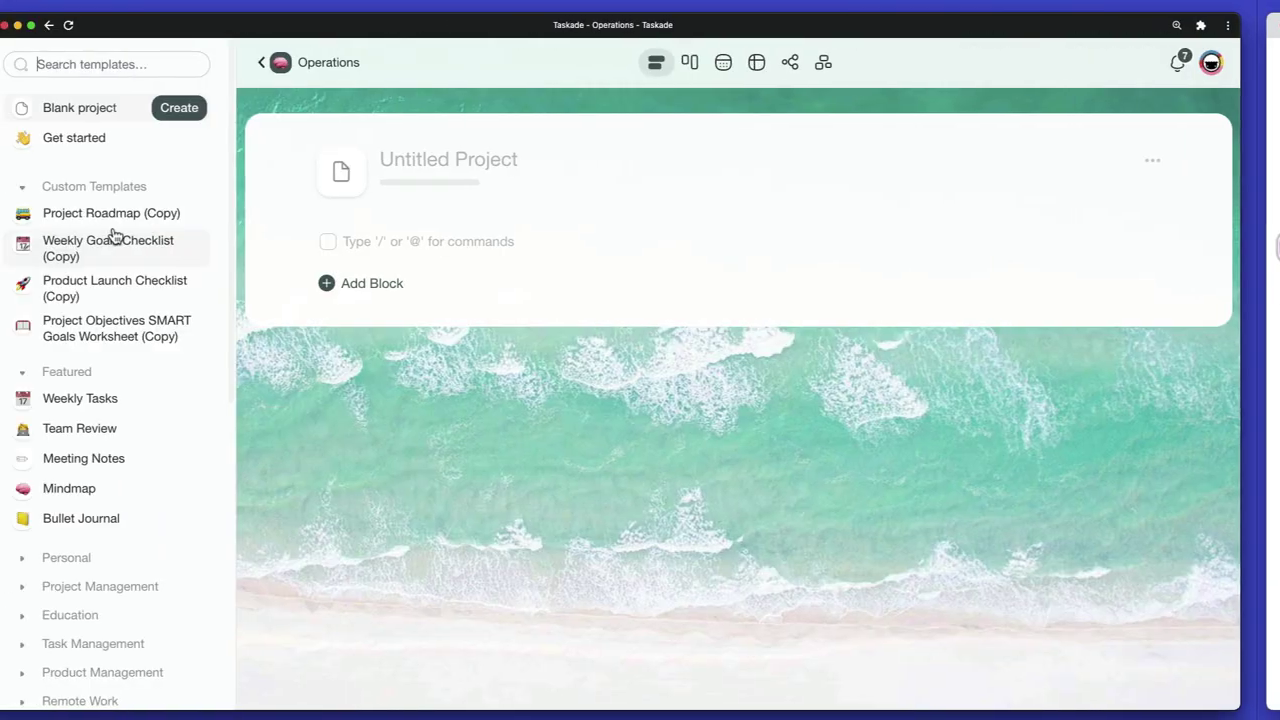
# Step: Collapse Featured, expand Task Management templates and preview the Pomodoro Kanban Board template
pyautogui.scroll(-2, 194, 237)
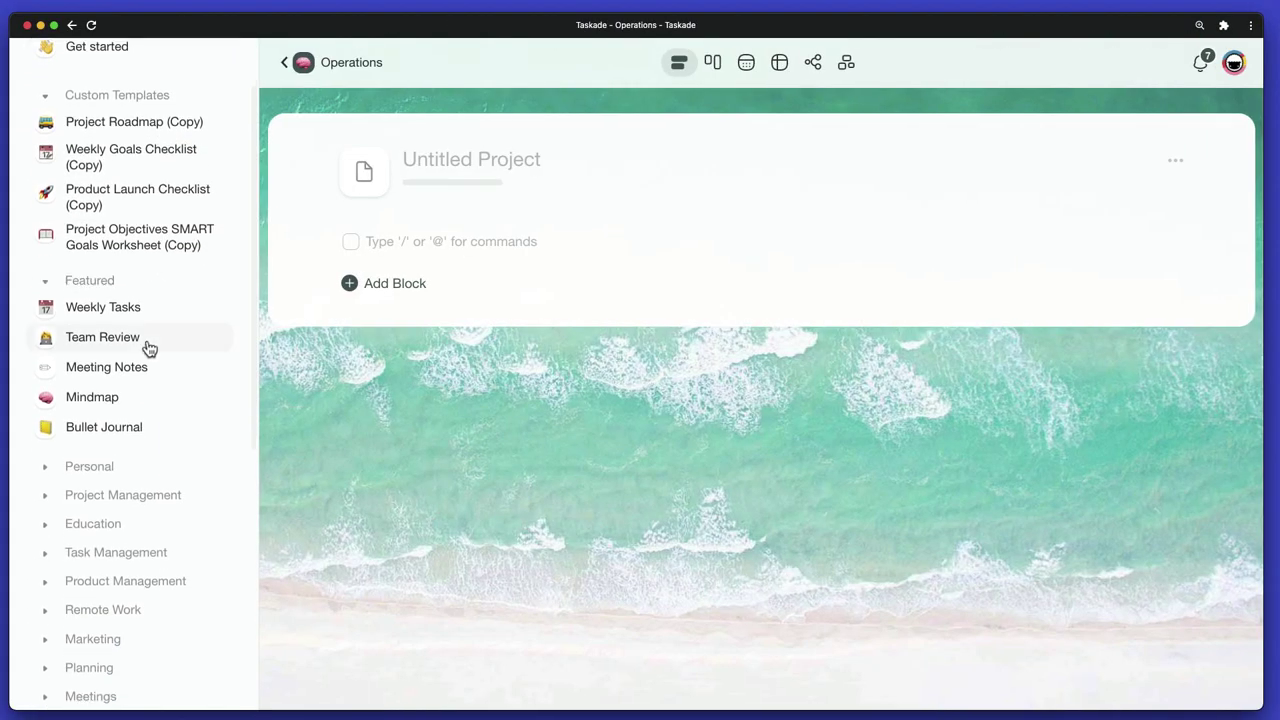
pyautogui.click(45, 281)
pyautogui.click(44, 402)
pyautogui.scroll(-3, 137, 386)
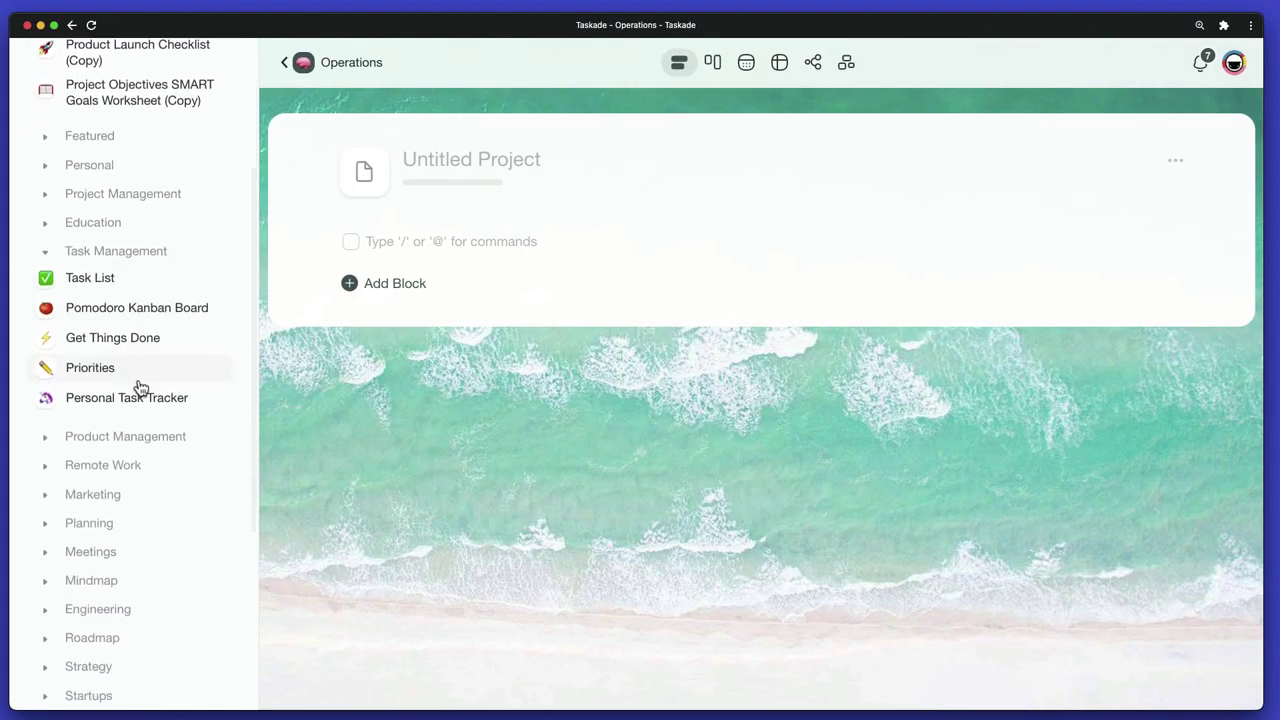
pyautogui.click(137, 228)
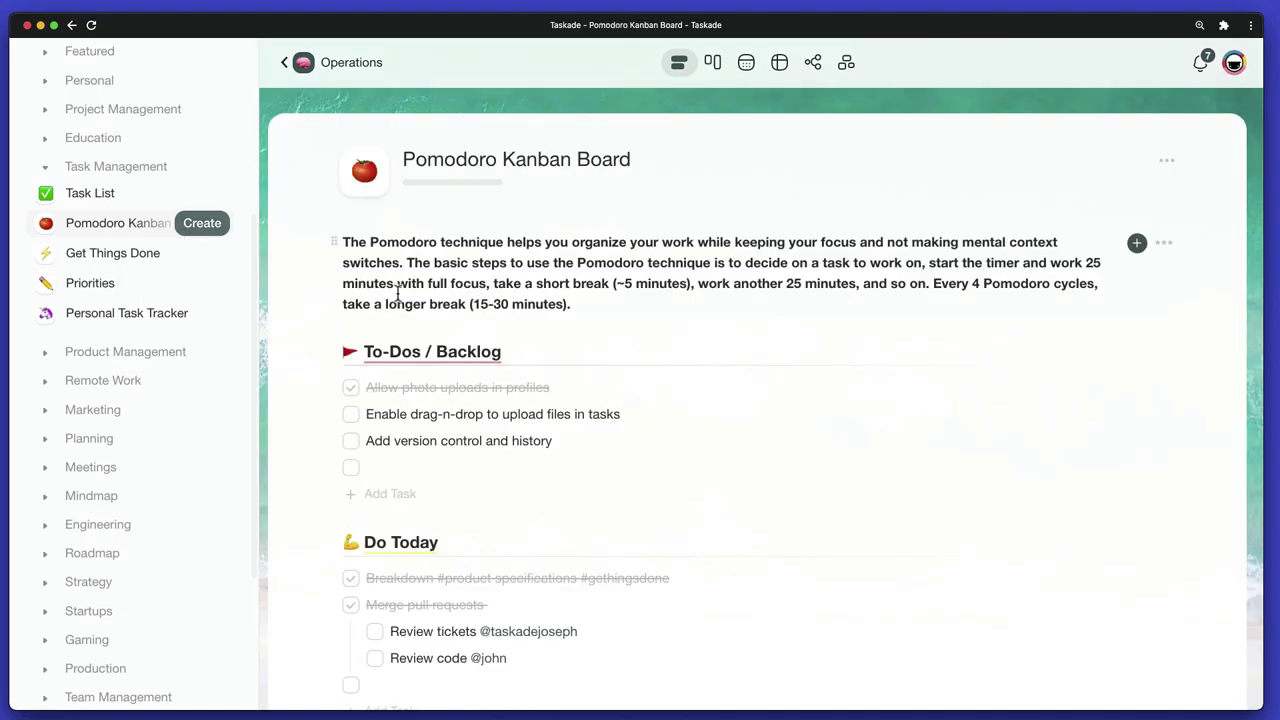
pyautogui.scroll(-4, 491, 403)
pyautogui.scroll(4, 491, 401)
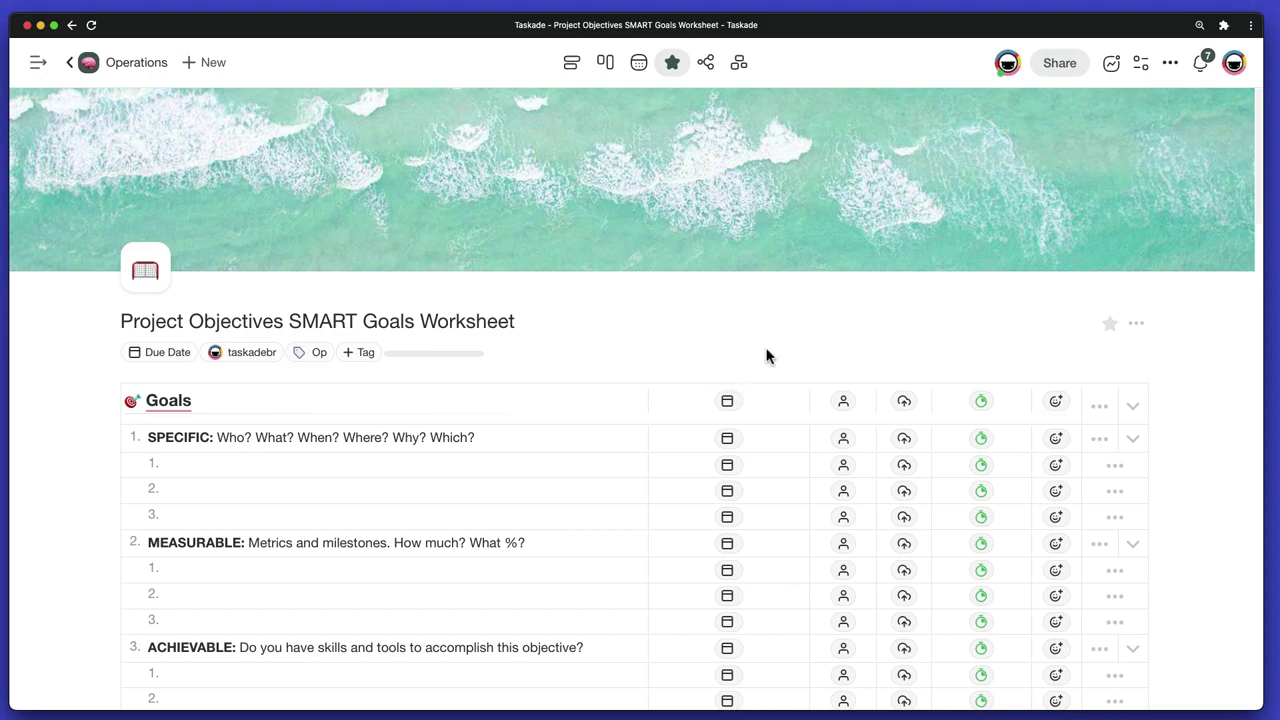
# Step: Save the SMART Goals Worksheet as an Acme Corp template and open its copy as a new project
pyautogui.click(1170, 64)
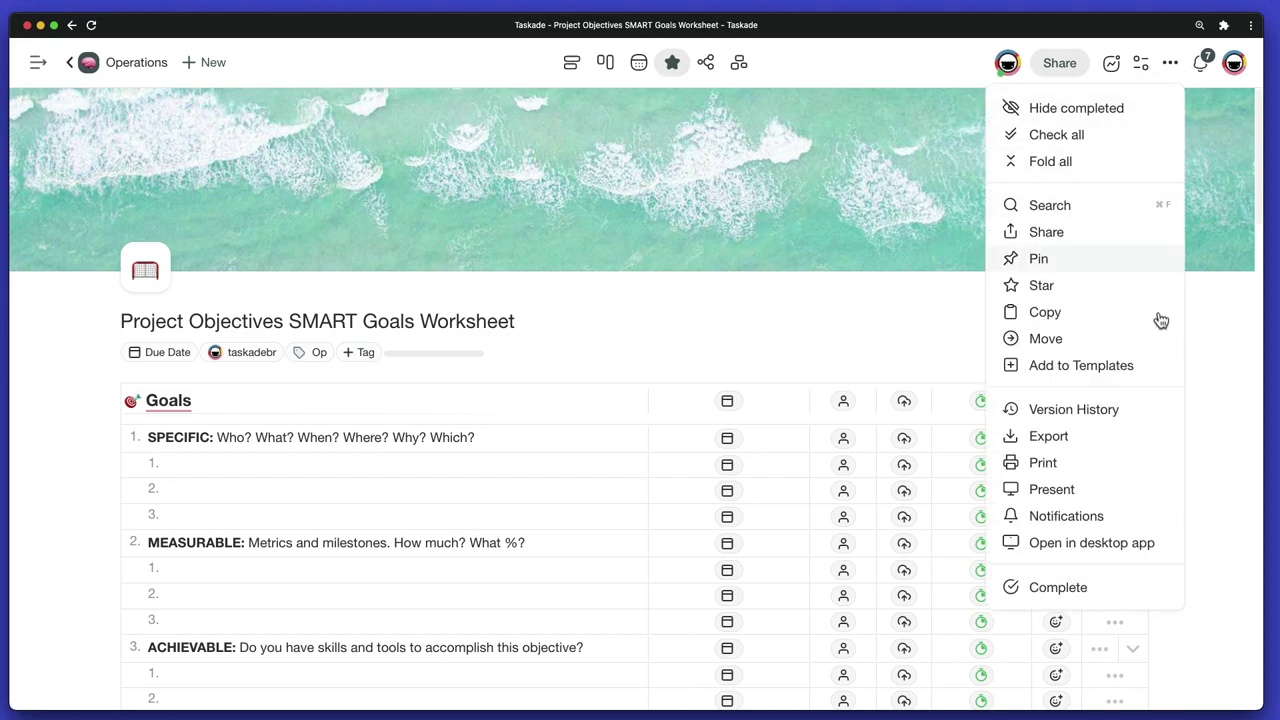
pyautogui.click(1158, 378)
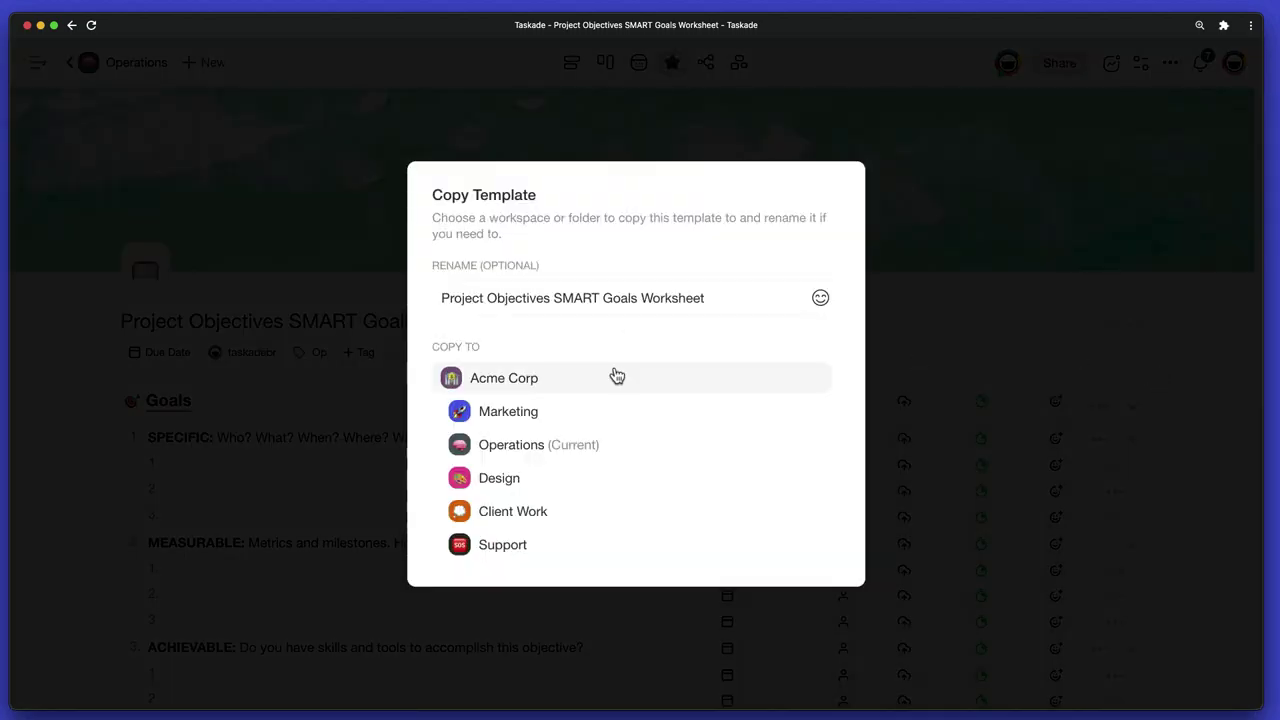
pyautogui.click(510, 388)
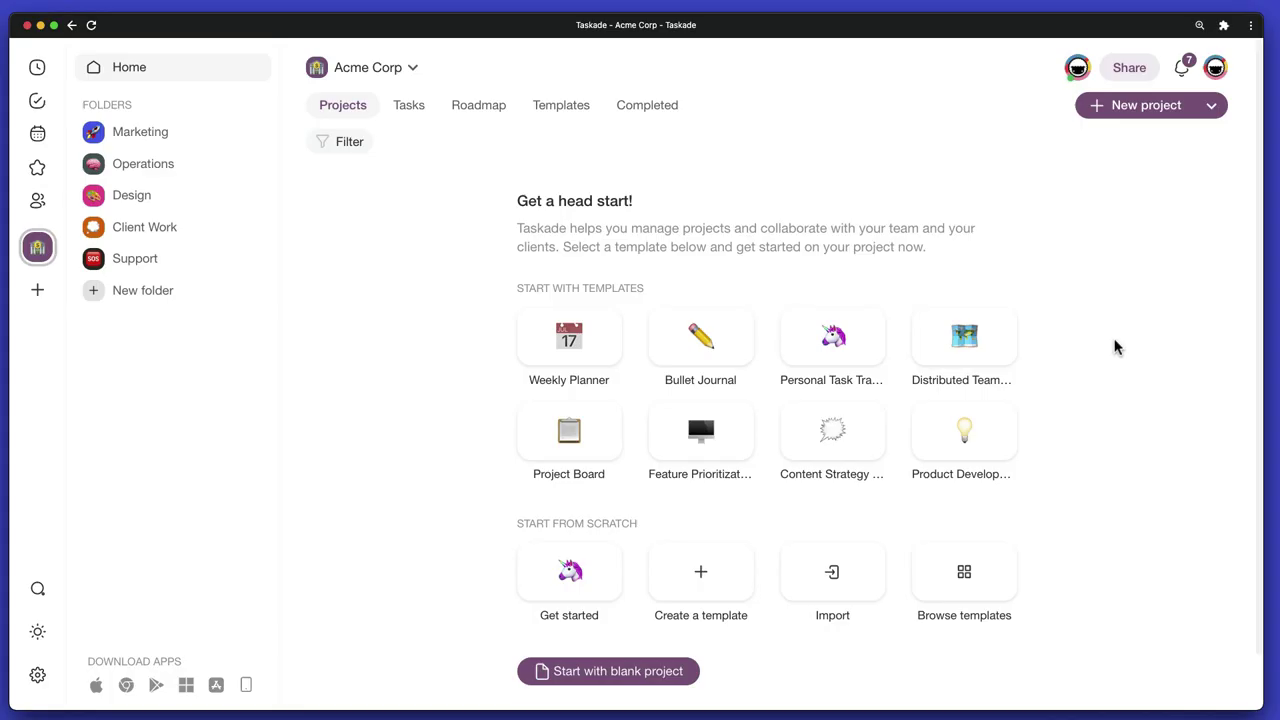
pyautogui.click(1210, 105)
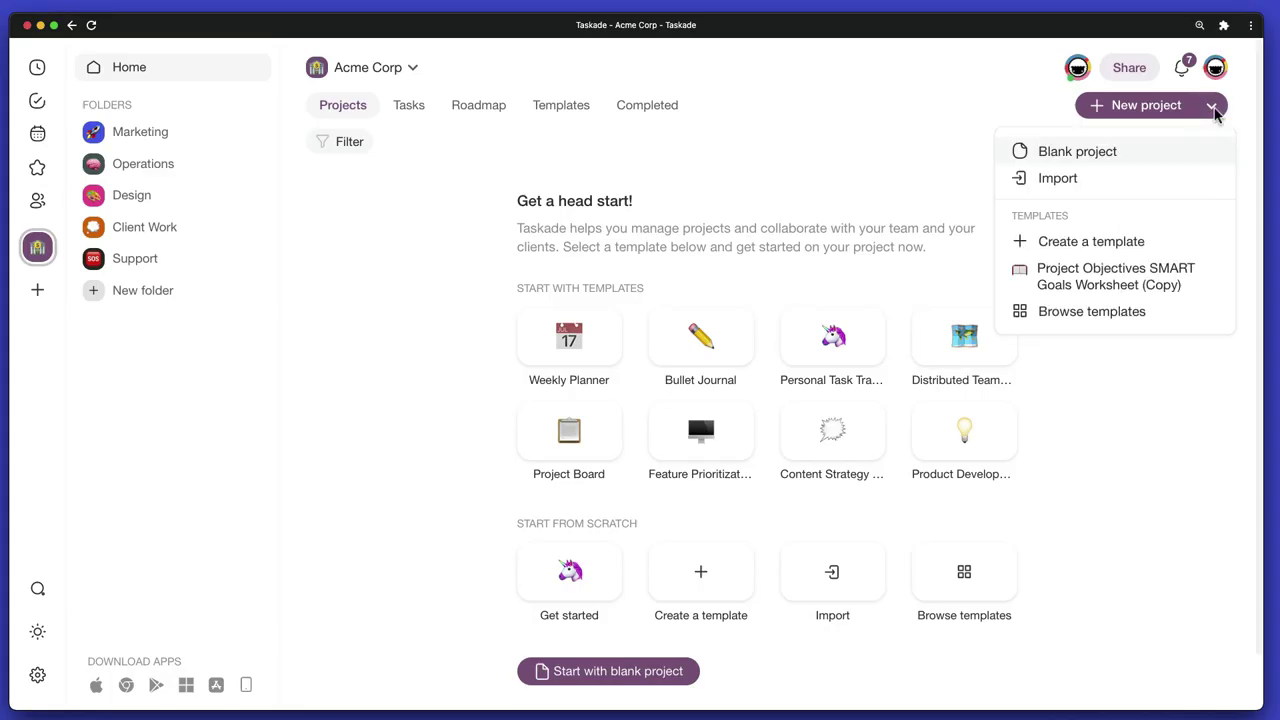
pyautogui.click(1166, 286)
pyautogui.scroll(-5, 860, 366)
pyautogui.scroll(2, 866, 363)
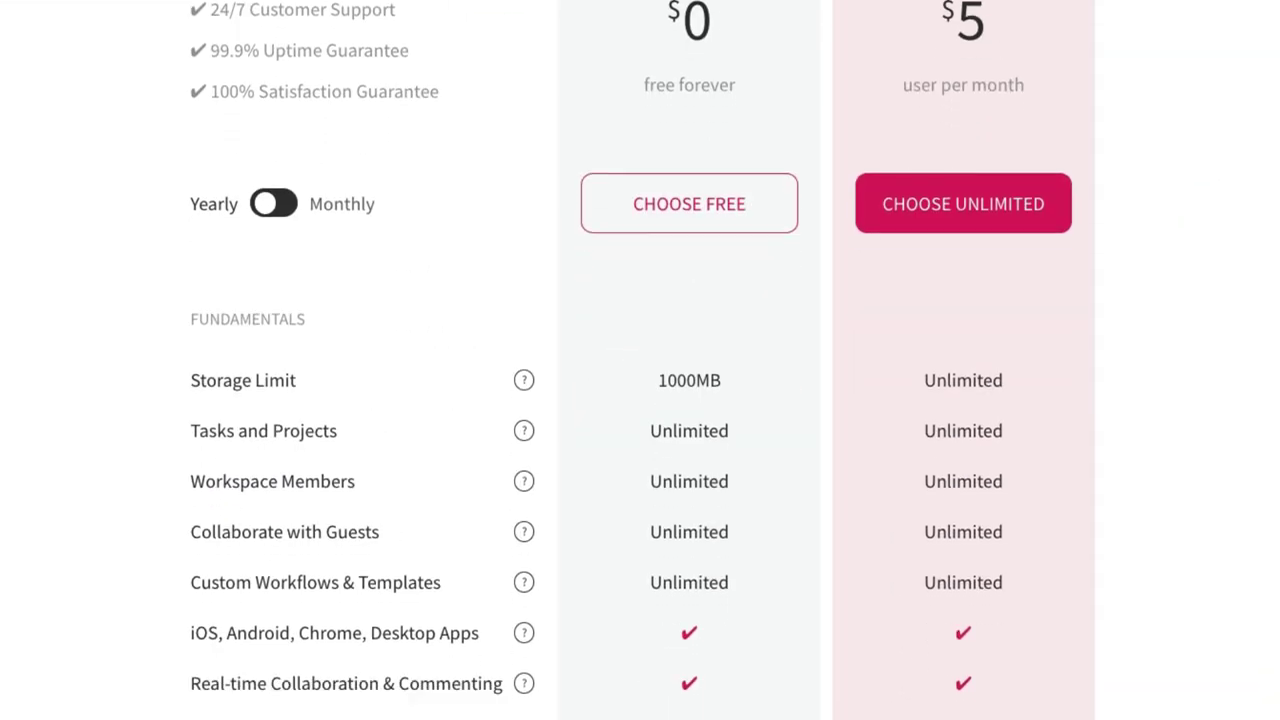
# Step: Scroll the Free versus Unlimited comparison down to encryption, backups and social sign-on features
pyautogui.scroll(-10, 640, 360)
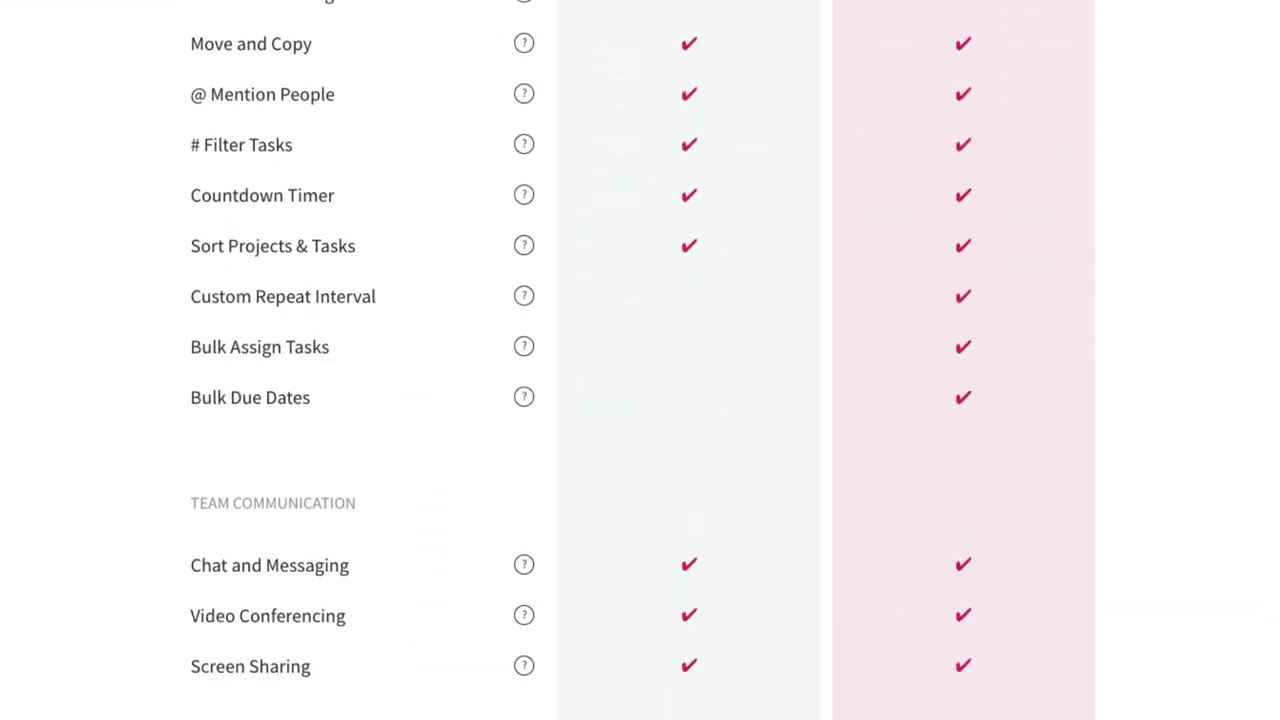
pyautogui.scroll(-8, 640, 360)
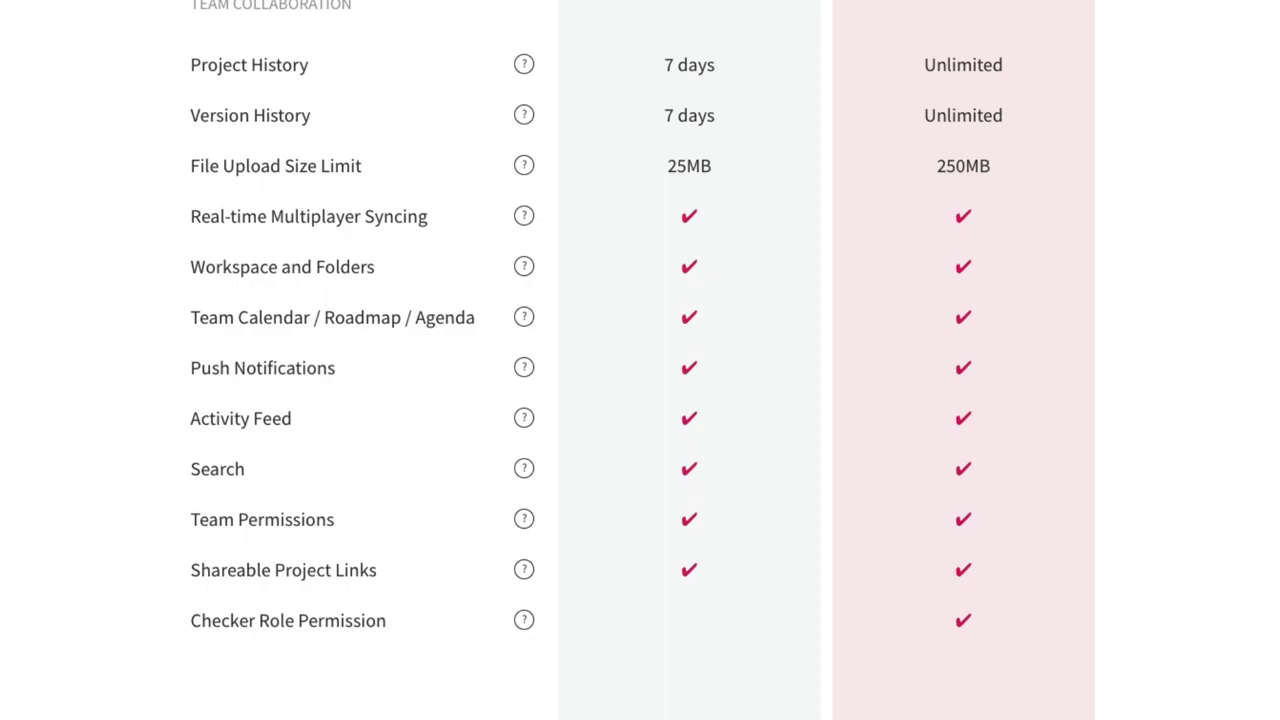
pyautogui.scroll(-8, 640, 360)
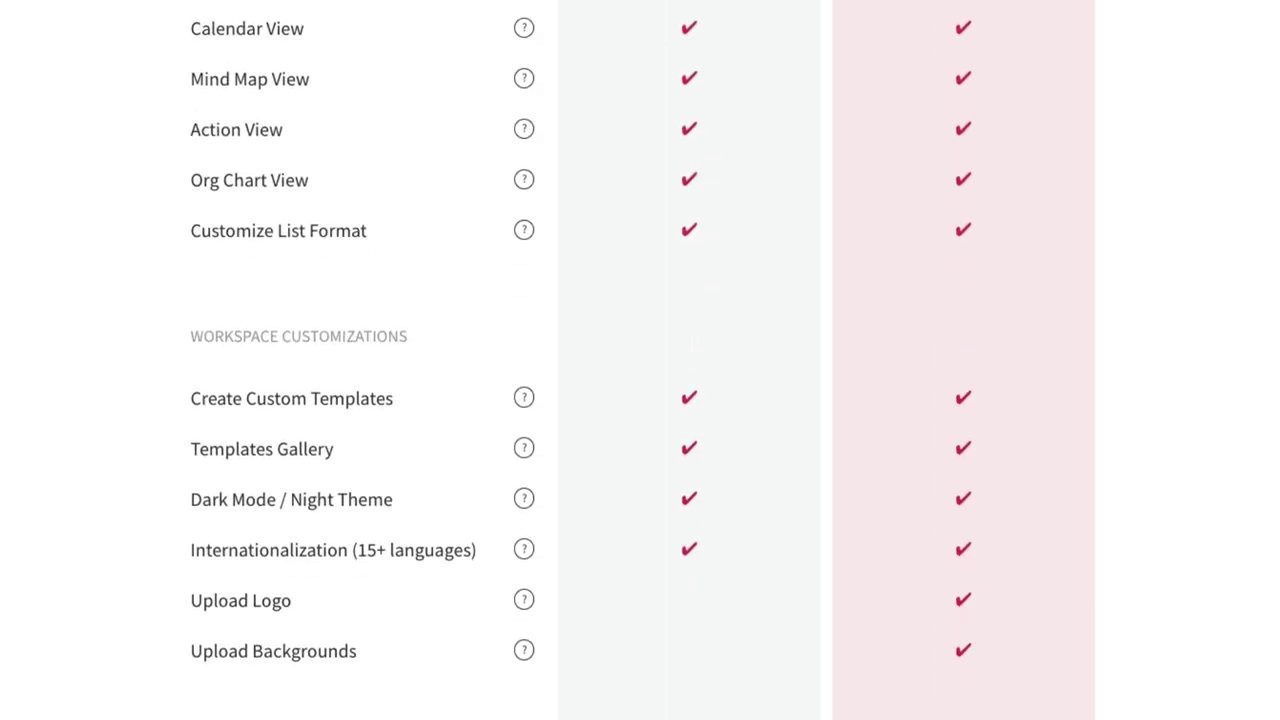
pyautogui.scroll(-8, 640, 360)
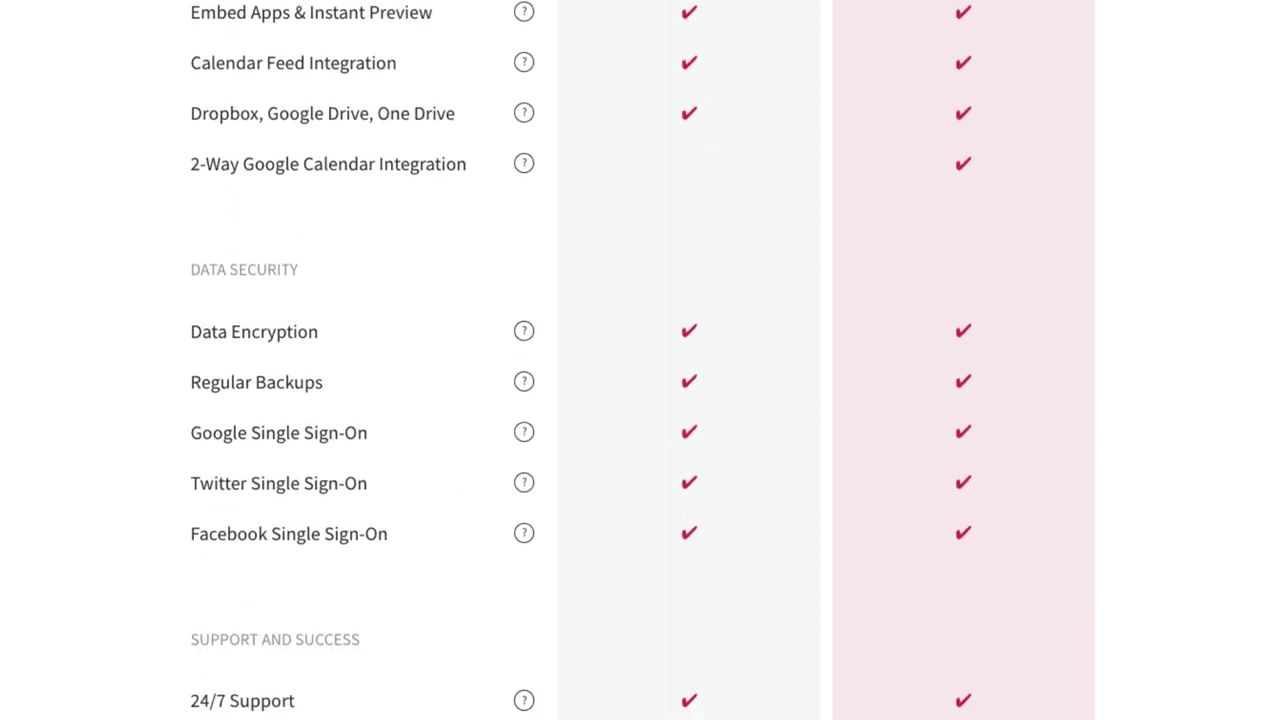
pyautogui.scroll(-10, 1257, 232)
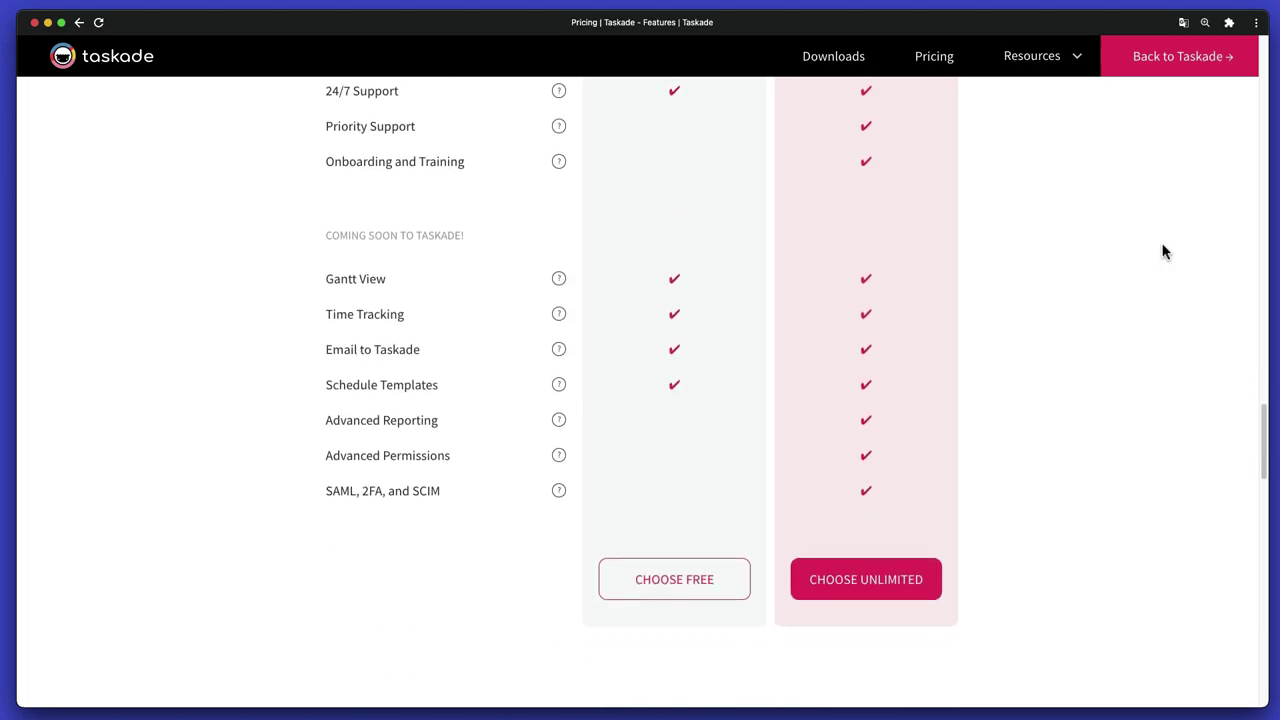